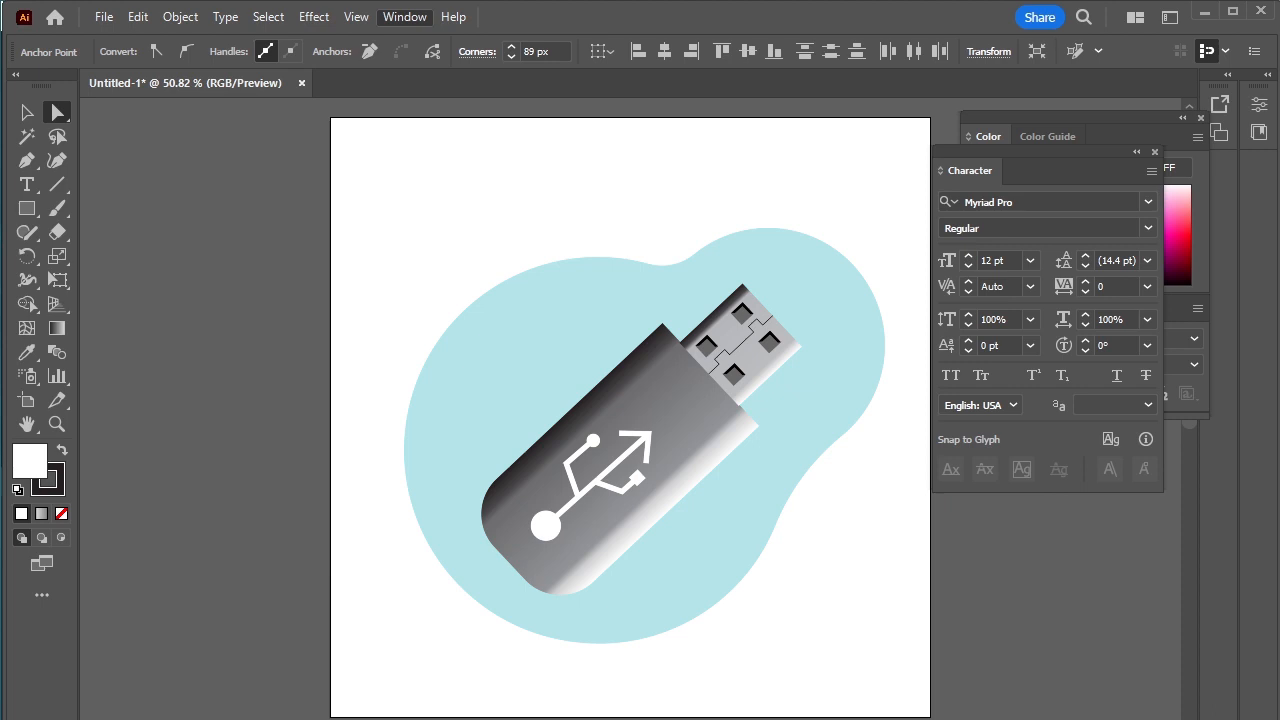
# Step: Draw a tall rectangle in the middle of the artboard and round its two upper corners to 89 px
pyautogui.press('m')
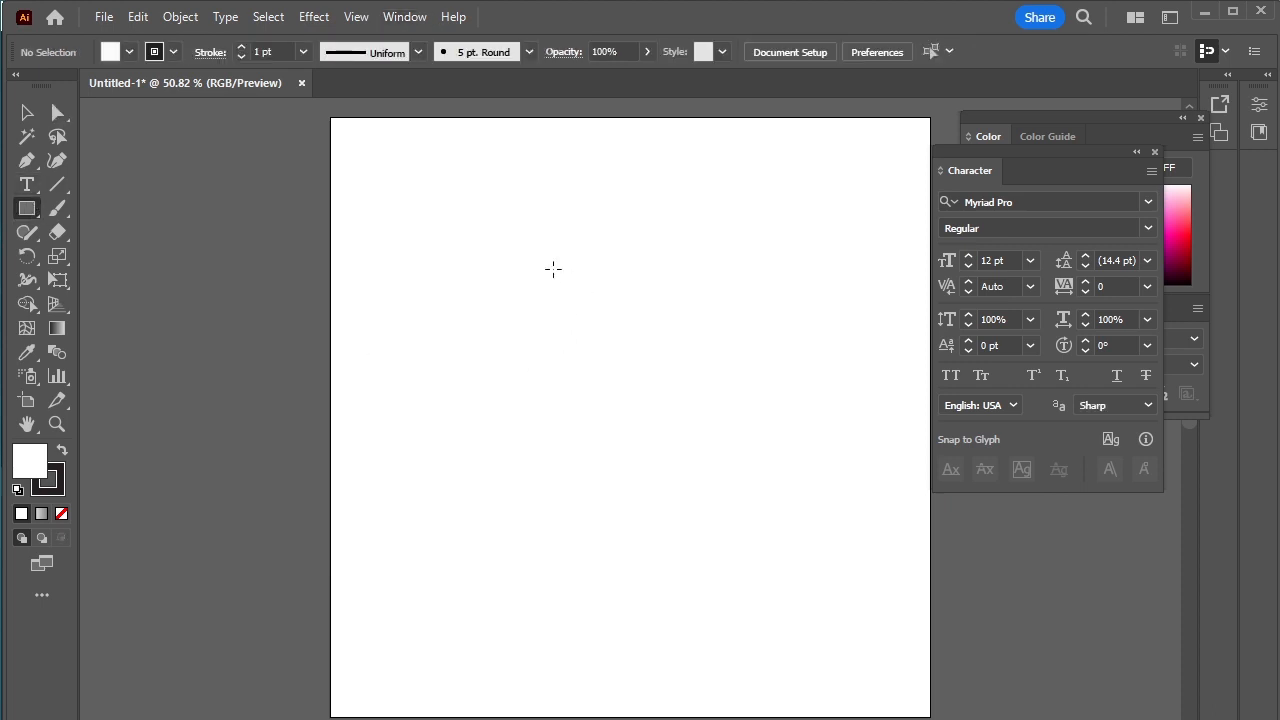
pyautogui.moveTo(550, 237); pyautogui.dragTo(707, 542)
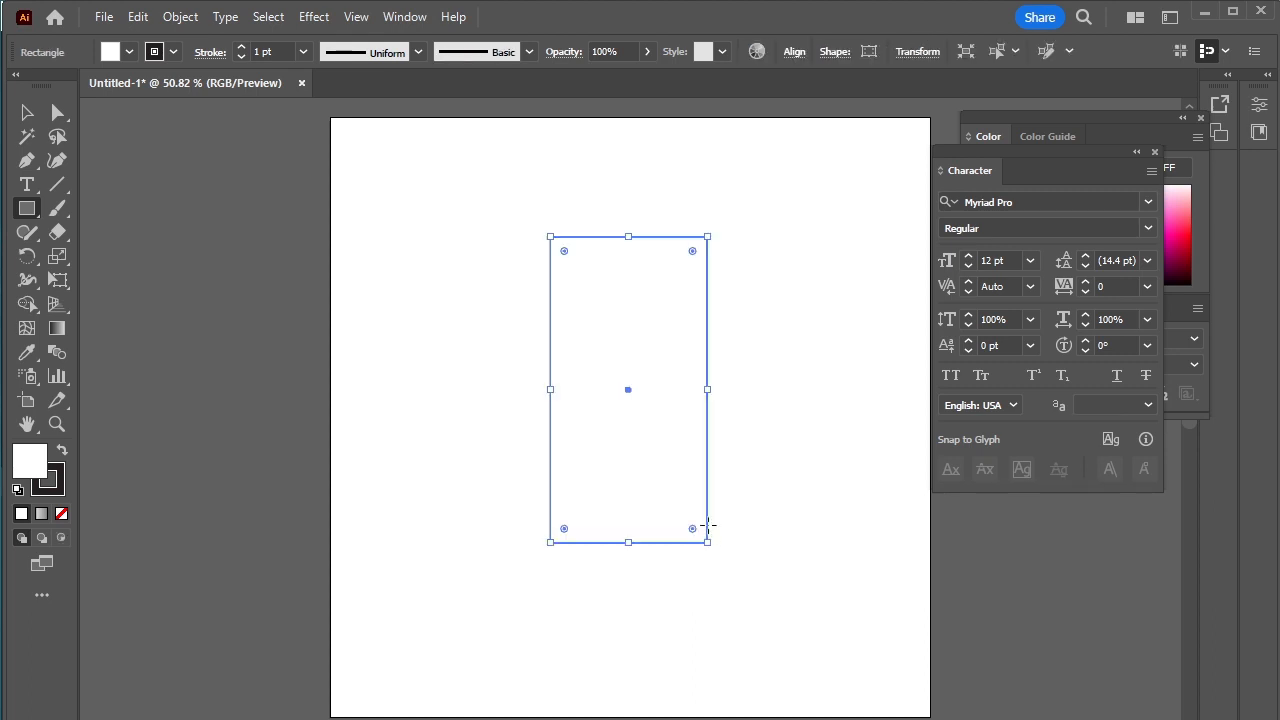
pyautogui.click(57, 112)
pyautogui.moveTo(484, 206); pyautogui.dragTo(674, 318)
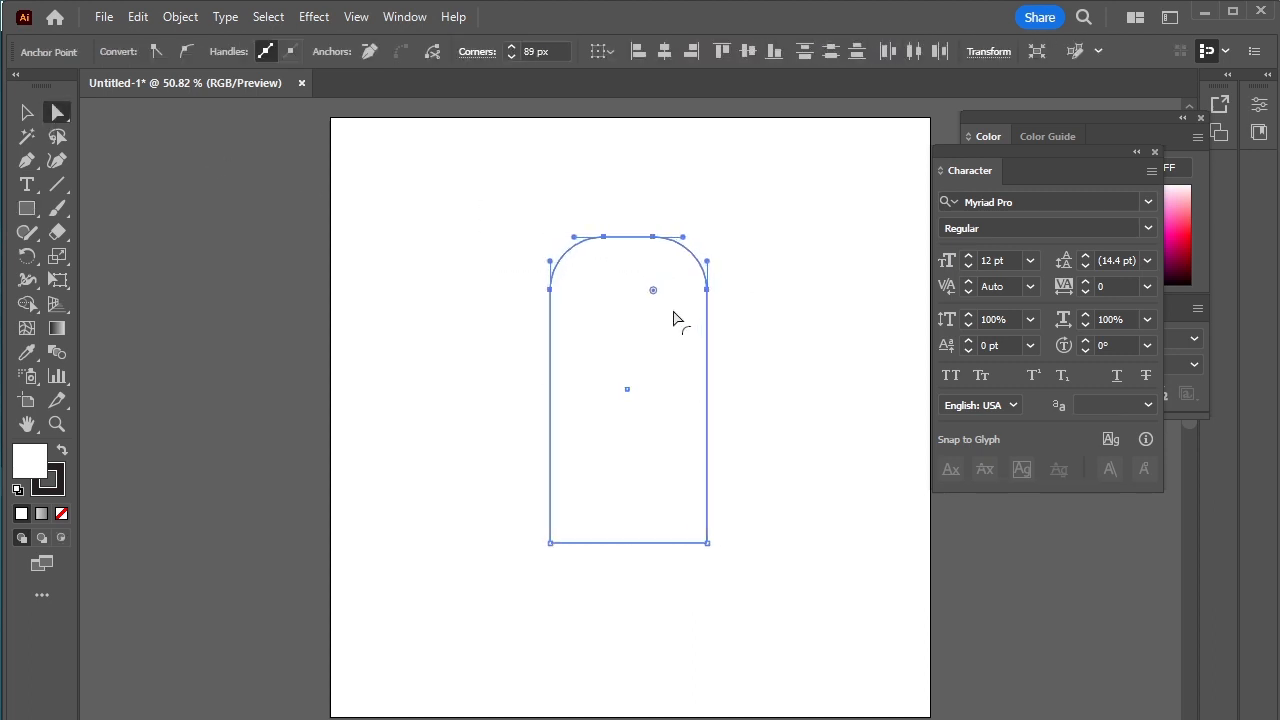
# Step: Show the gradient settings and fill the rounded body with a linear white-to-black gradient
pyautogui.click(408, 16)
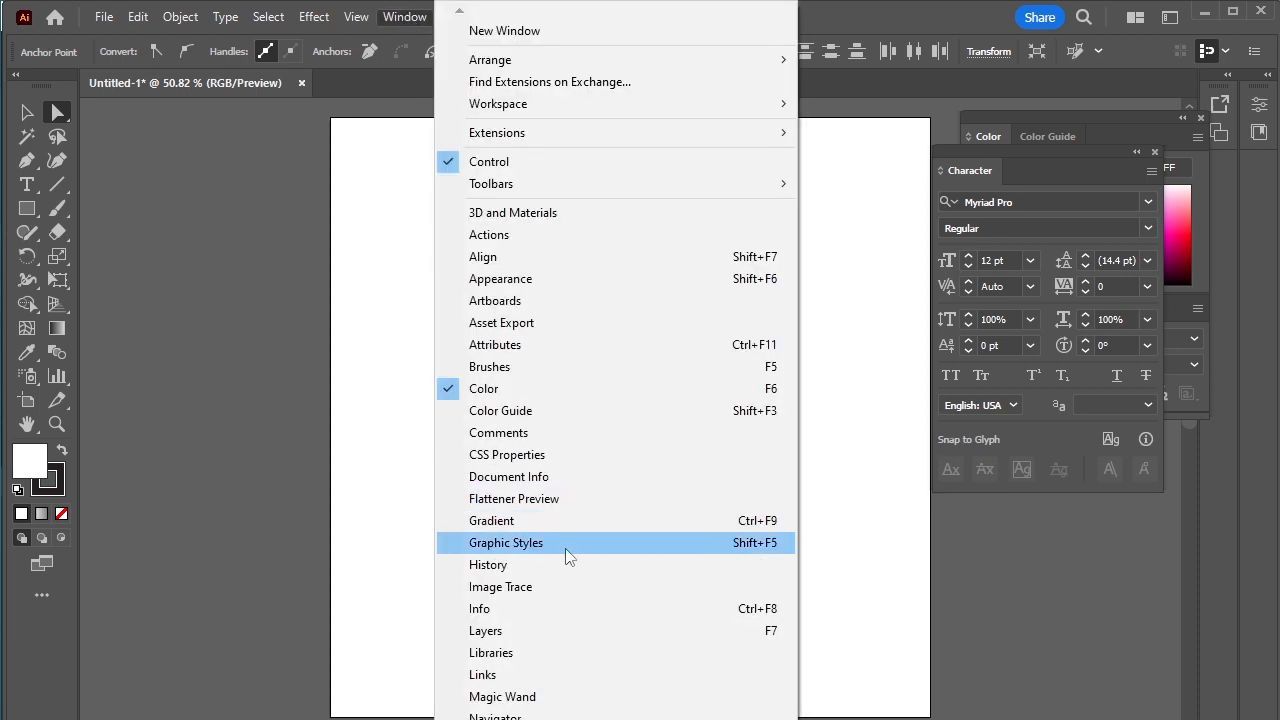
pyautogui.click(579, 521)
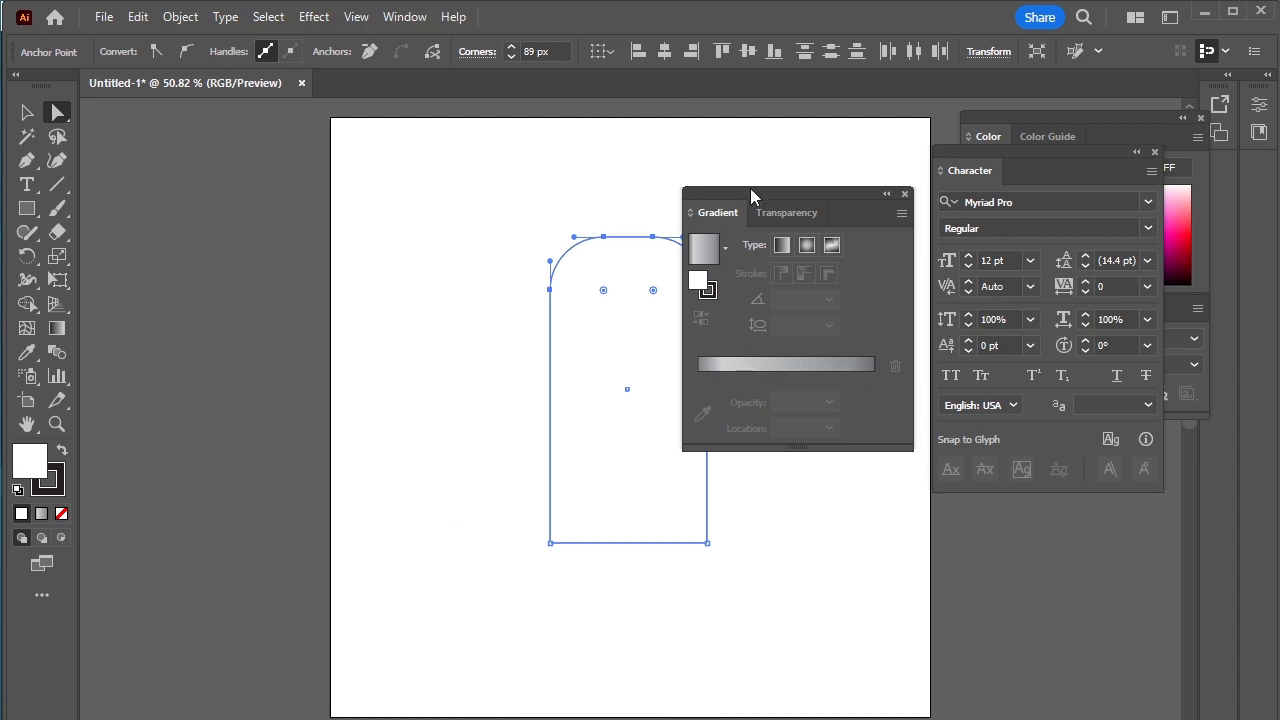
pyautogui.moveTo(750, 188); pyautogui.dragTo(835, 193)
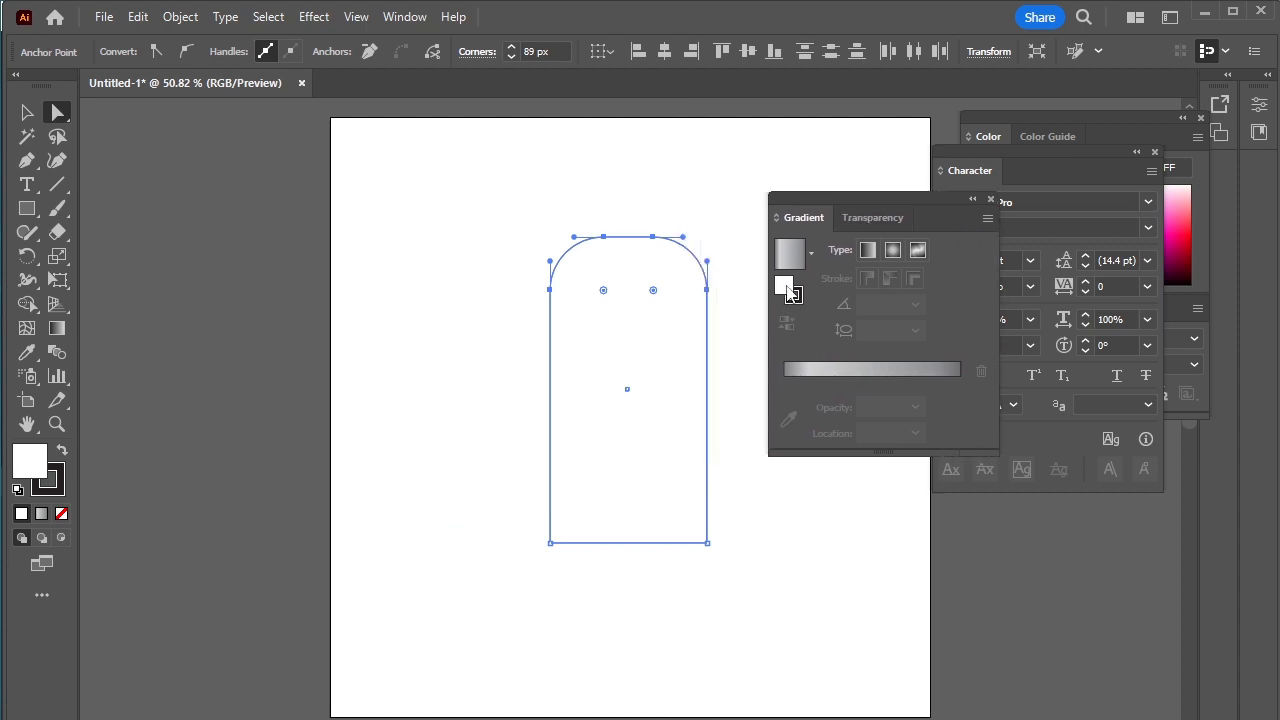
pyautogui.click(810, 255)
pyautogui.click(715, 293)
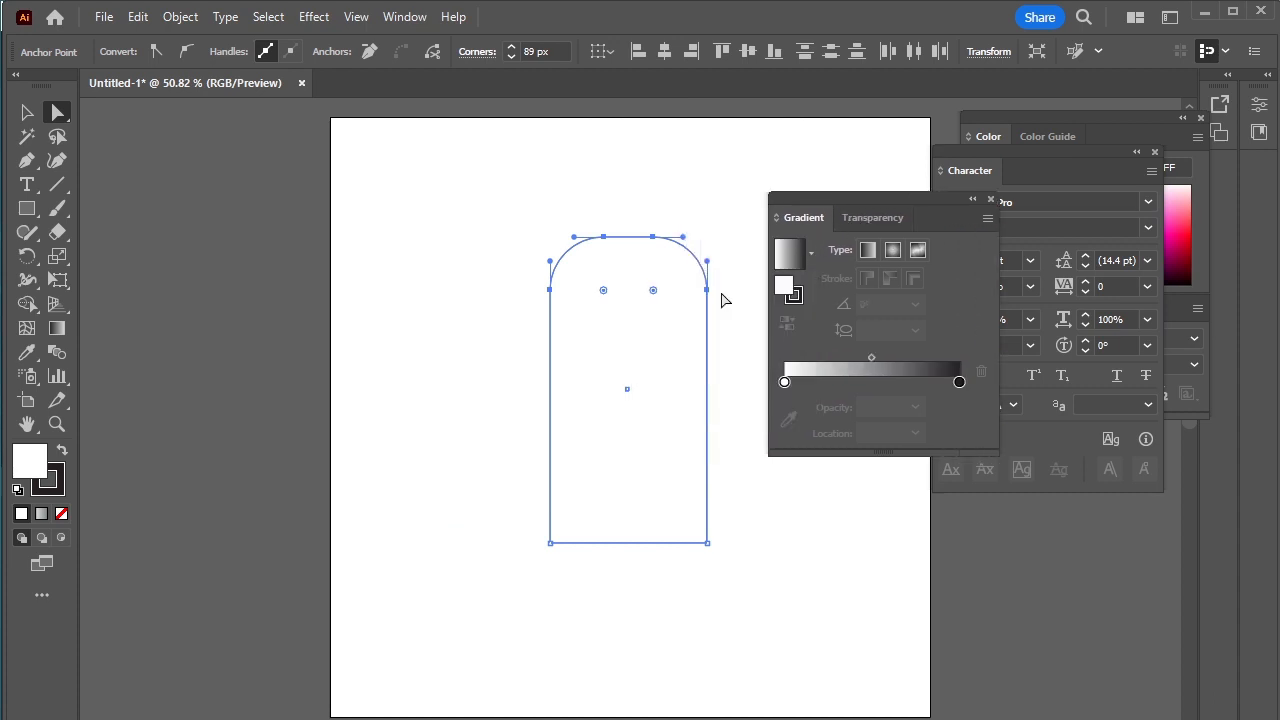
pyautogui.click(958, 406)
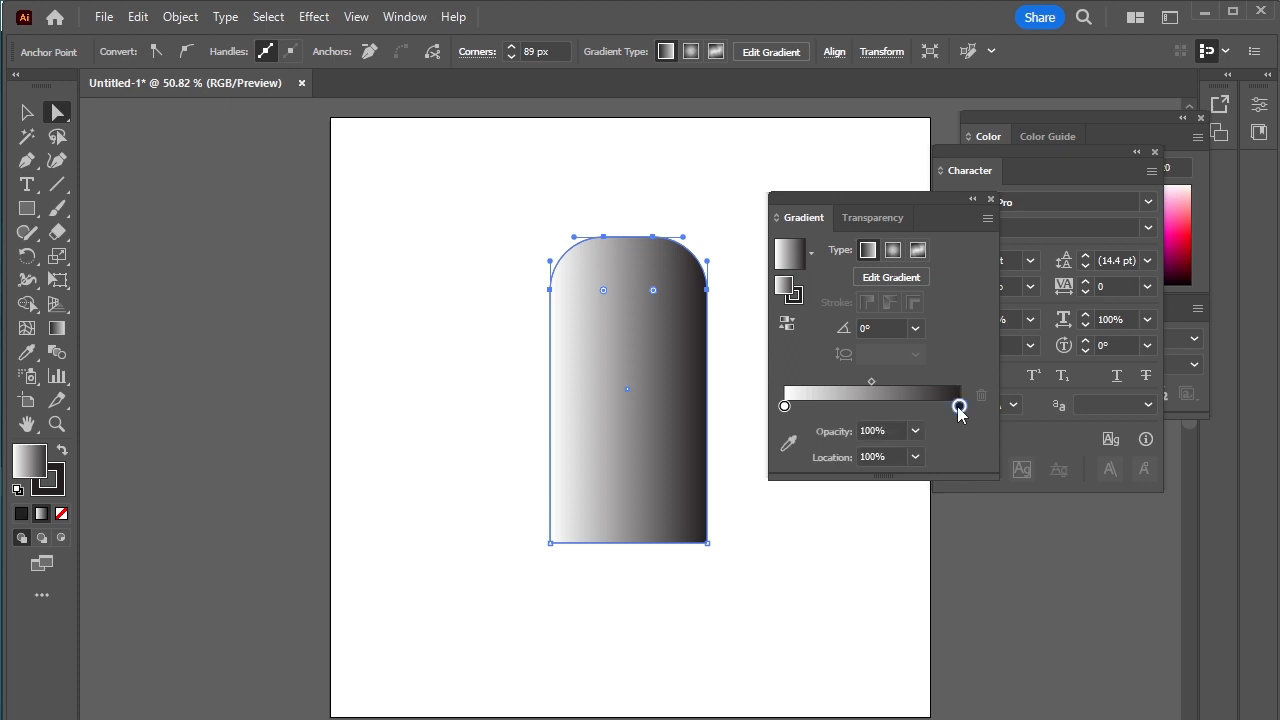
# Step: Add a gradient stop between the white and black ends of the body's gradient and color it with a mid-gray swatch
pyautogui.click(858, 408)
pyautogui.doubleClick(858, 406)
pyautogui.click(702, 513)
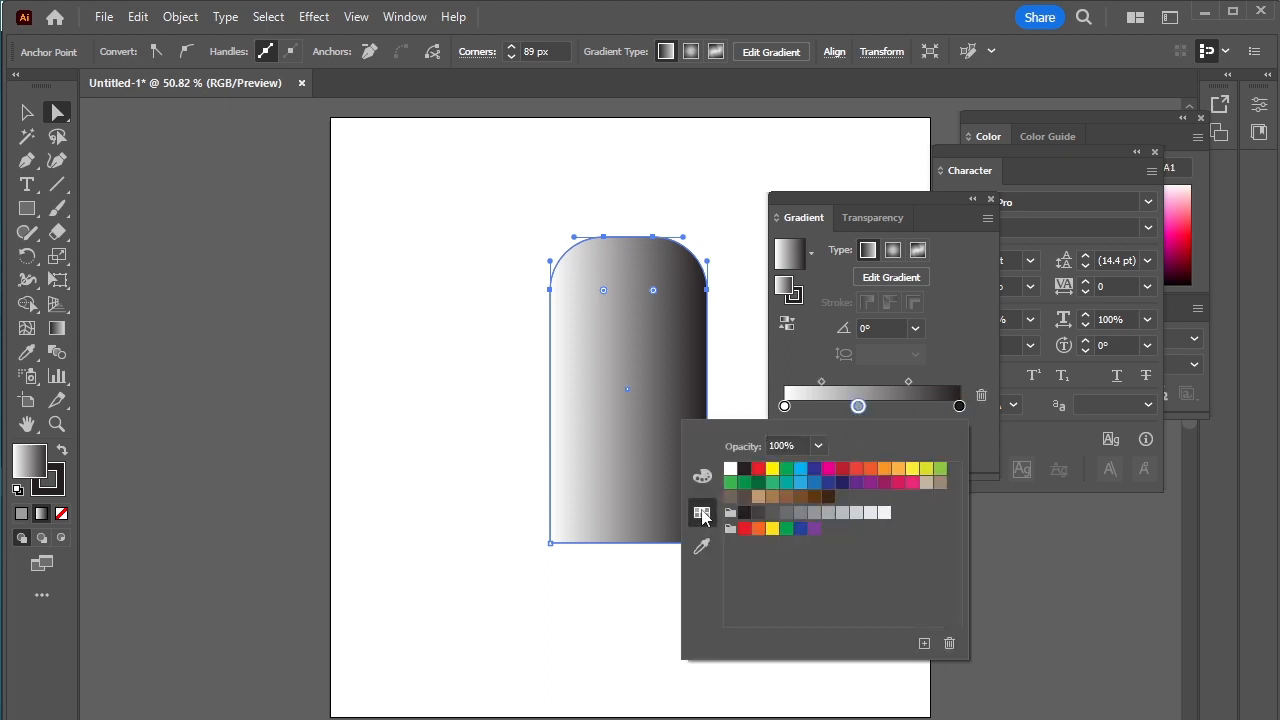
pyautogui.click(814, 515)
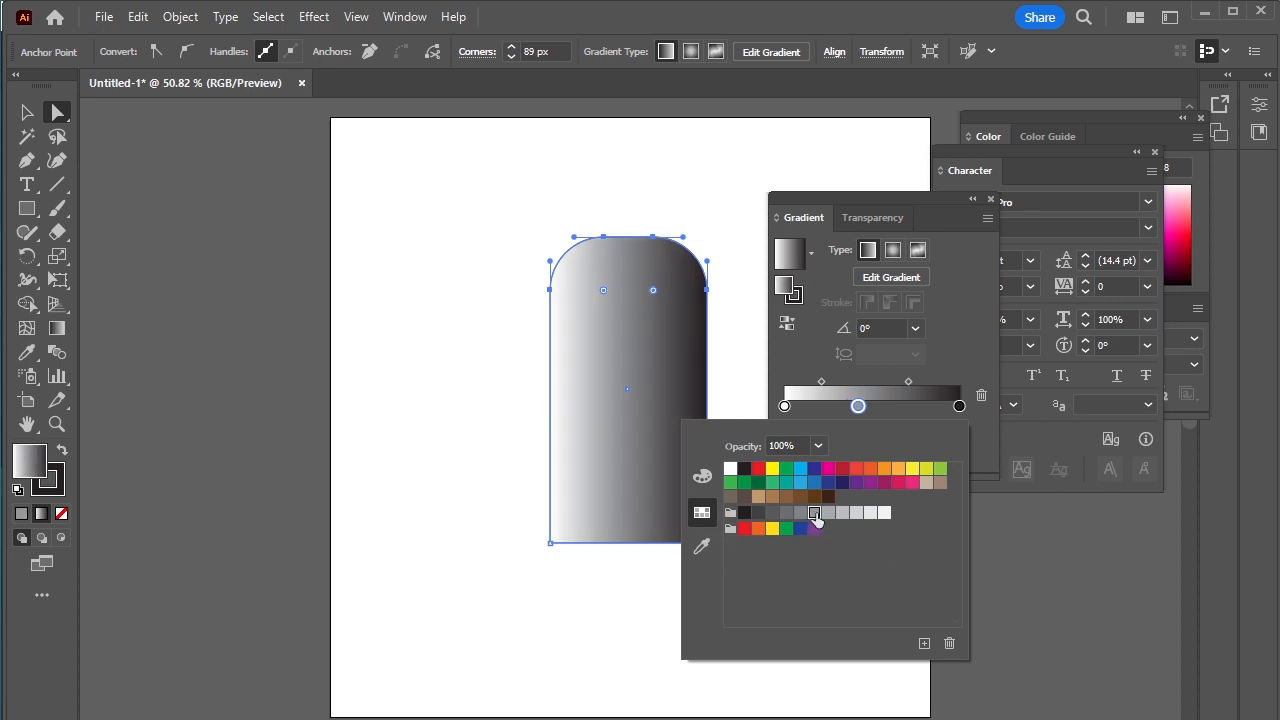
pyautogui.click(843, 515)
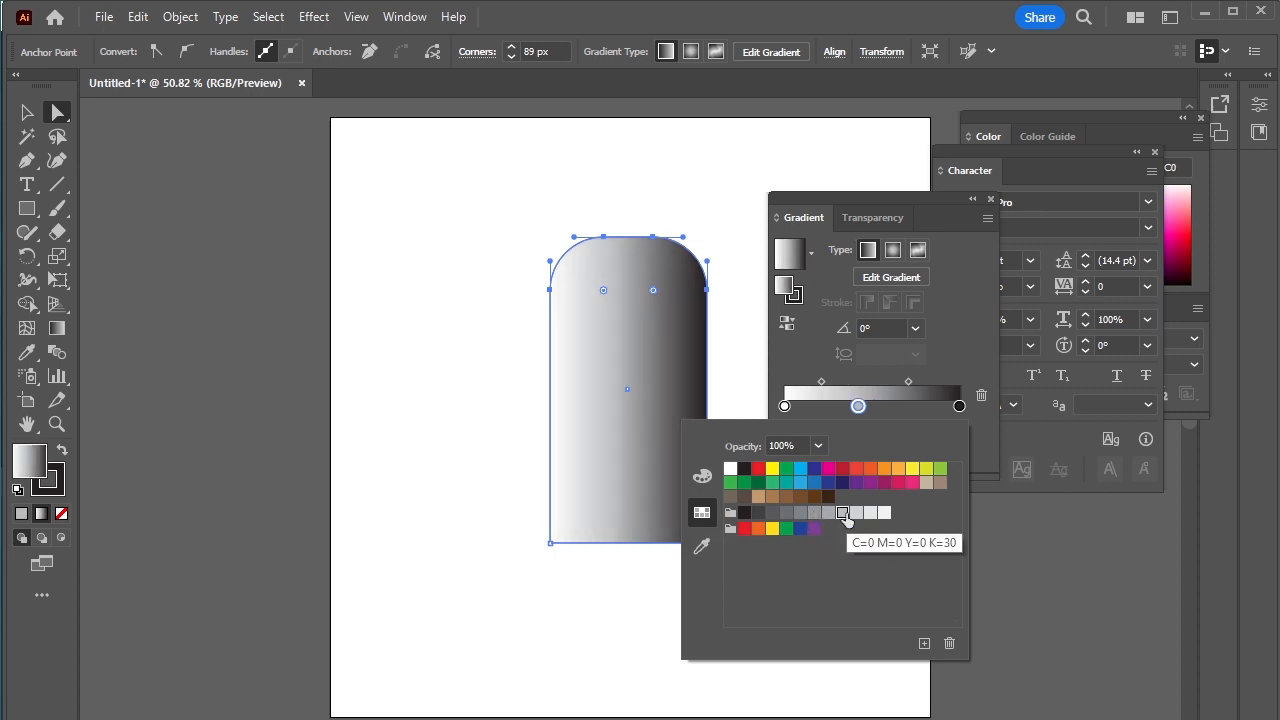
pyautogui.click(814, 514)
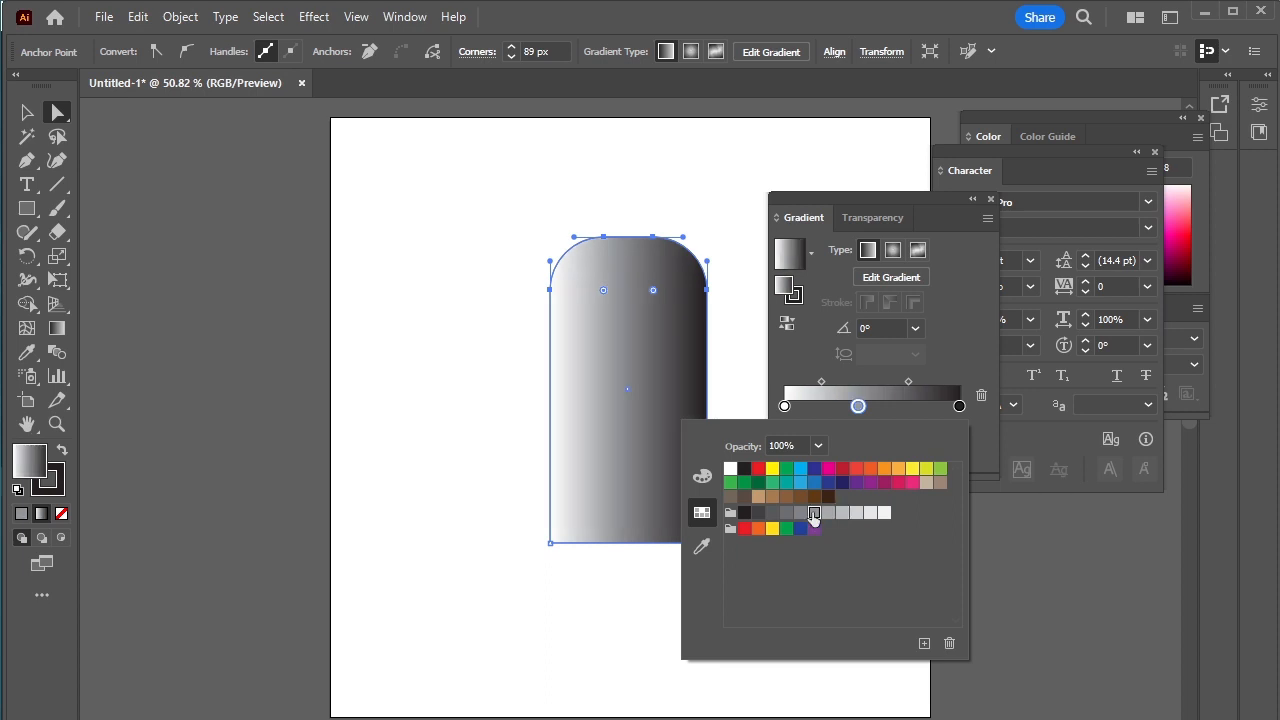
pyautogui.click(880, 412)
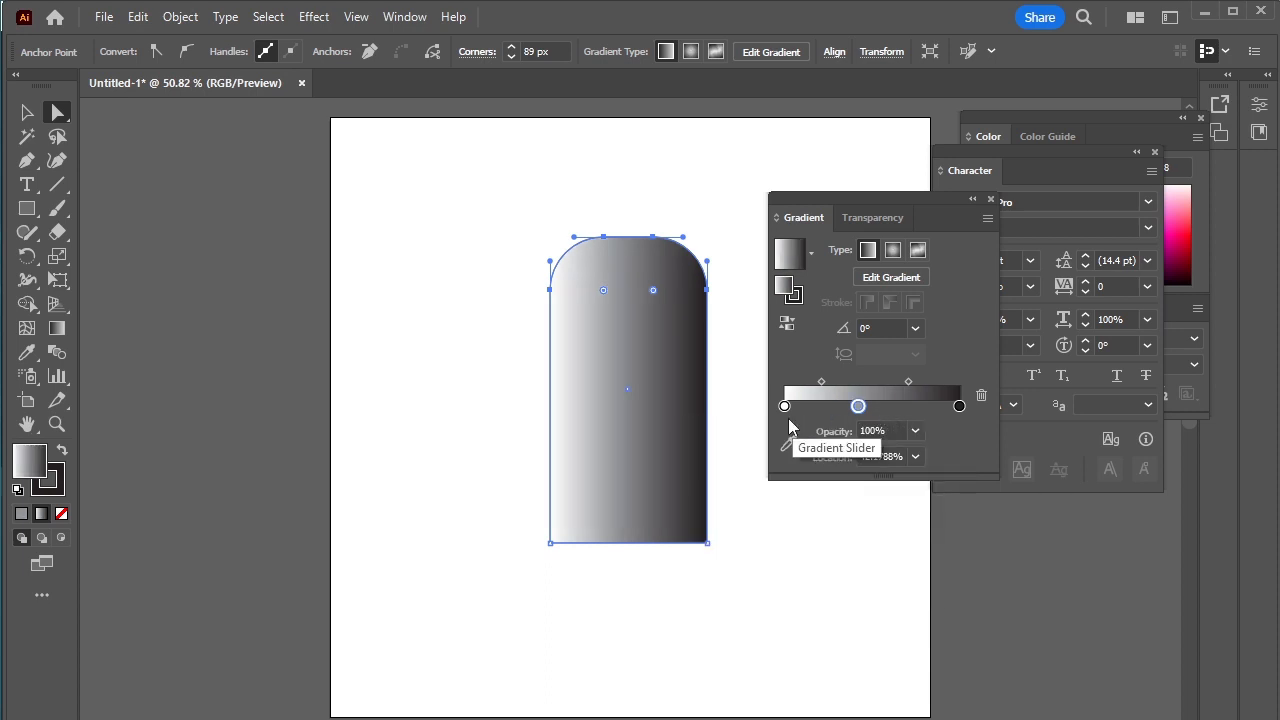
# Step: Arrange four gray stops in the body's gradient at about 13%, 19%, 82% and 87%, keeping the white and black ends
pyautogui.moveTo(858, 405); pyautogui.dragTo(935, 410)
pyautogui.click(867, 410)
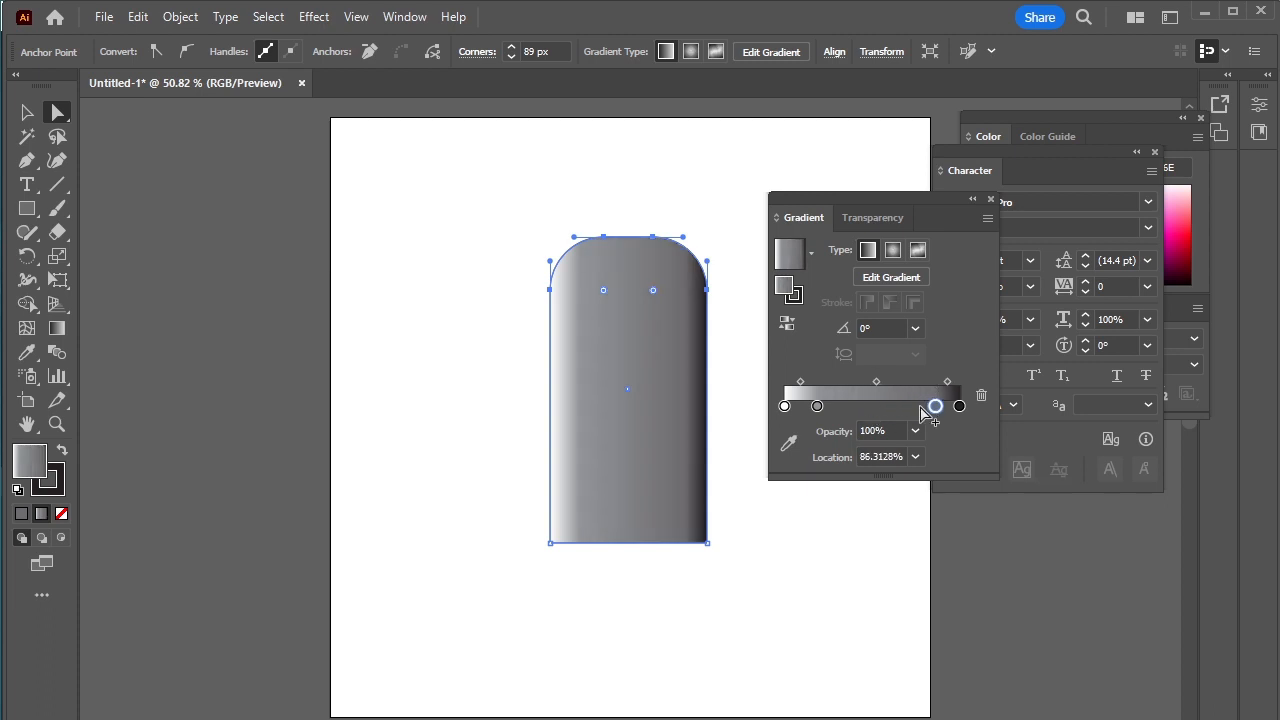
pyautogui.moveTo(822, 410); pyautogui.dragTo(822, 412)
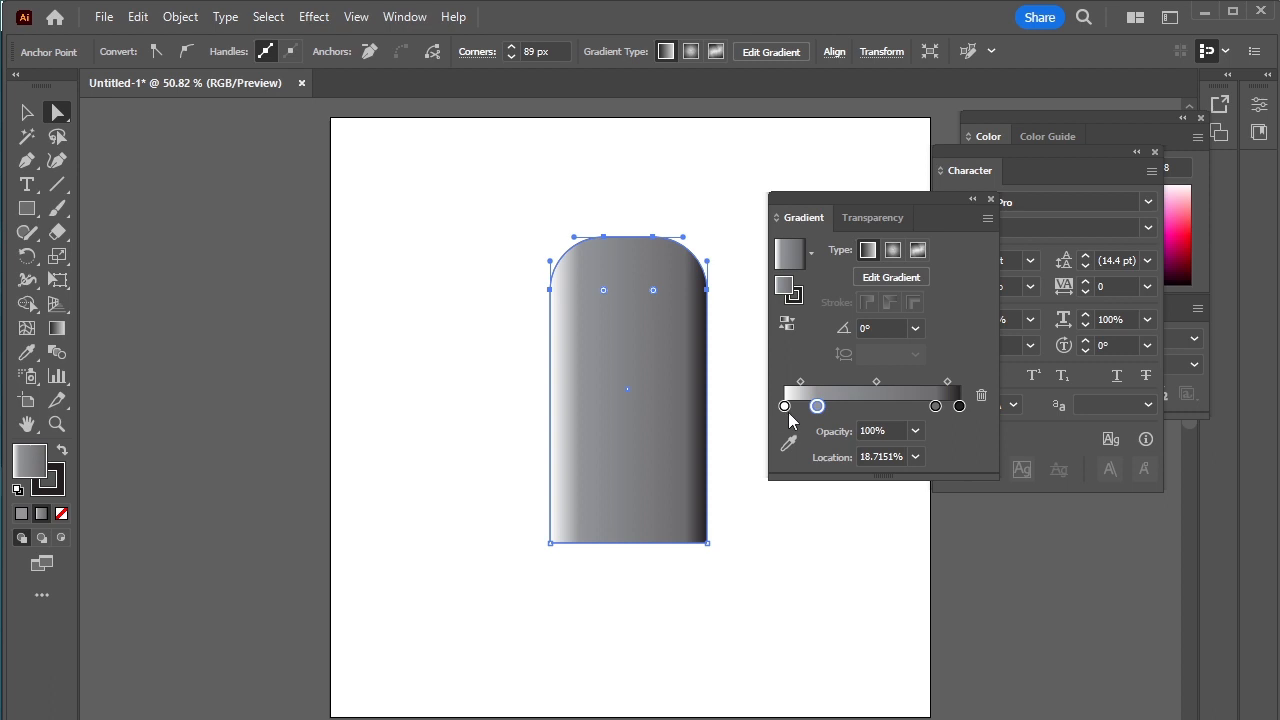
pyautogui.moveTo(936, 408); pyautogui.dragTo(940, 409)
pyautogui.click(944, 409)
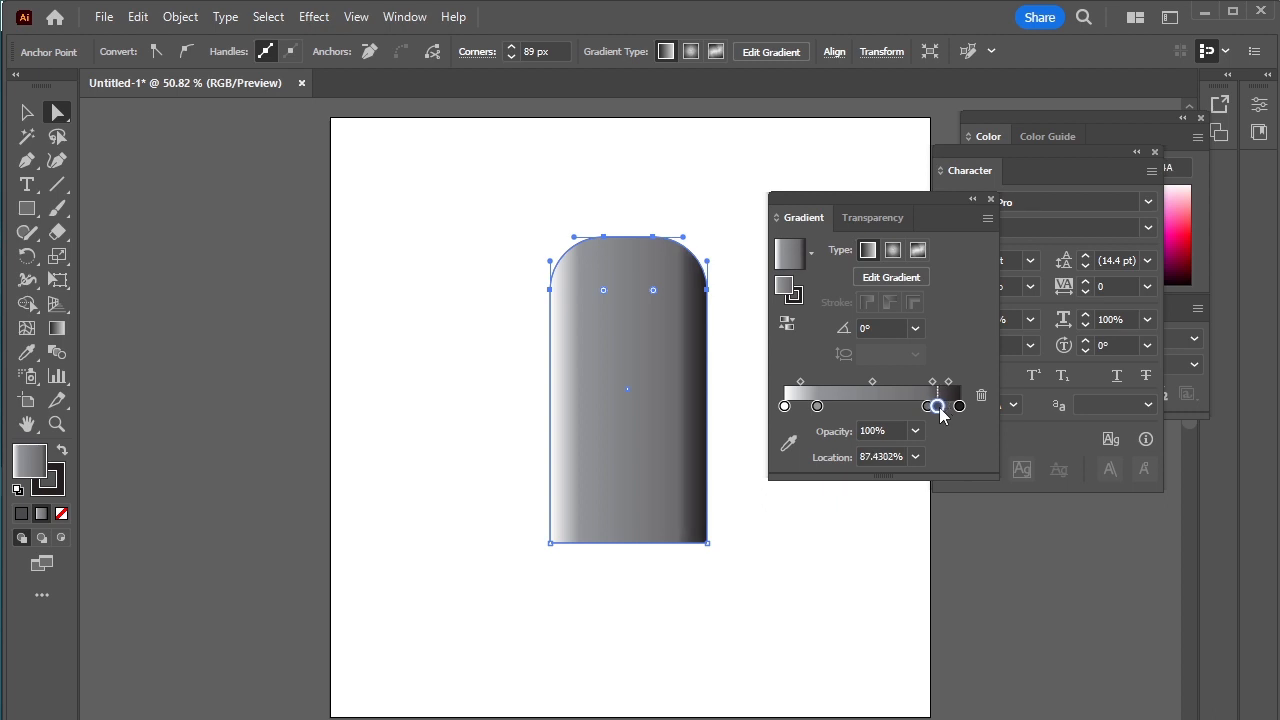
pyautogui.click(800, 407)
pyautogui.moveTo(802, 412); pyautogui.dragTo(810, 413)
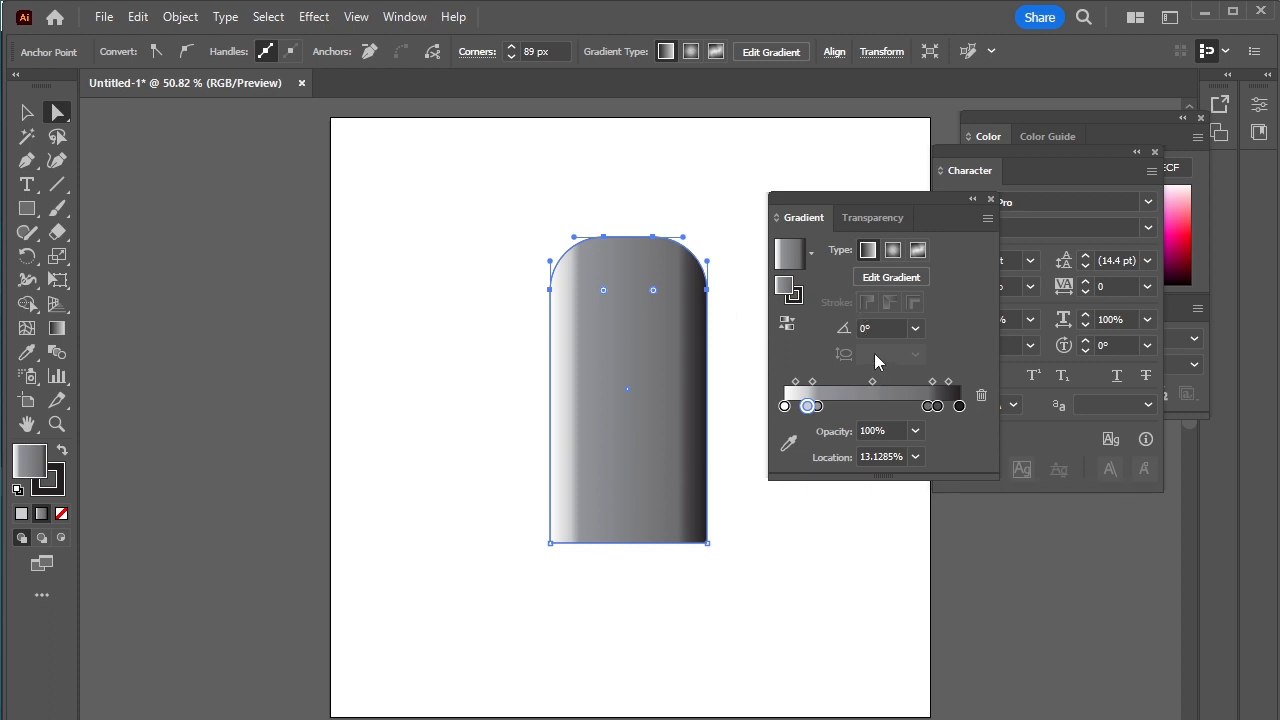
# Step: Draw a small square connector against the body's lower edge and center it under the body
pyautogui.click(26, 209)
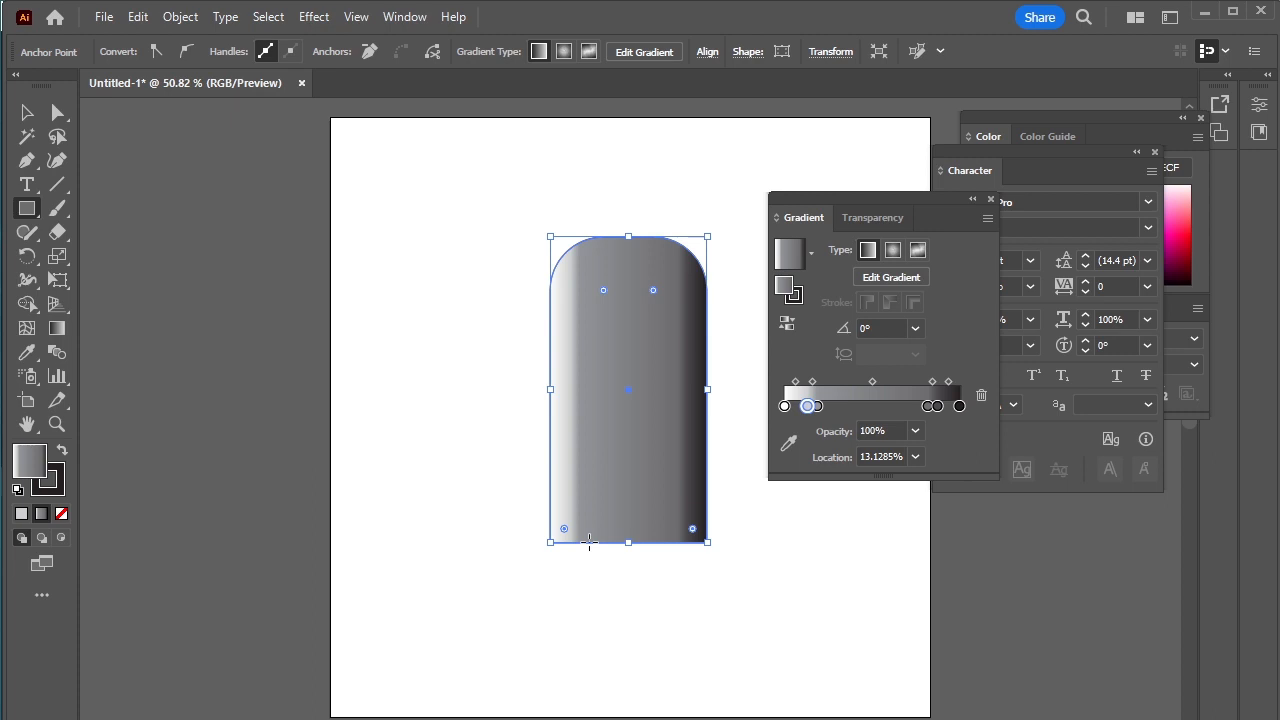
pyautogui.moveTo(589, 542); pyautogui.dragTo(635, 637)
pyautogui.click(26, 112)
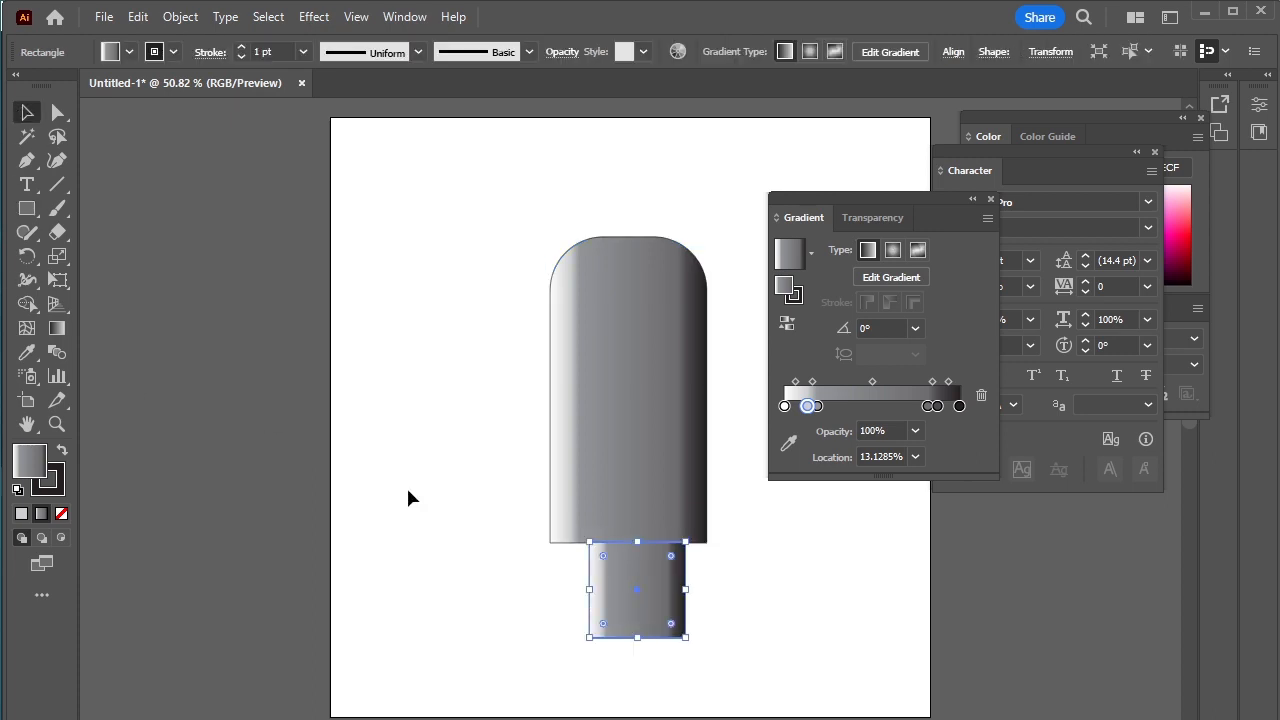
pyautogui.moveTo(645, 588); pyautogui.dragTo(638, 588)
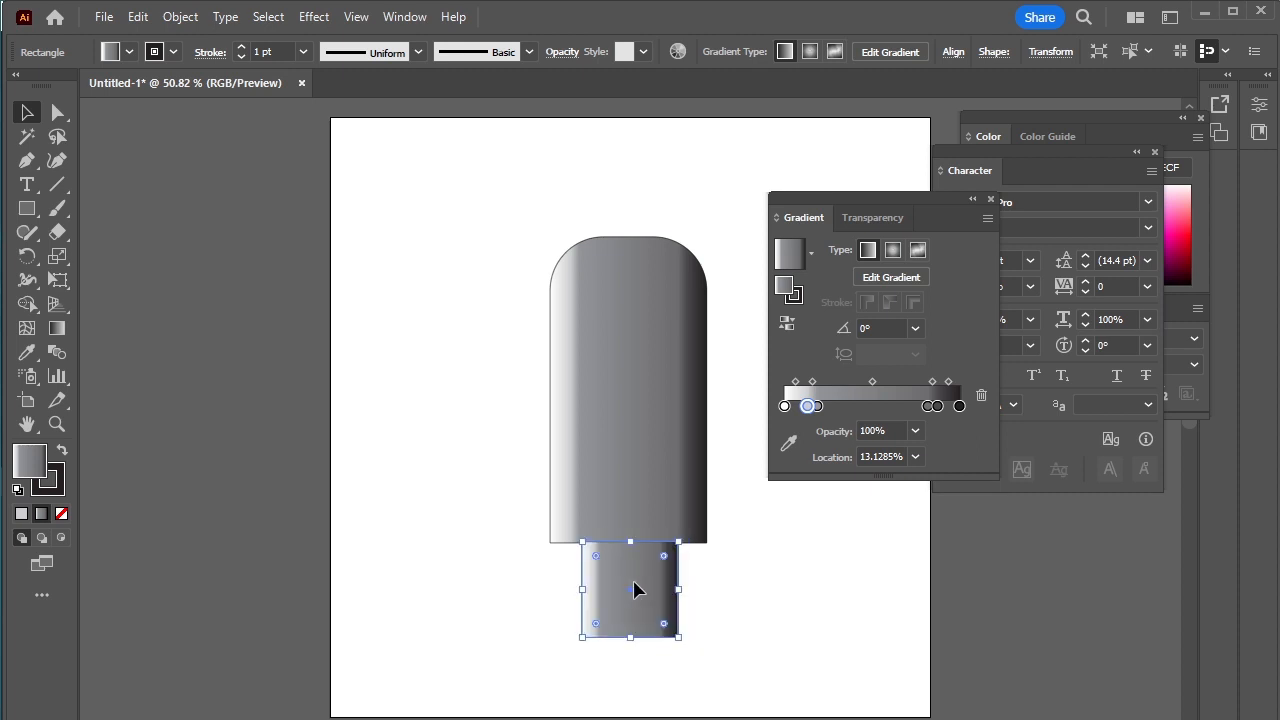
# Step: Move the connector gradient's mid-gray stop to about 25% and recolor it with the light gray K=30 swatch
pyautogui.click(220, 490)
pyautogui.click(646, 586)
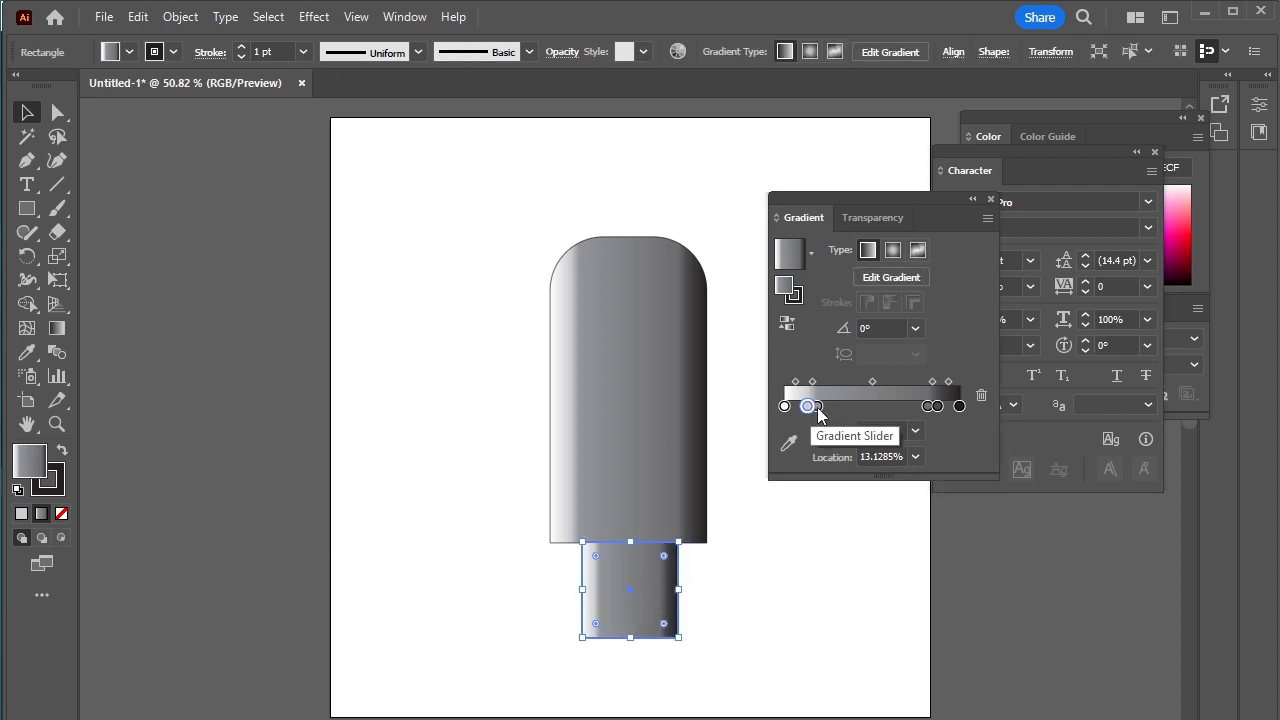
pyautogui.moveTo(819, 406); pyautogui.dragTo(830, 406)
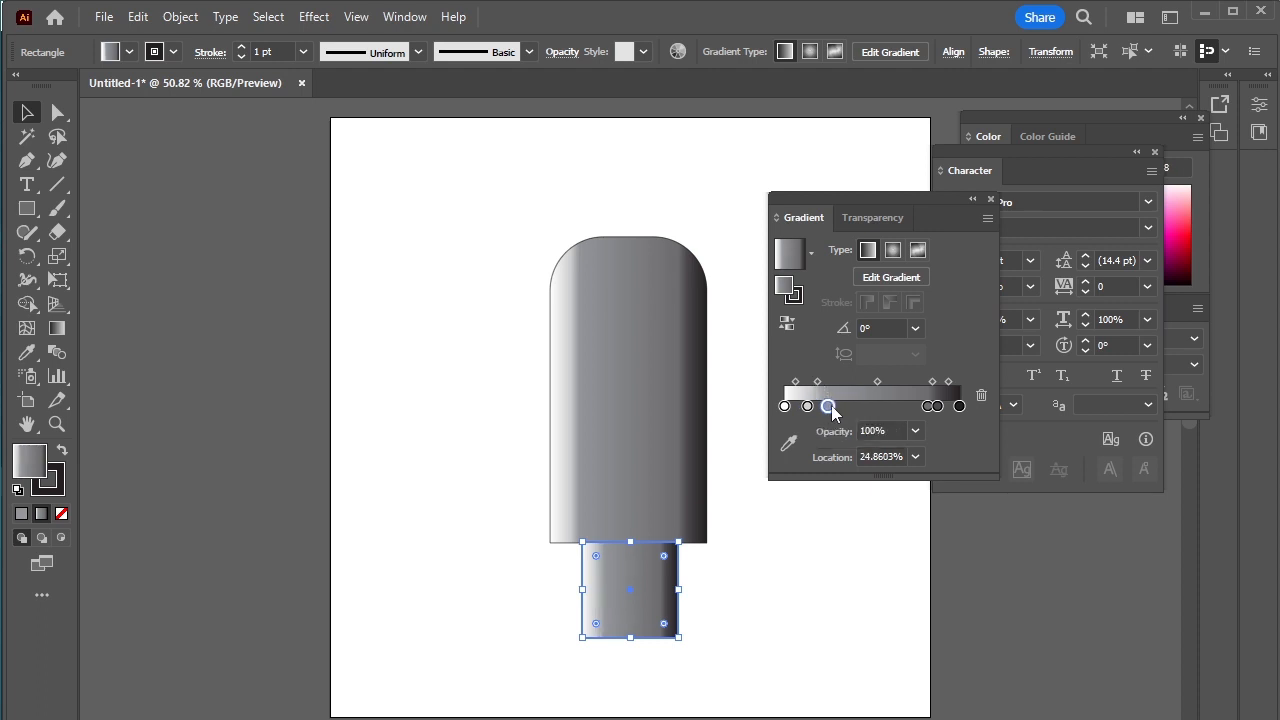
pyautogui.doubleClick(830, 406)
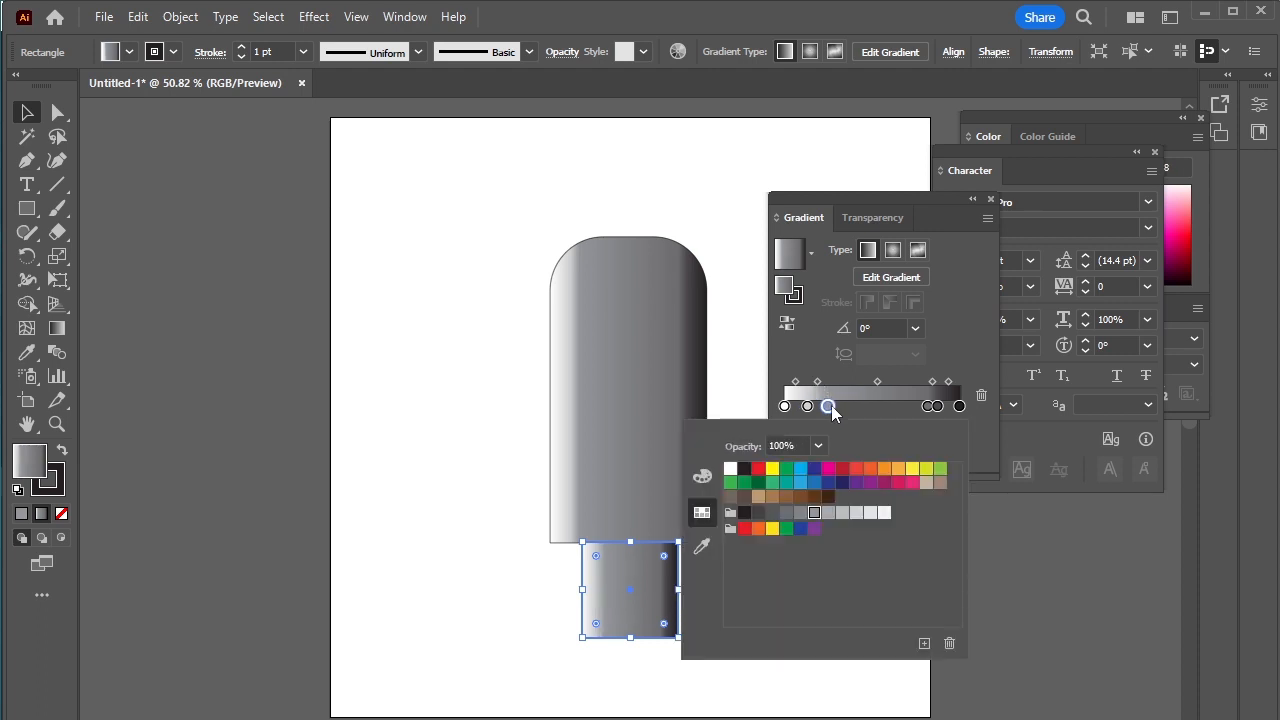
pyautogui.click(842, 514)
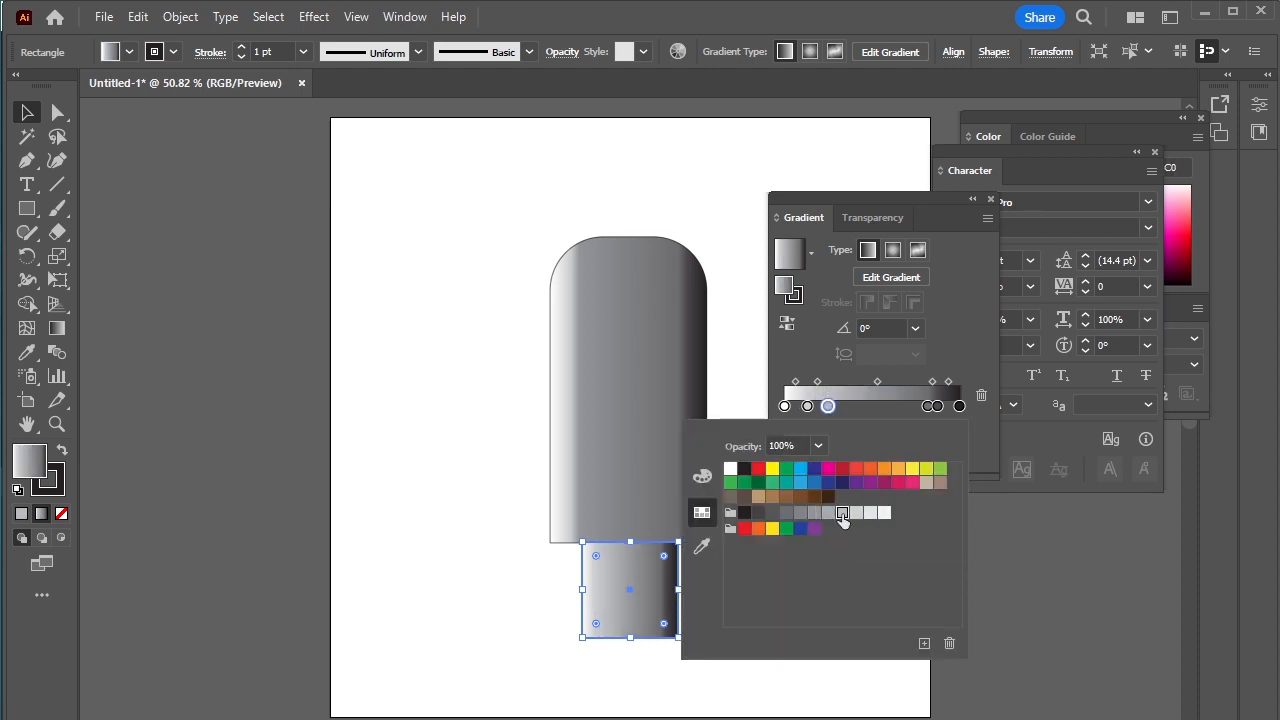
# Step: Recolor the connector gradient's stop at about 82% with a lighter gray swatch
pyautogui.click(926, 406)
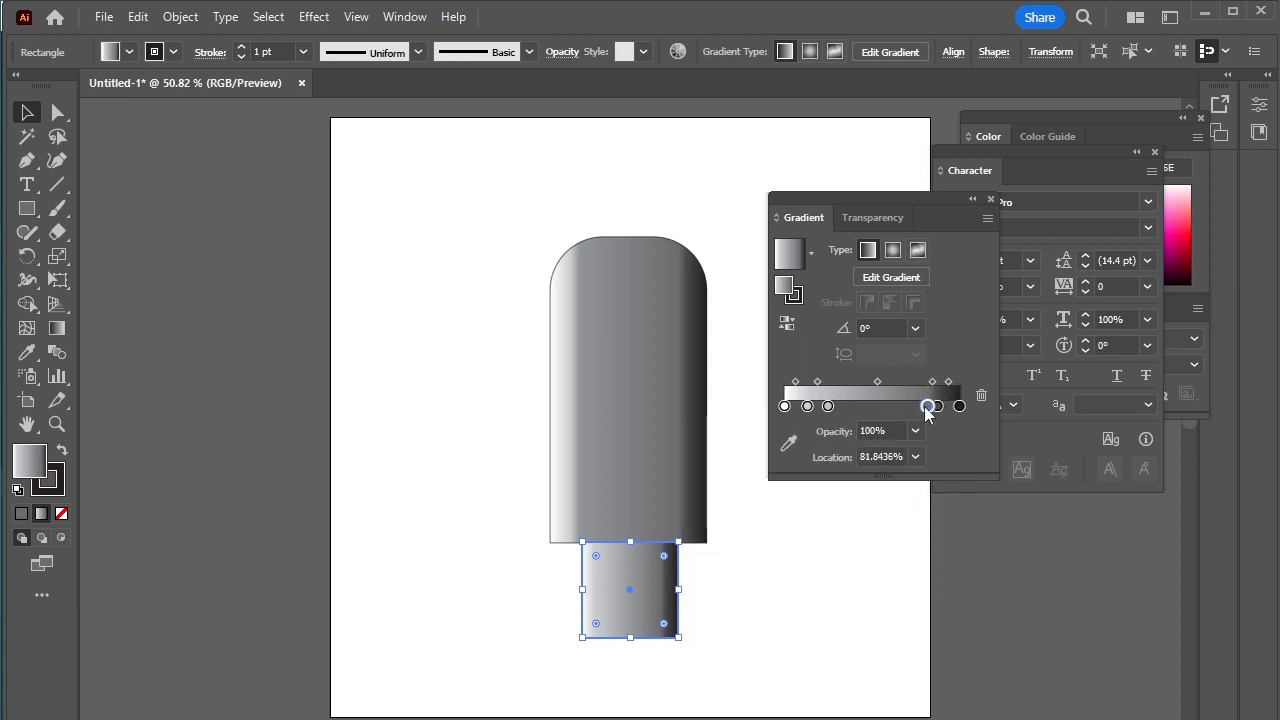
pyautogui.doubleClick(926, 407)
pyautogui.click(828, 512)
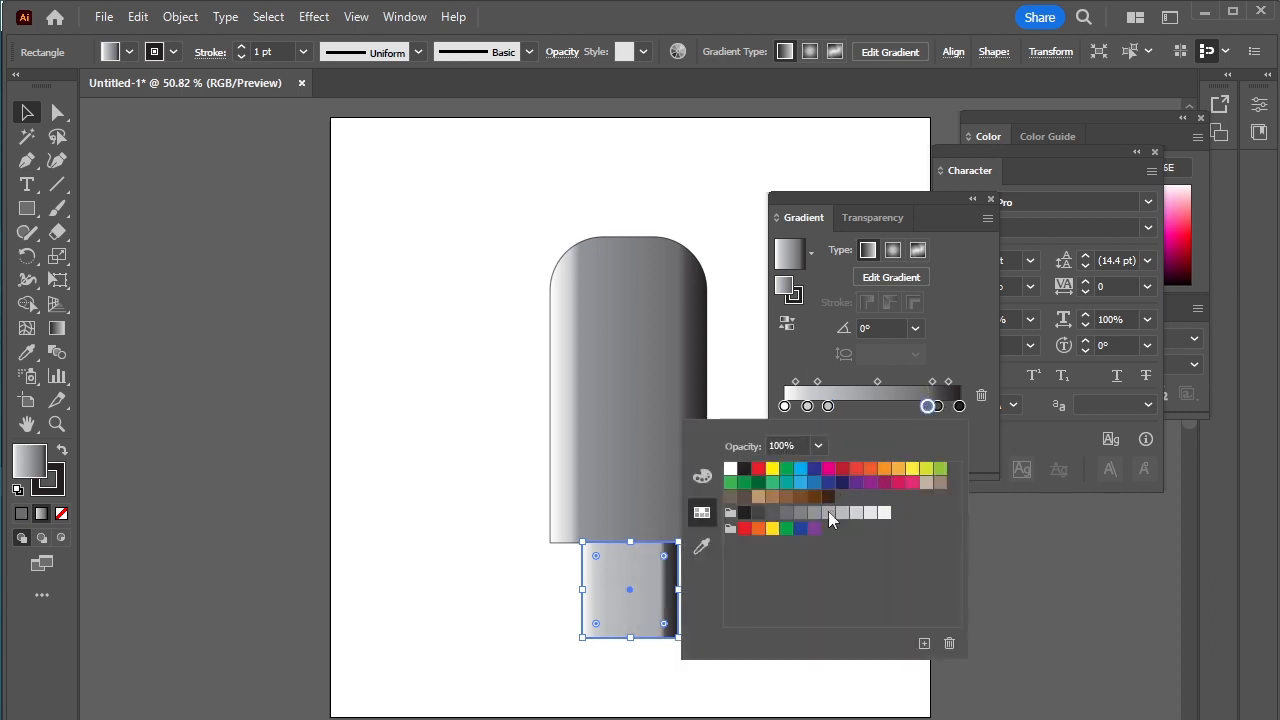
pyautogui.click(971, 418)
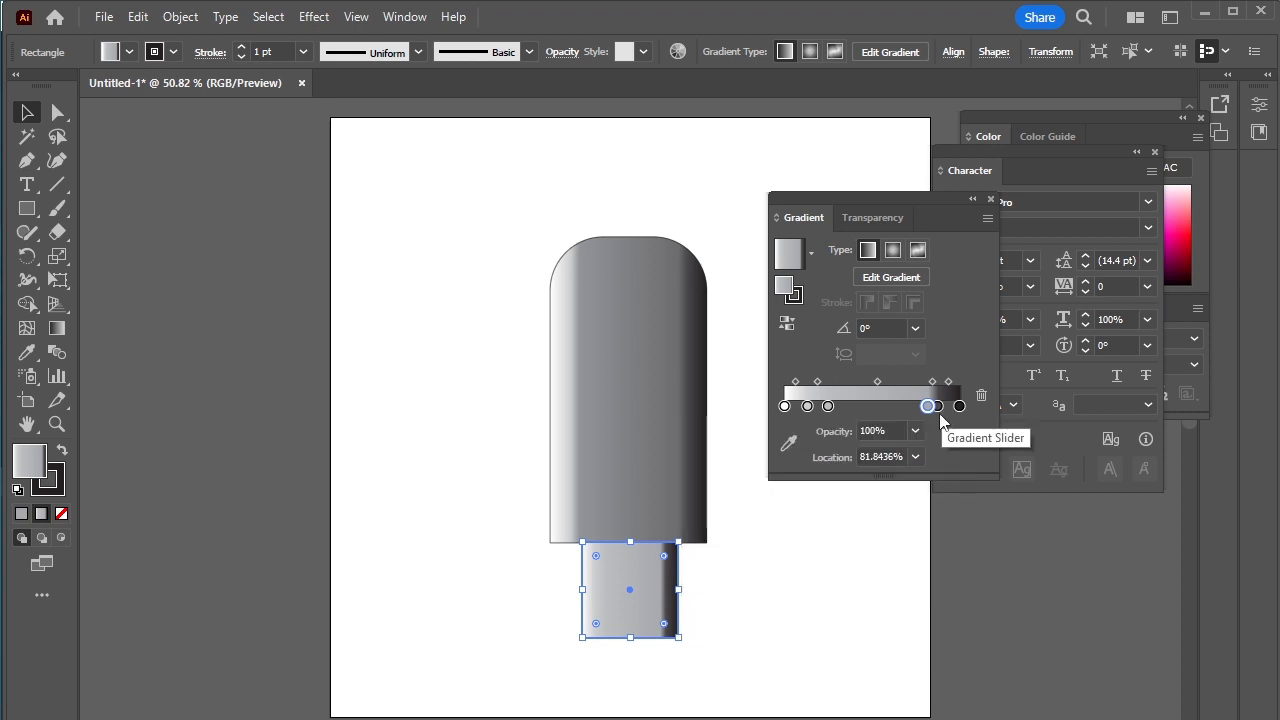
# Step: Shift the connector's gradient stops toward the edges, to about 5%, 87% and 91%, and remove the outlines from both shapes
pyautogui.moveTo(938, 406); pyautogui.dragTo(946, 406)
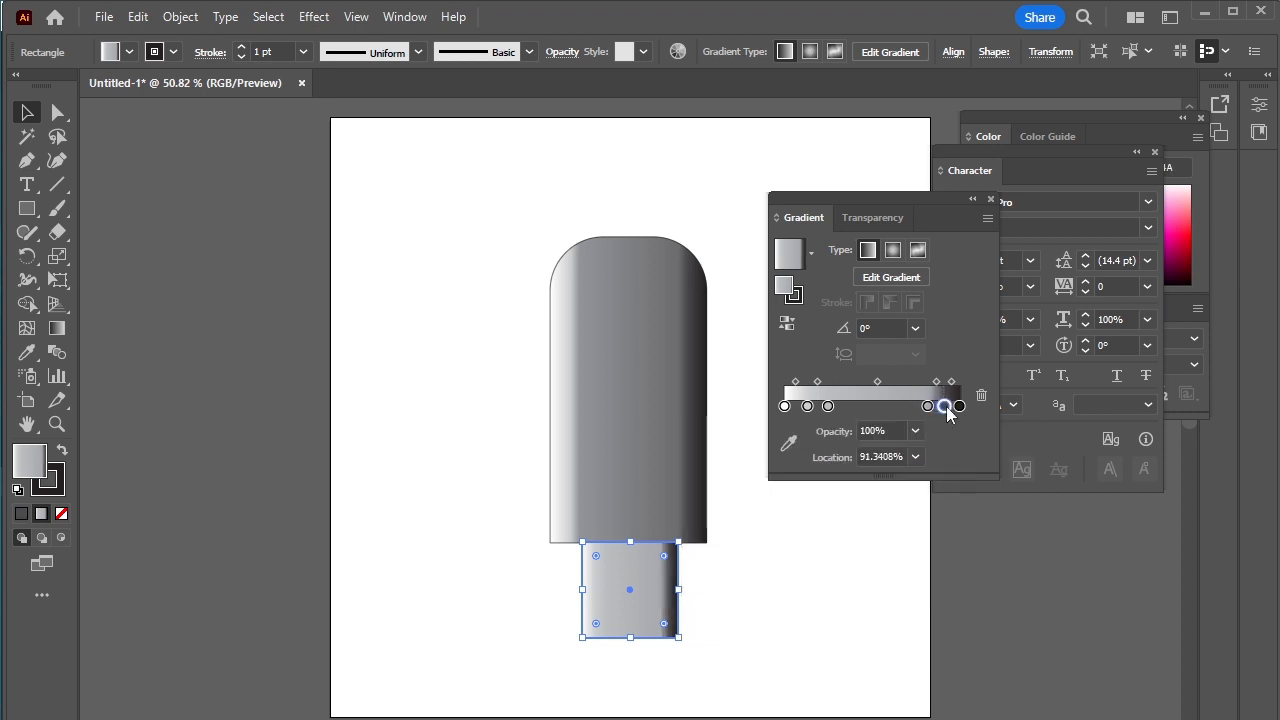
pyautogui.click(959, 406)
pyautogui.moveTo(946, 408); pyautogui.dragTo(913, 442)
pyautogui.click(857, 404)
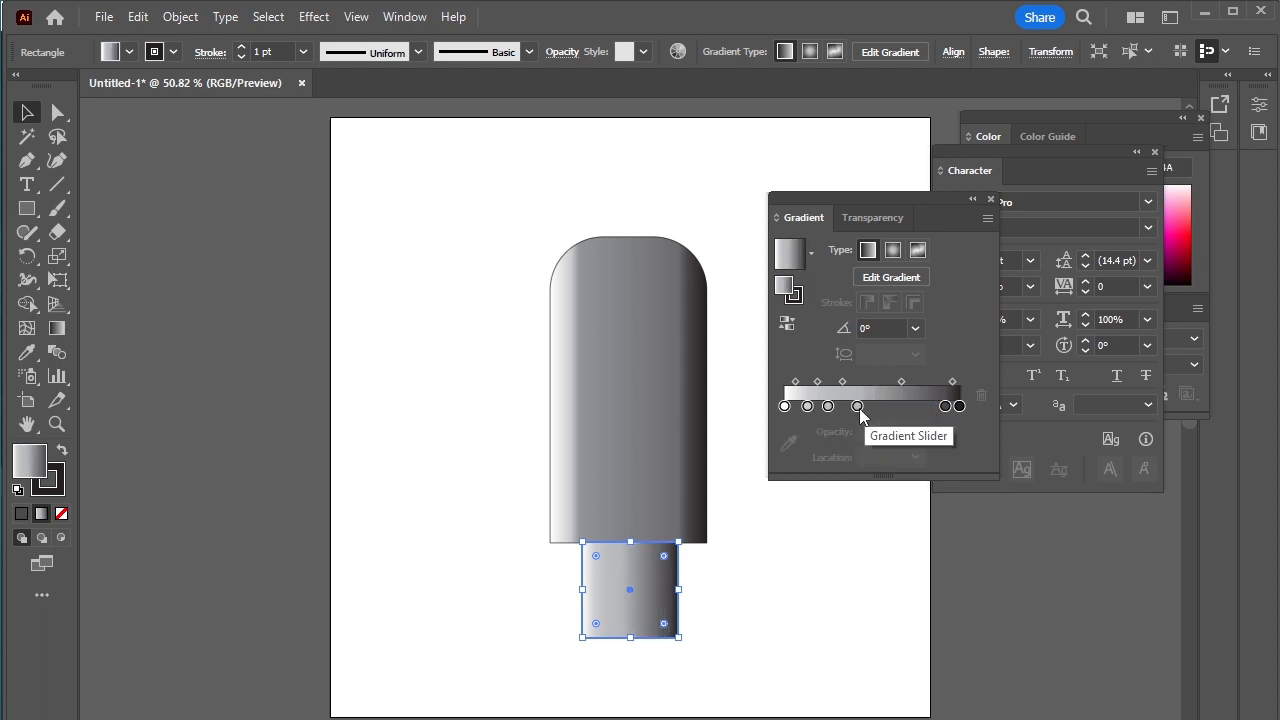
pyautogui.moveTo(857, 406); pyautogui.dragTo(937, 414)
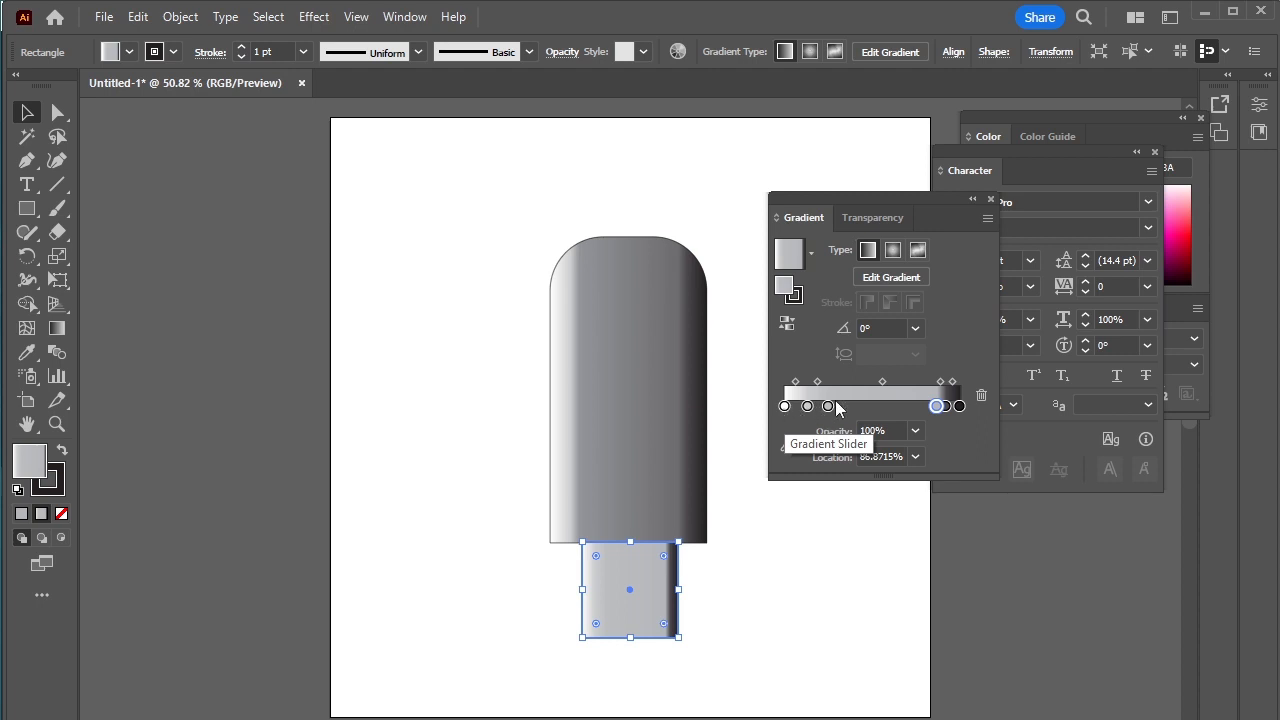
pyautogui.moveTo(808, 406)
pyautogui.mouseDown()
pyautogui.moveTo(792, 407)
pyautogui.moveTo(826, 407)
pyautogui.moveTo(796, 408)
pyautogui.mouseUp()
pyautogui.click(790, 612)
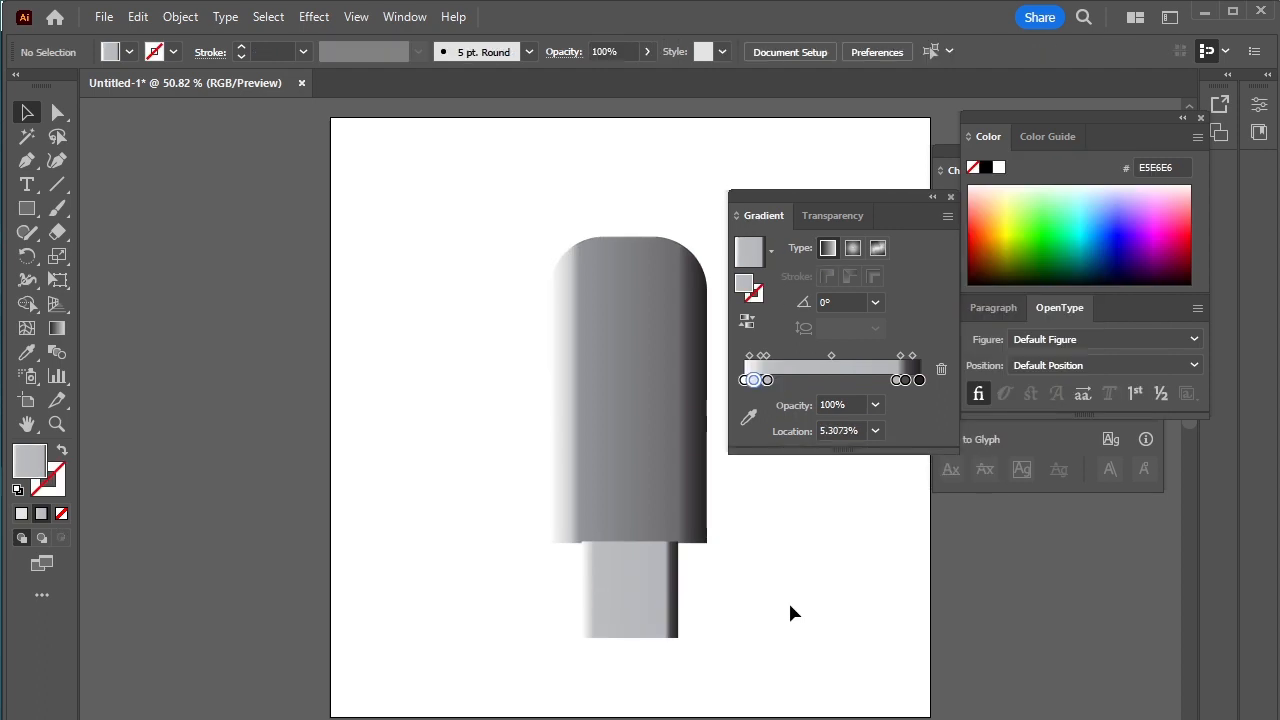
# Step: Draw a small square on the empty area beside the body and fill it with dark gray #686868
pyautogui.click(27, 208)
pyautogui.moveTo(372, 360); pyautogui.dragTo(405, 392)
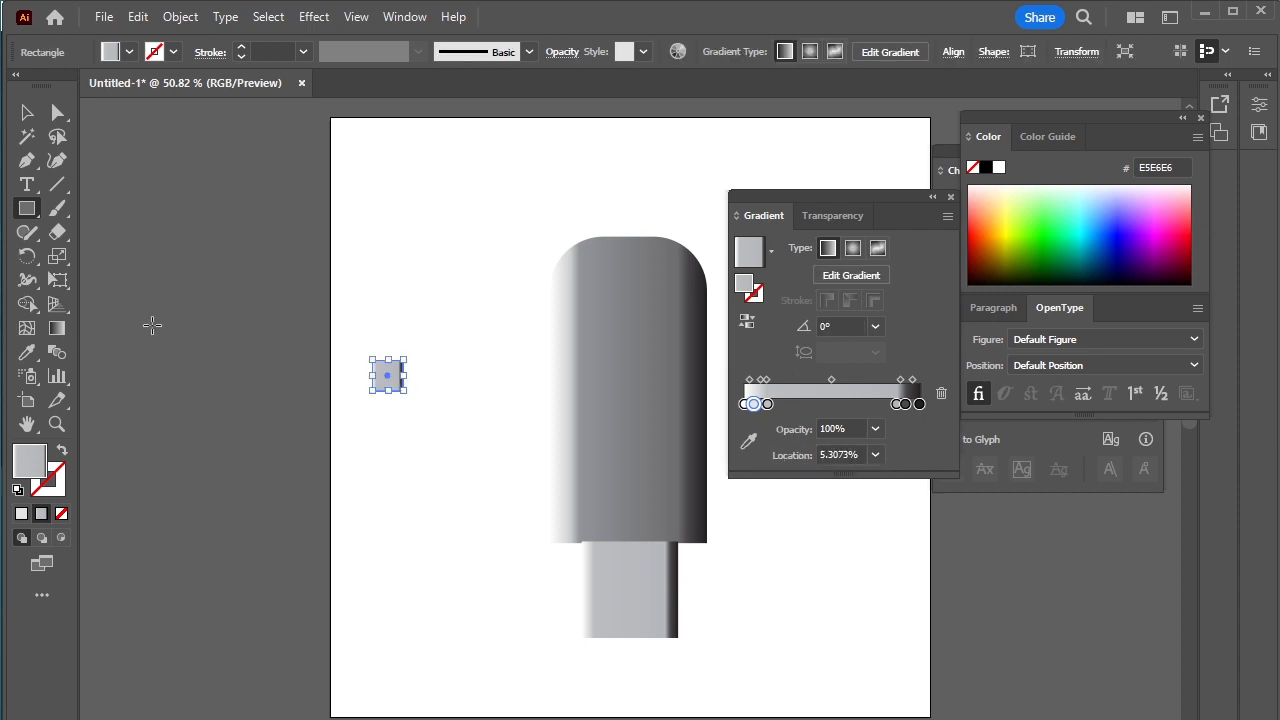
pyautogui.doubleClick(33, 472)
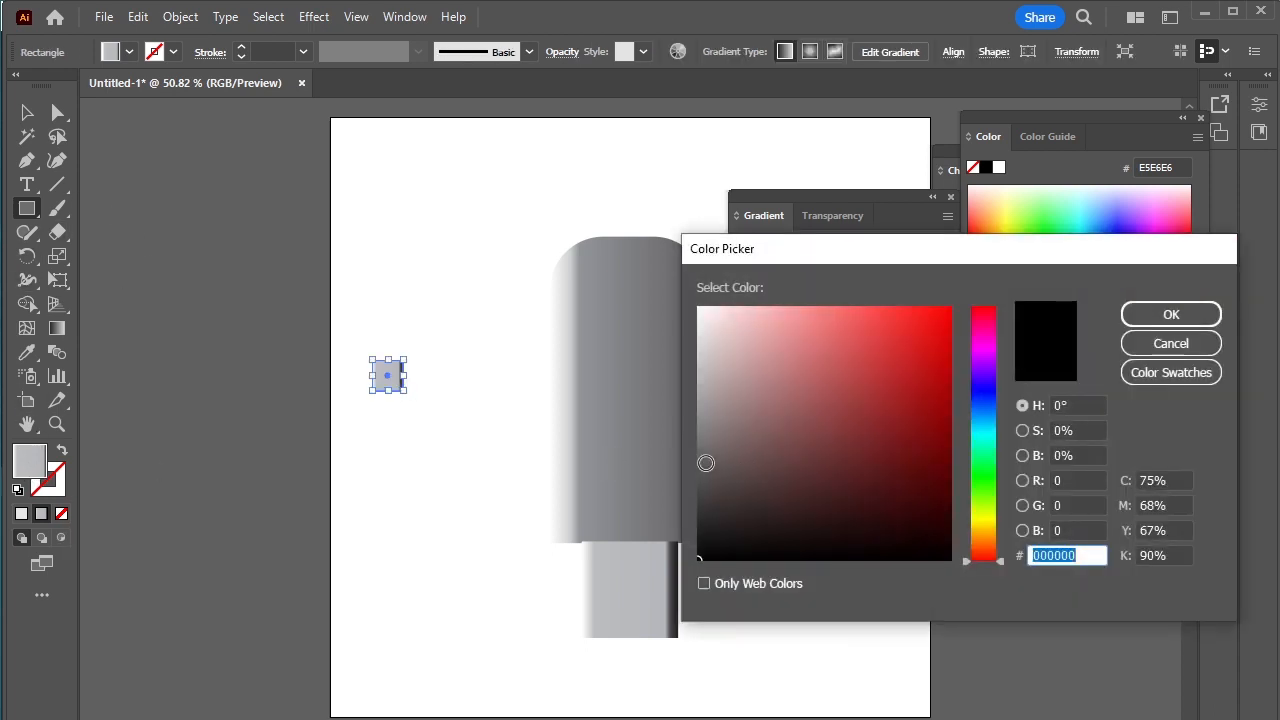
pyautogui.moveTo(706, 460); pyautogui.dragTo(699, 457)
pyautogui.click(1171, 316)
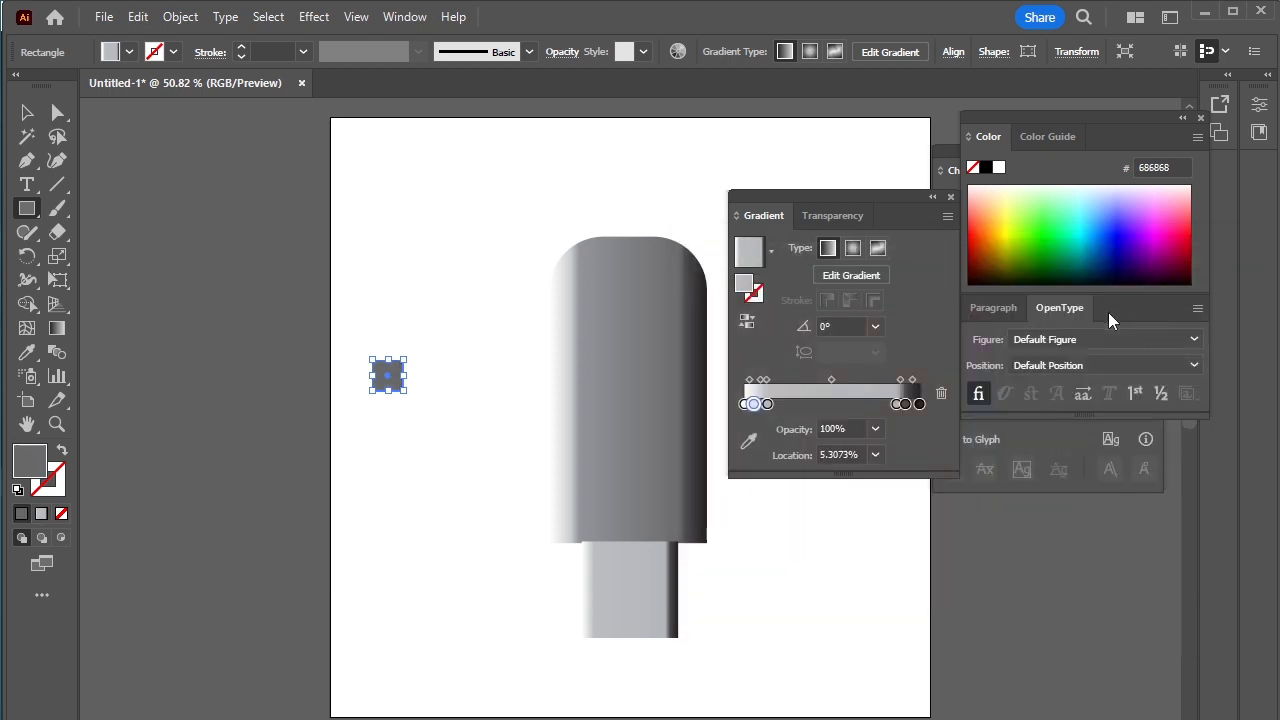
pyautogui.scroll(2, 343, 383)
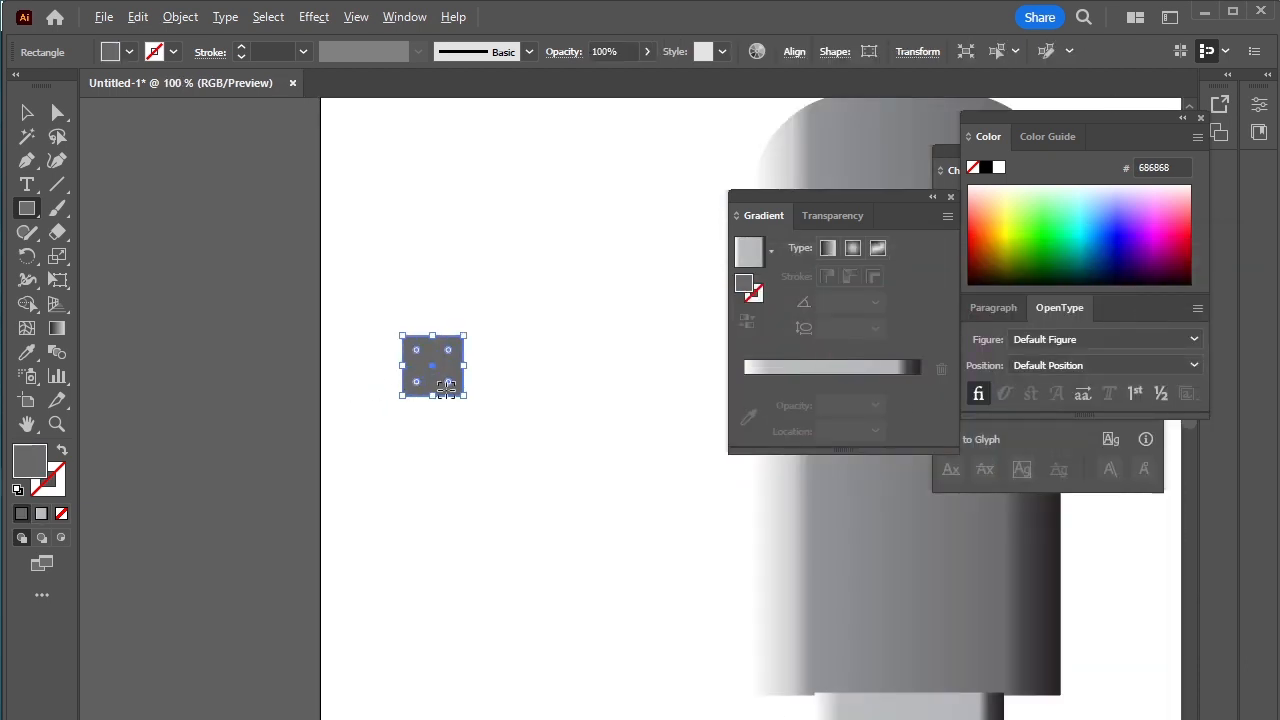
pyautogui.scroll(2, 490, 410)
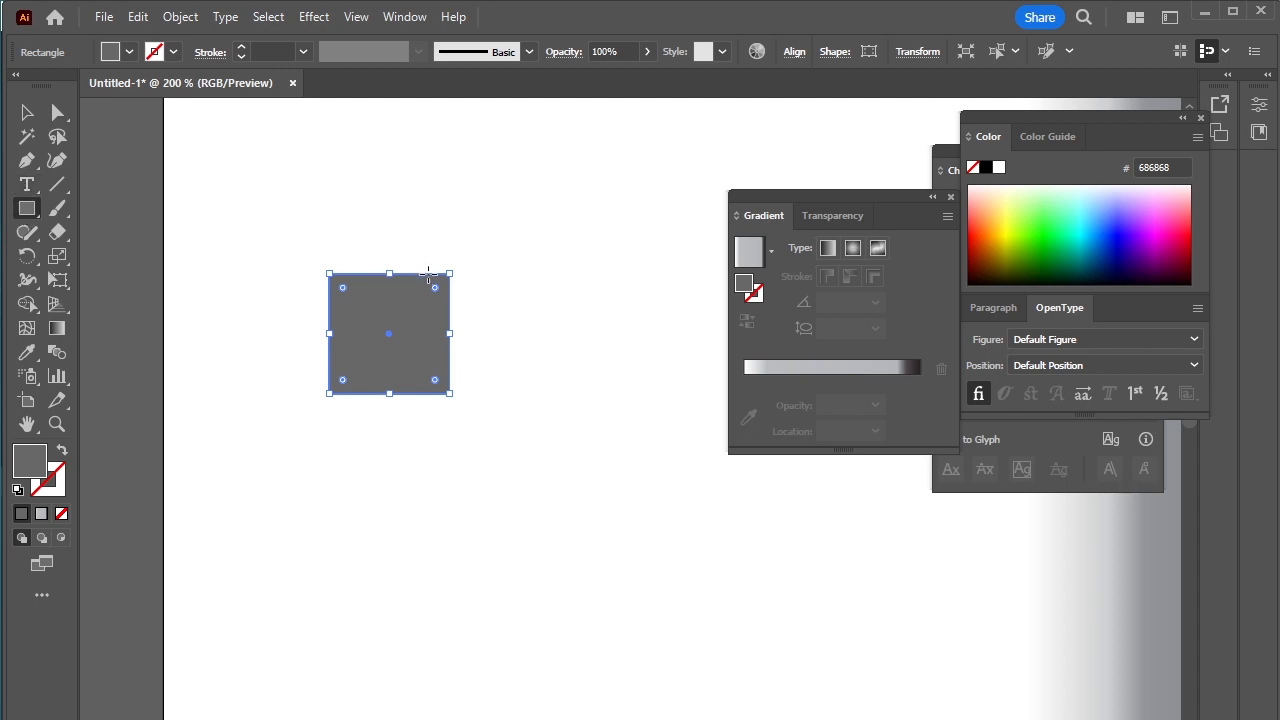
# Step: Draw a narrow black strip along the gray square's right edge and place a rotated copy along its bottom edge
pyautogui.moveTo(428, 273); pyautogui.dragTo(450, 393)
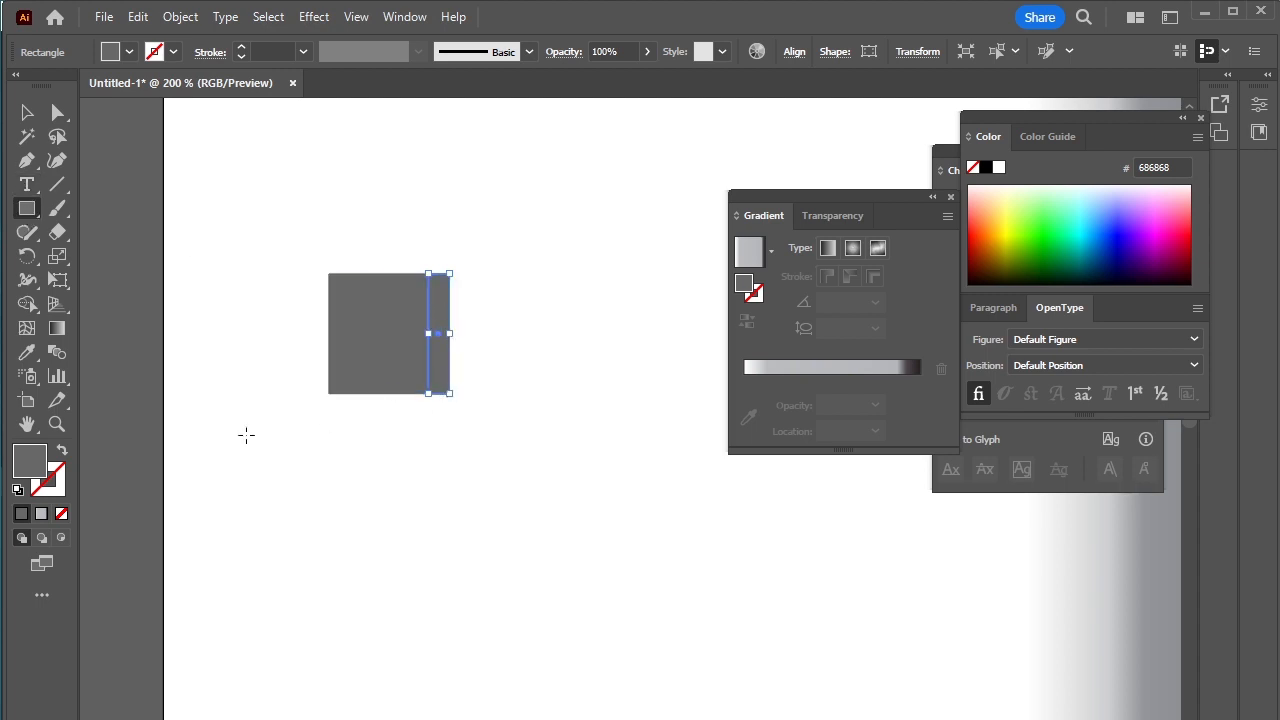
pyautogui.click(986, 168)
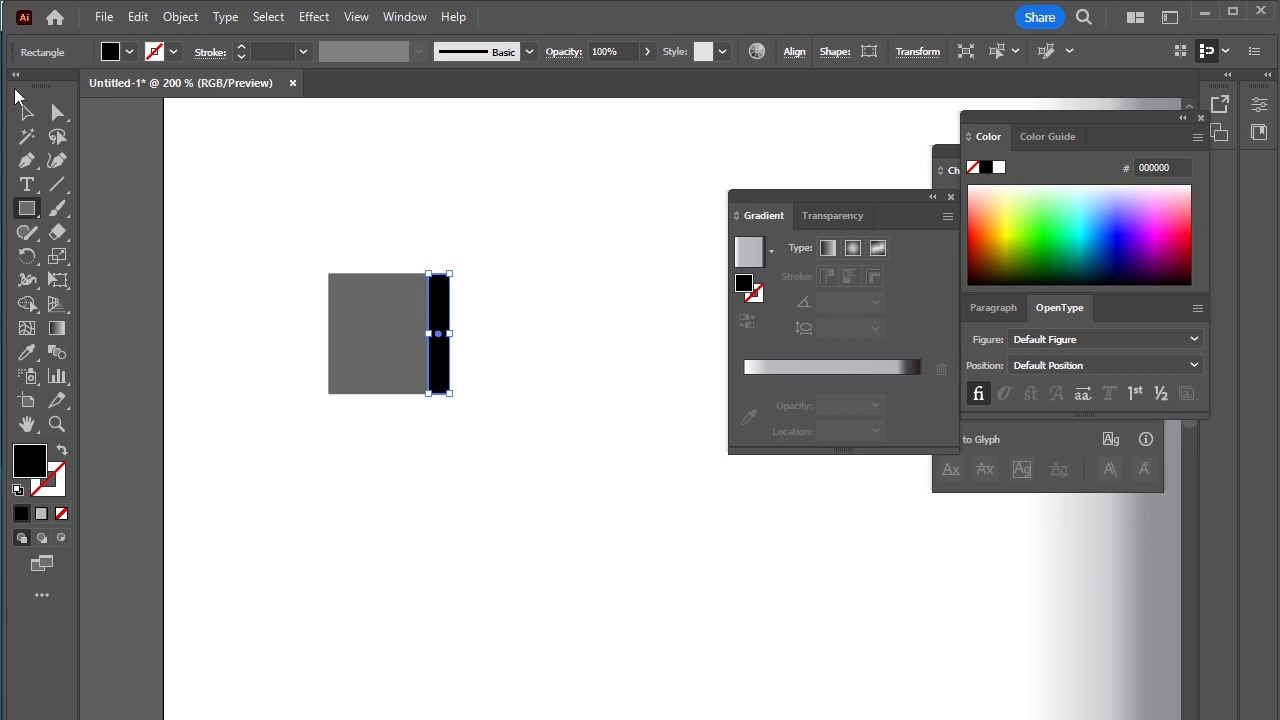
pyautogui.click(27, 112)
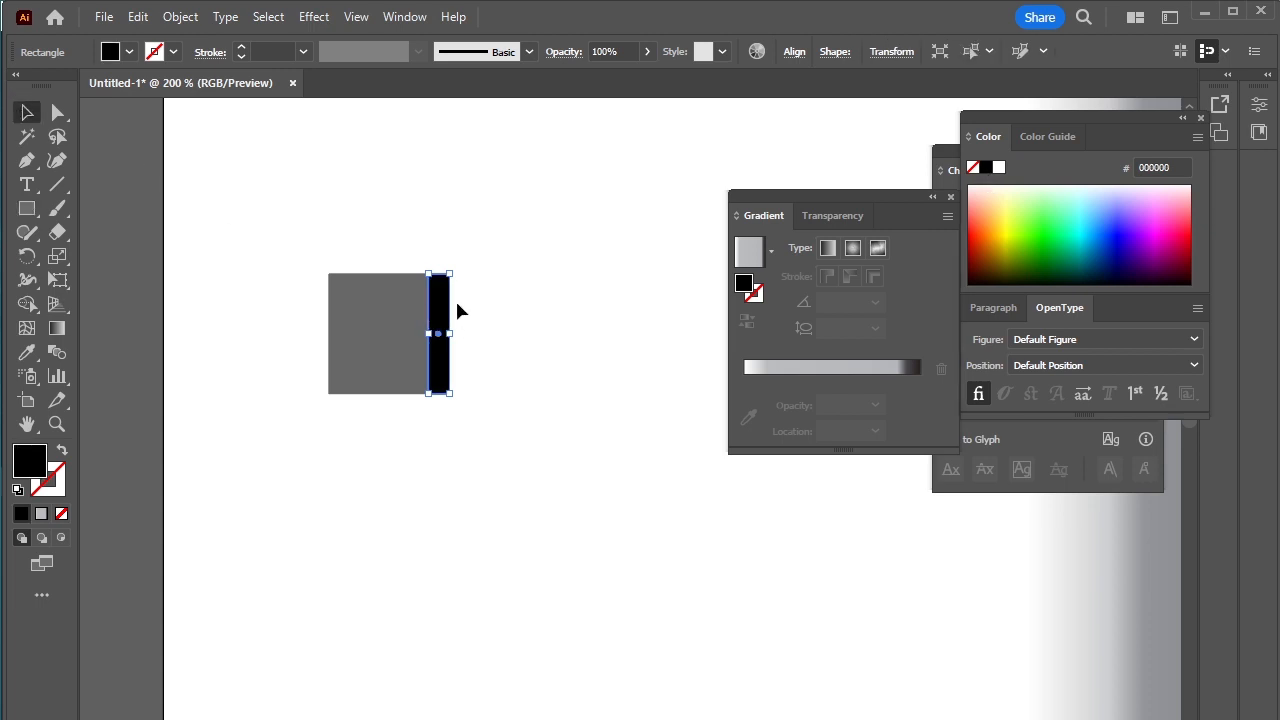
pyautogui.moveTo(440, 305); pyautogui.dragTo(430, 389)
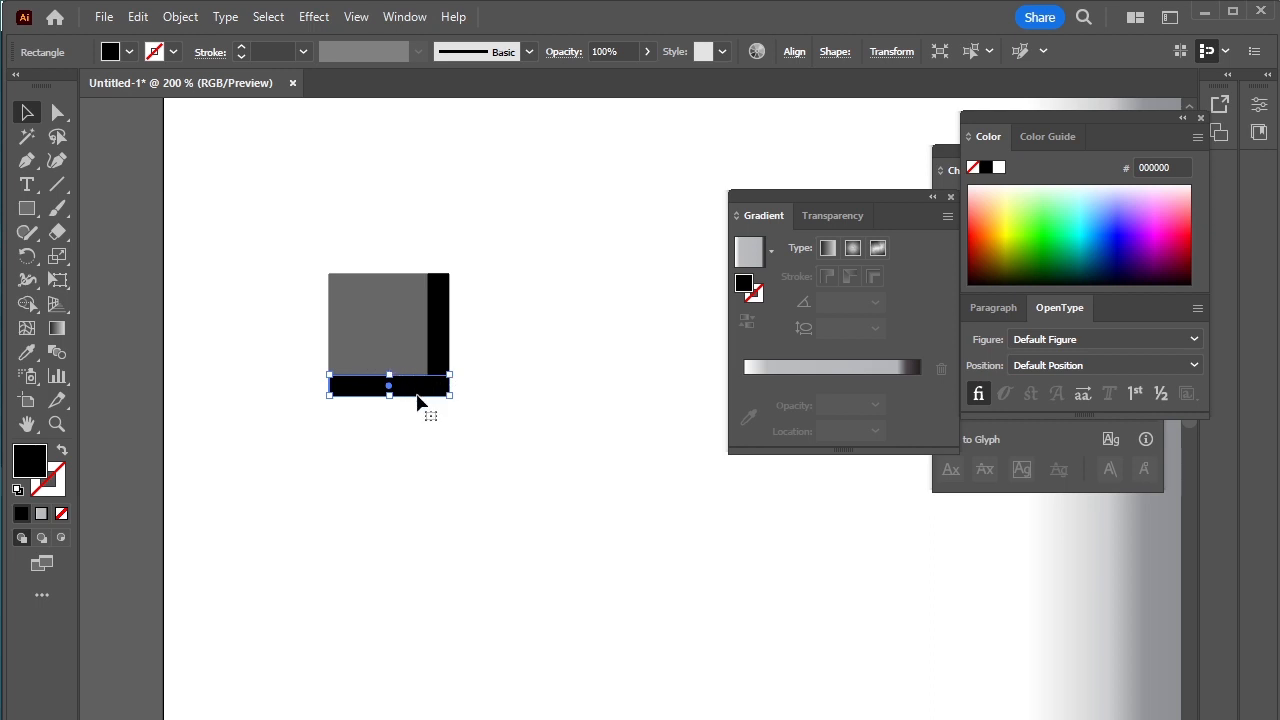
# Step: Bevel the two black strips by shifting the vertical strip's top-left corner down and the horizontal strip's top-left corner to the right
pyautogui.press('a')
pyautogui.click(434, 285)
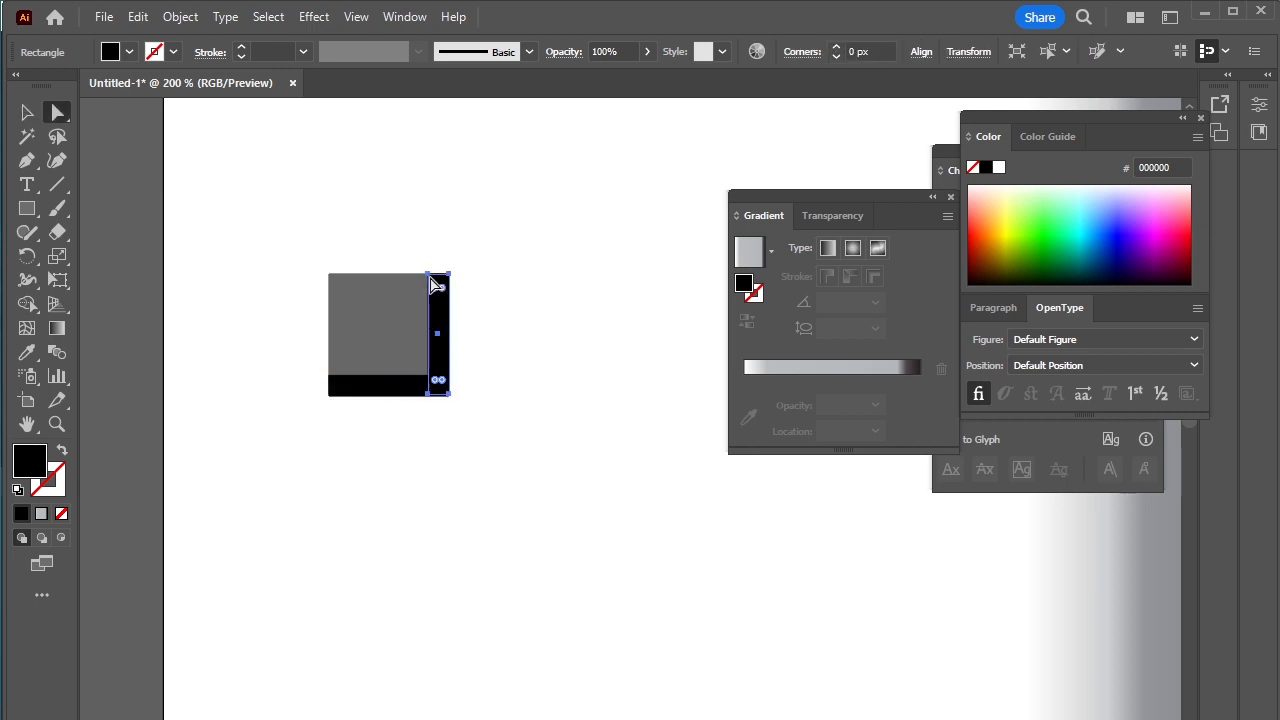
pyautogui.moveTo(429, 275); pyautogui.dragTo(429, 297)
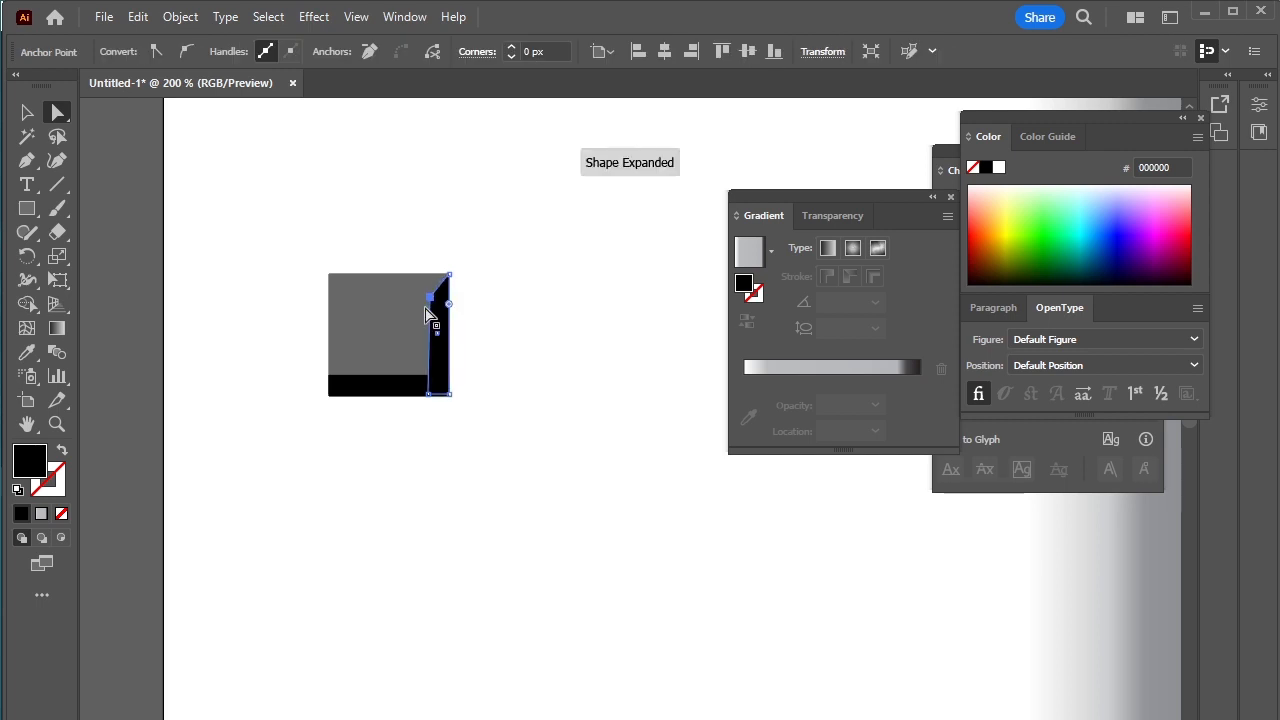
pyautogui.click(330, 376)
pyautogui.moveTo(329, 378); pyautogui.dragTo(344, 378)
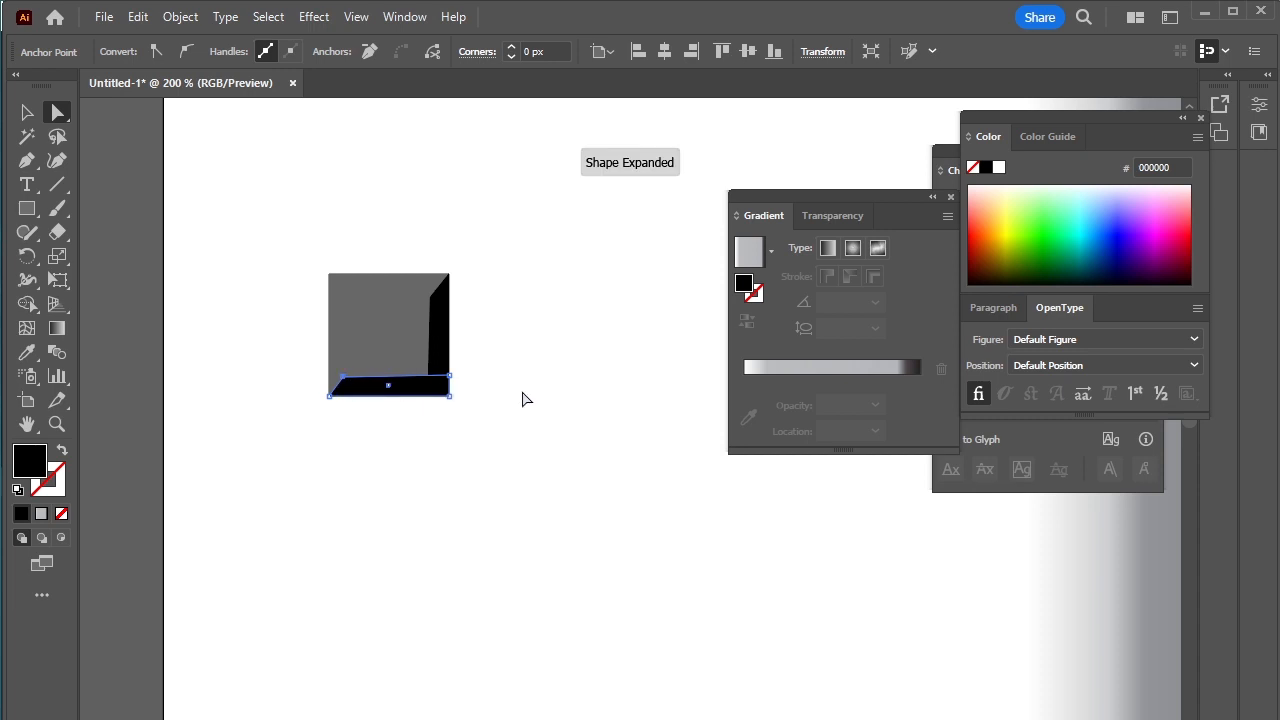
pyautogui.click(524, 400)
pyautogui.click(27, 112)
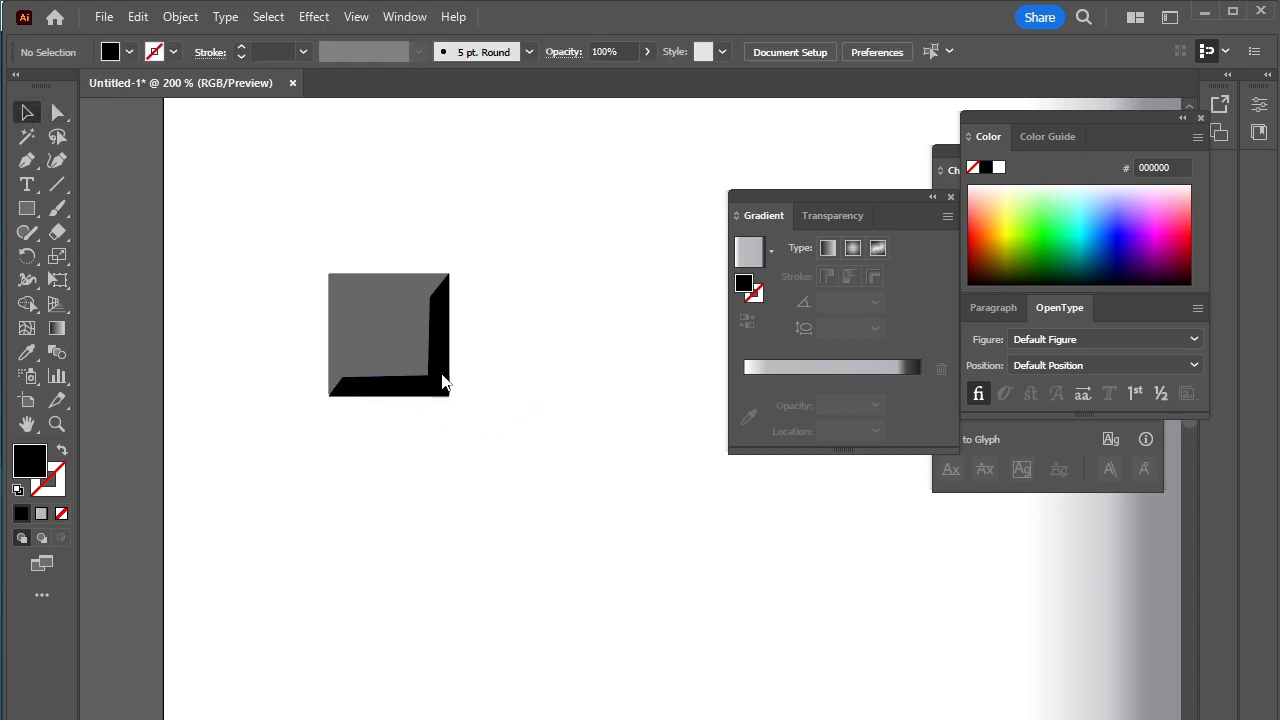
# Step: Group the gray square with its two black bevels and move the group over to the USB drive
pyautogui.moveTo(282, 286); pyautogui.dragTo(575, 495)
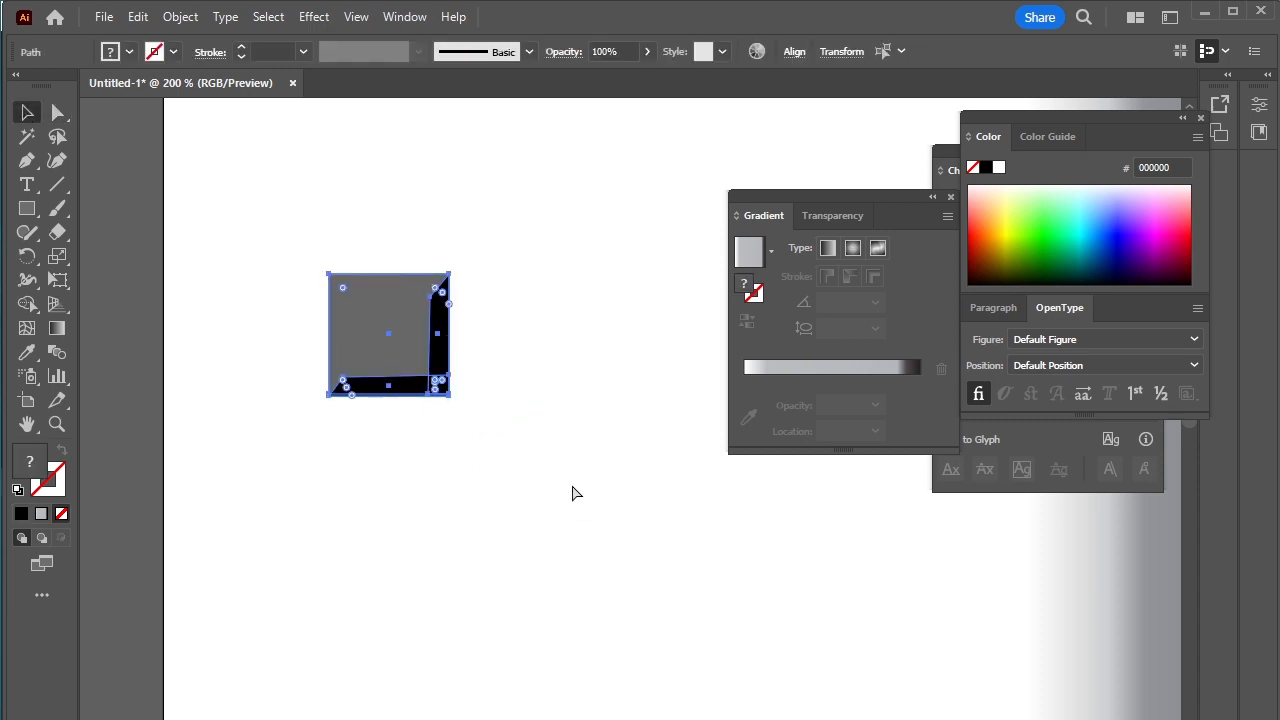
pyautogui.moveTo(397, 354); pyautogui.dragTo(811, 566)
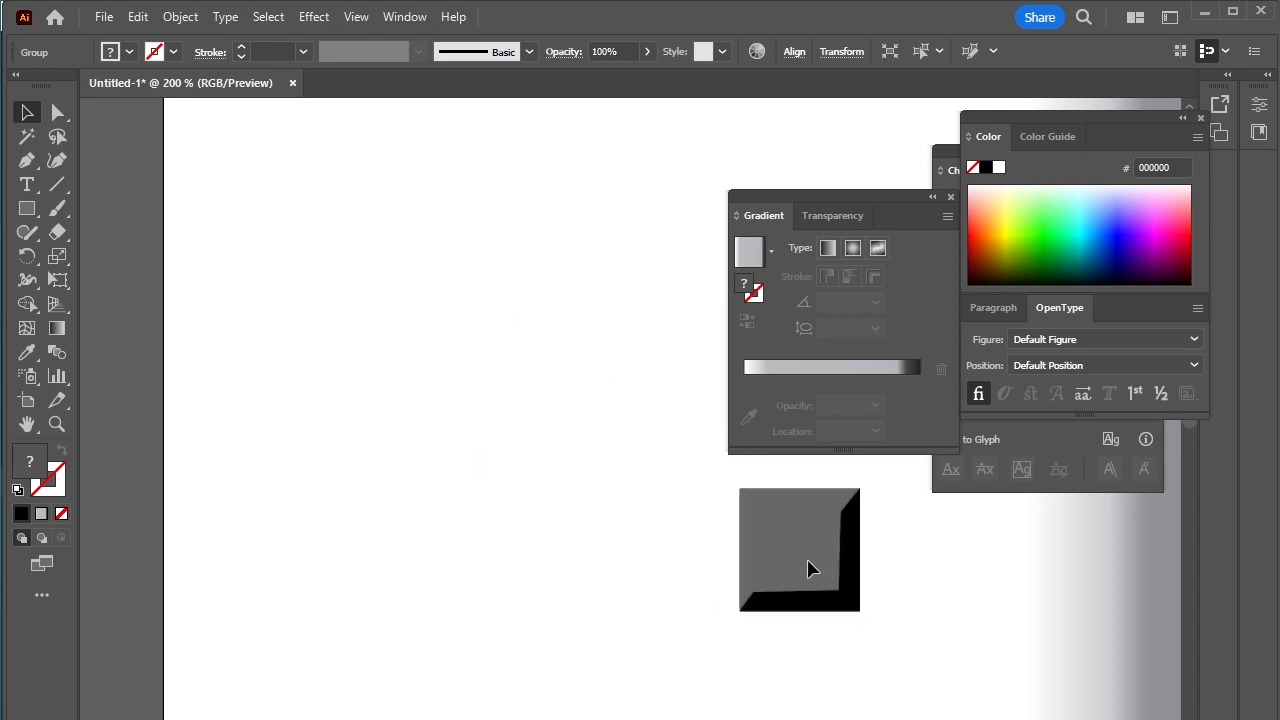
pyautogui.moveTo(1011, 568); pyautogui.dragTo(315, 291)
pyautogui.moveTo(110, 274); pyautogui.dragTo(580, 492)
pyautogui.scroll(-2, 580, 500)
pyautogui.scroll(-1, 590, 495)
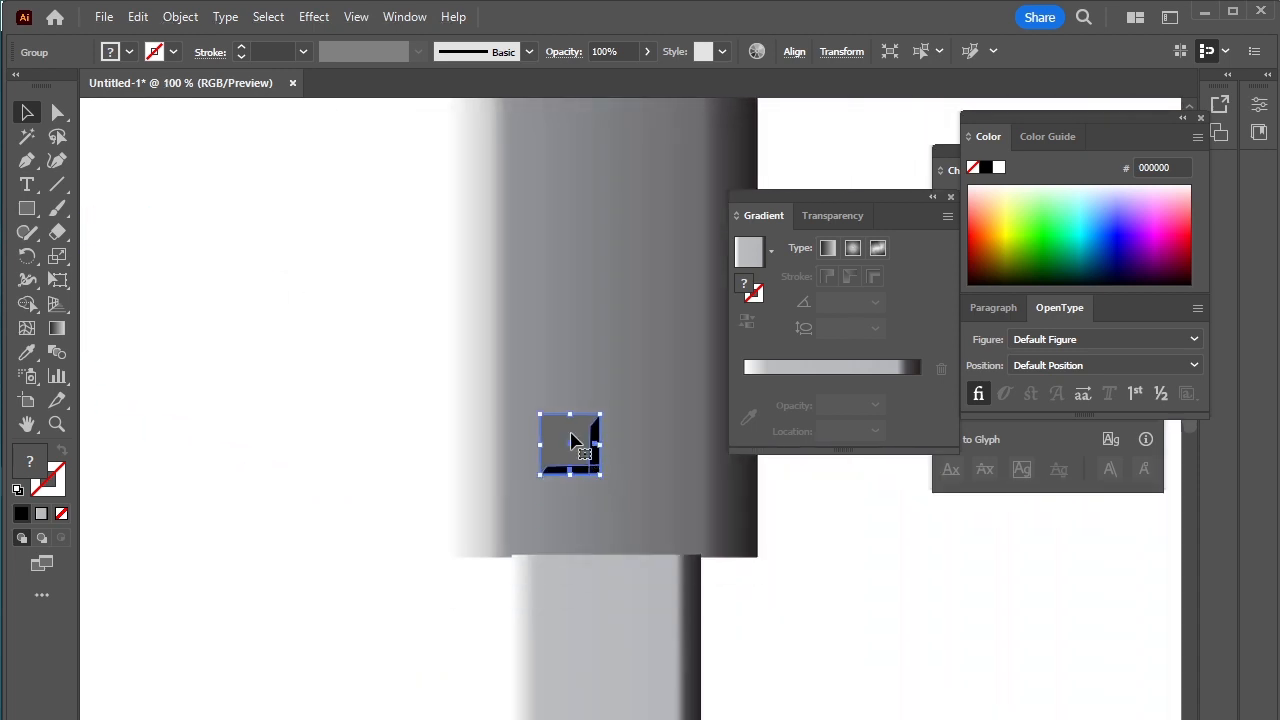
# Step: Place the beveled square on the connector and duplicate it into a two-by-two arrangement of contact holes
pyautogui.moveTo(575, 445); pyautogui.dragTo(591, 654)
pyautogui.scroll(-1, 608, 604)
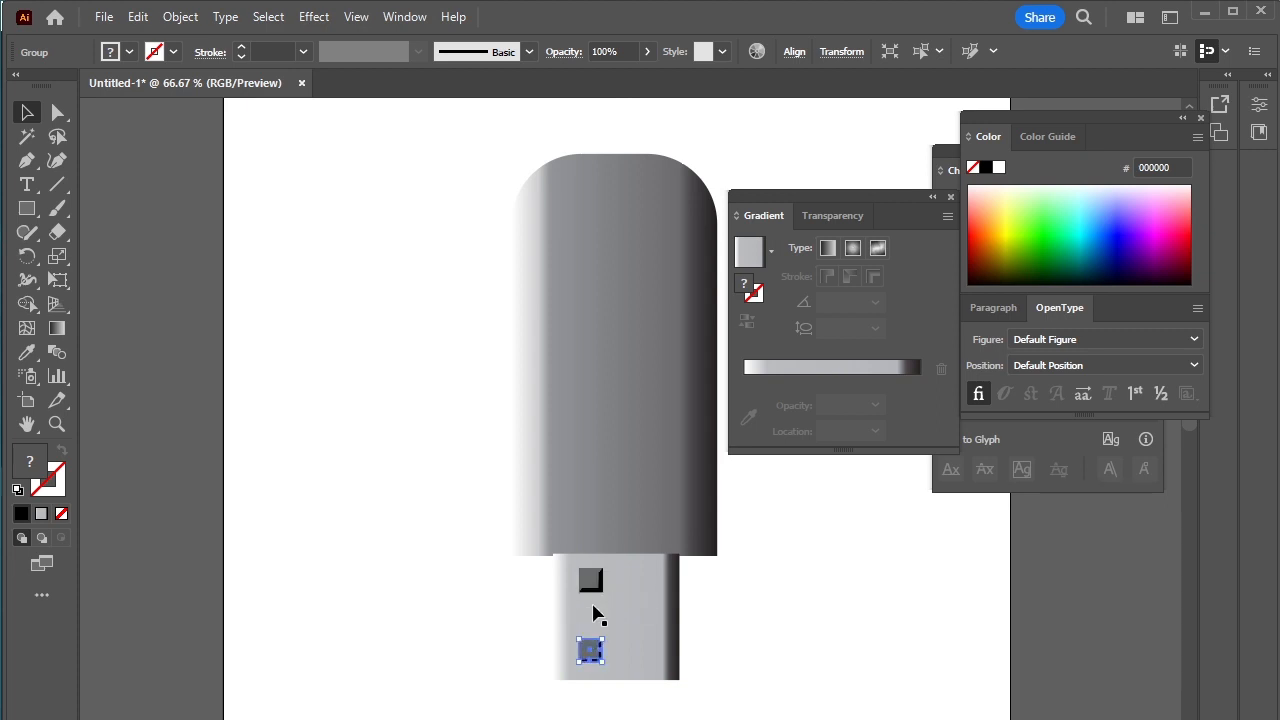
pyautogui.keyDown('shift'); pyautogui.click(590, 581); pyautogui.keyUp('shift')
pyautogui.moveTo(591, 584); pyautogui.dragTo(651, 587)
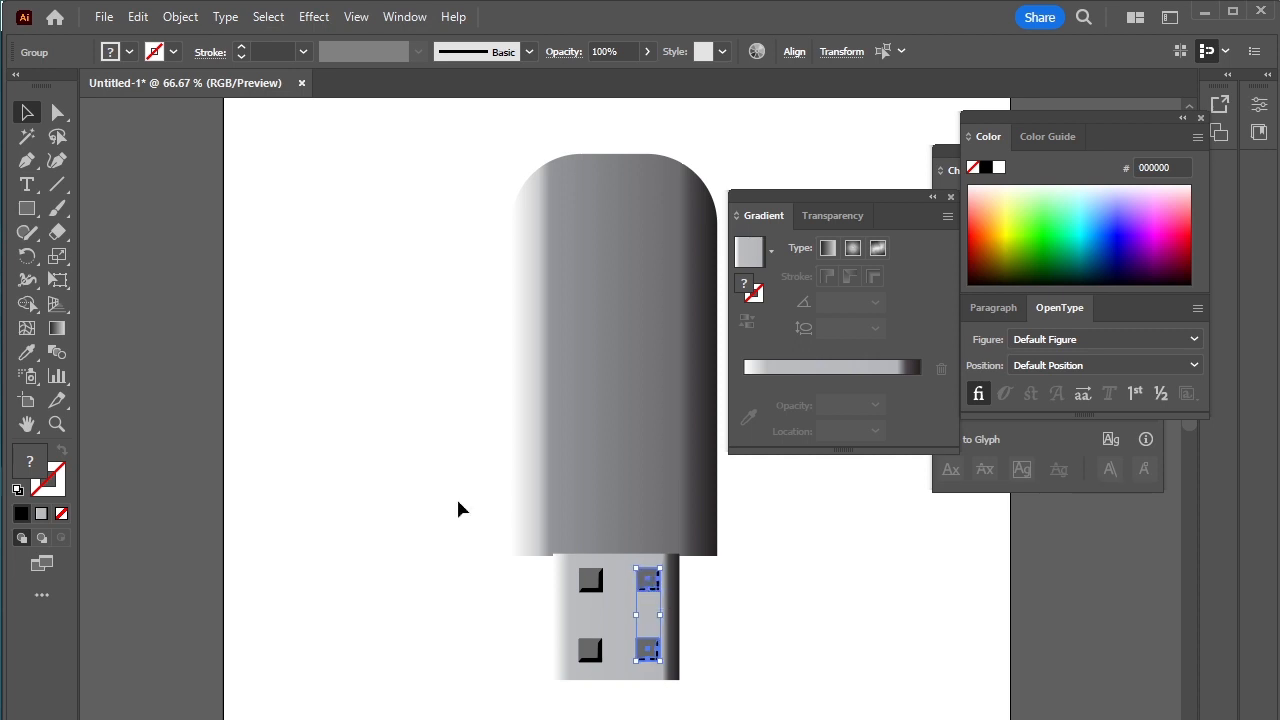
# Step: Draw a stepped seam down the connector's middle with two small rectangular notches, using a black stroke and no fill
pyautogui.click(27, 160)
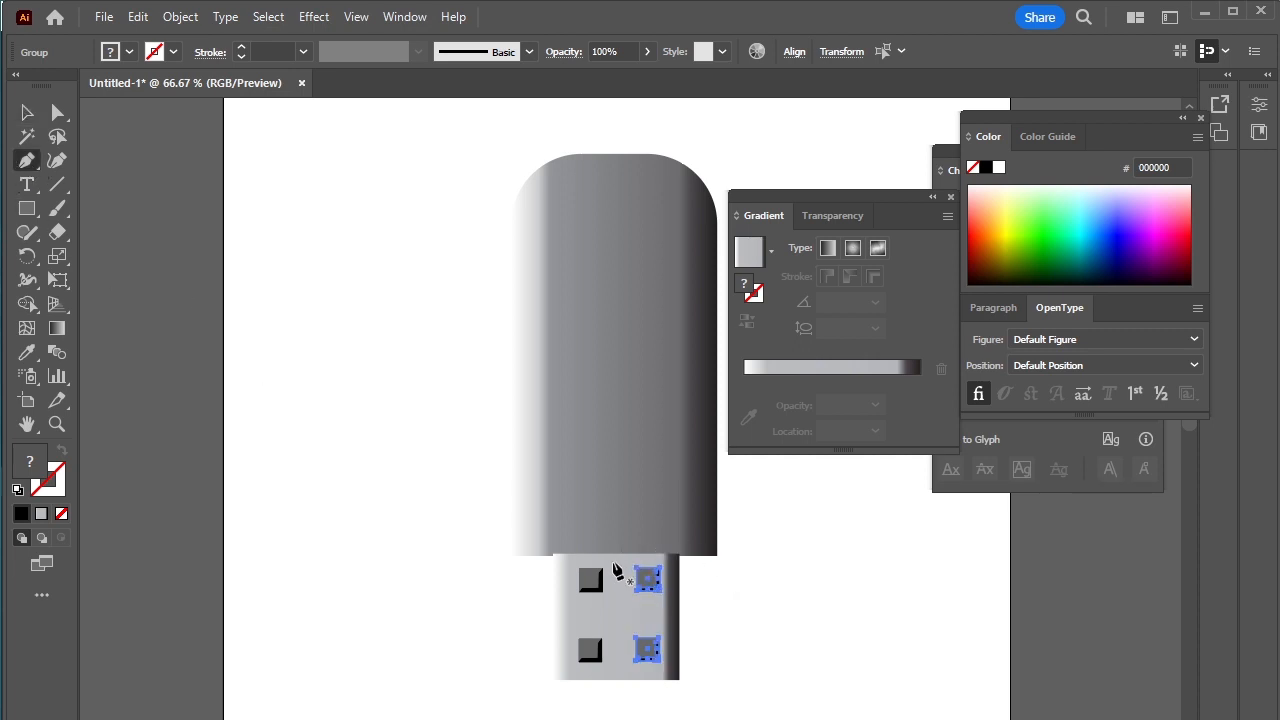
pyautogui.click(617, 555)
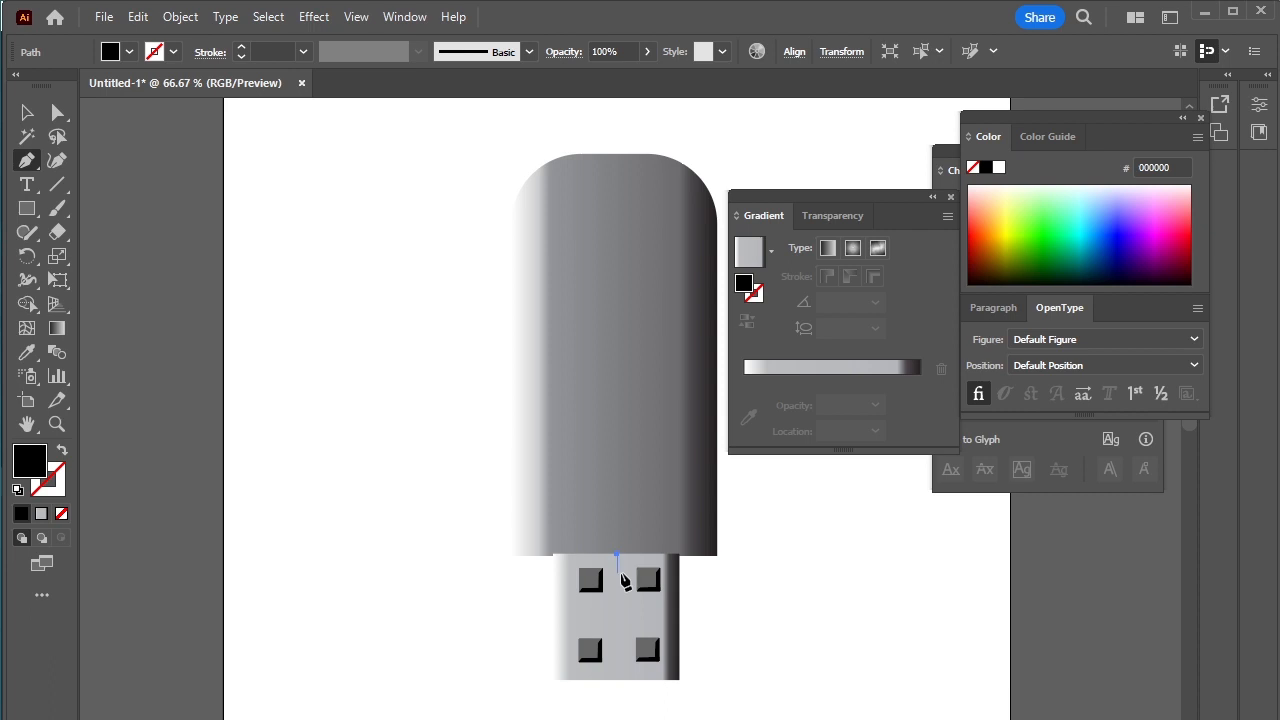
pyautogui.click(617, 576)
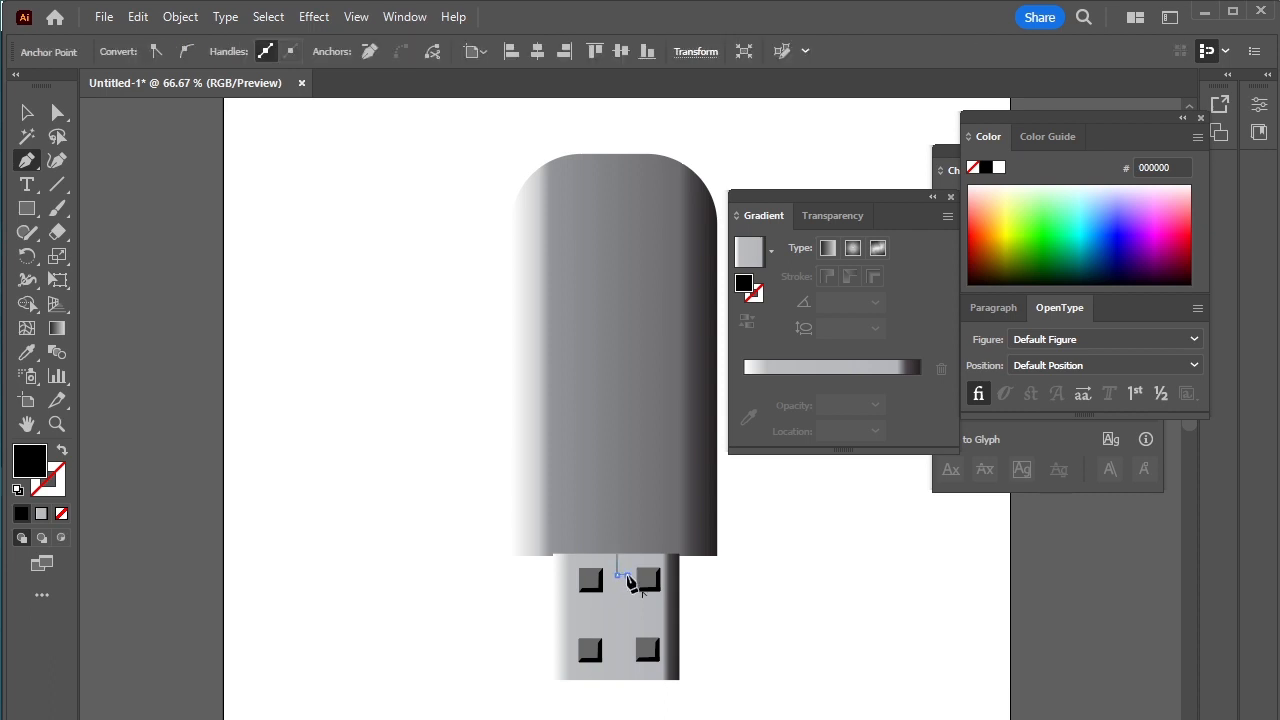
pyautogui.click(626, 594)
pyautogui.click(617, 595)
pyautogui.click(618, 642)
pyautogui.click(628, 641)
pyautogui.click(617, 662)
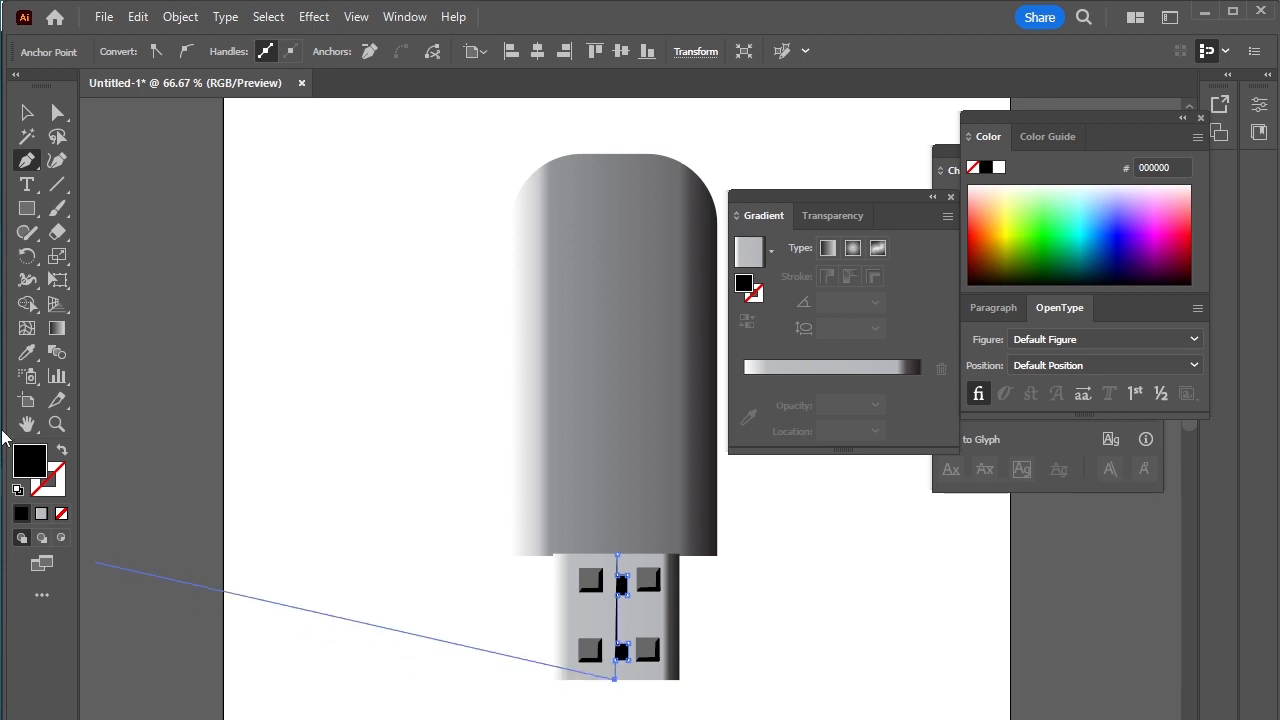
pyautogui.click(62, 455)
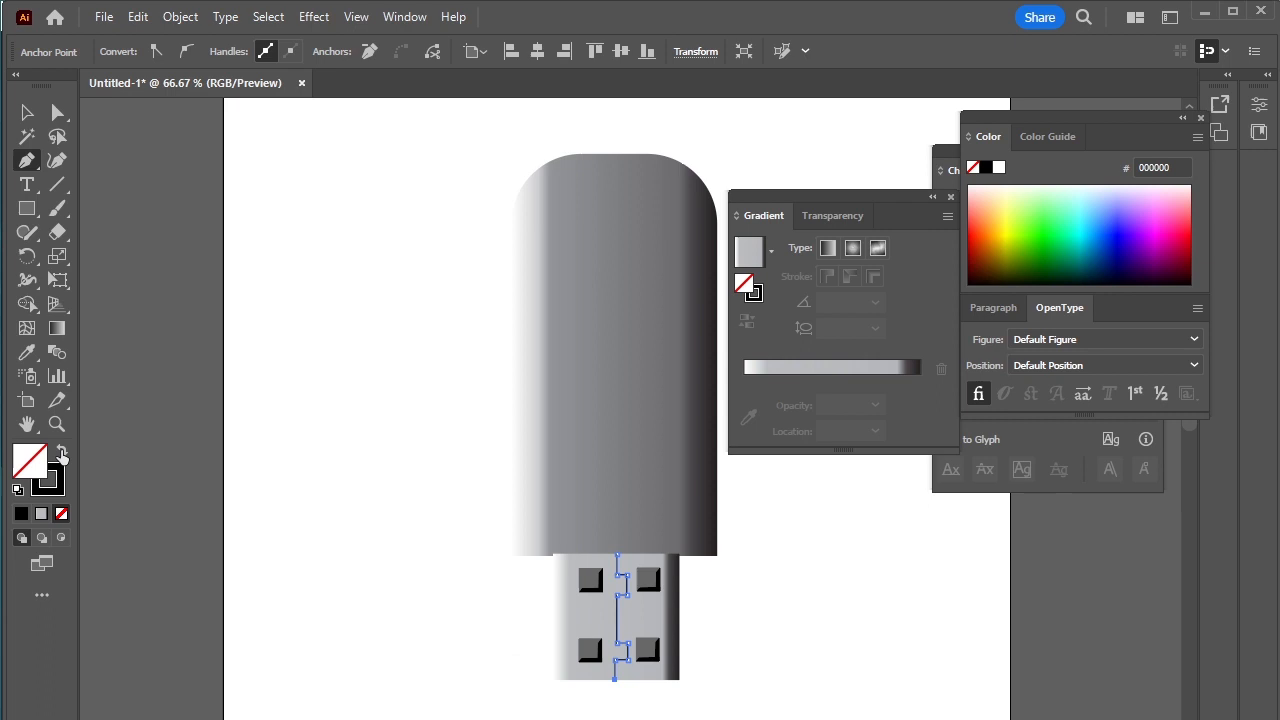
pyautogui.click(26, 110)
pyautogui.click(311, 429)
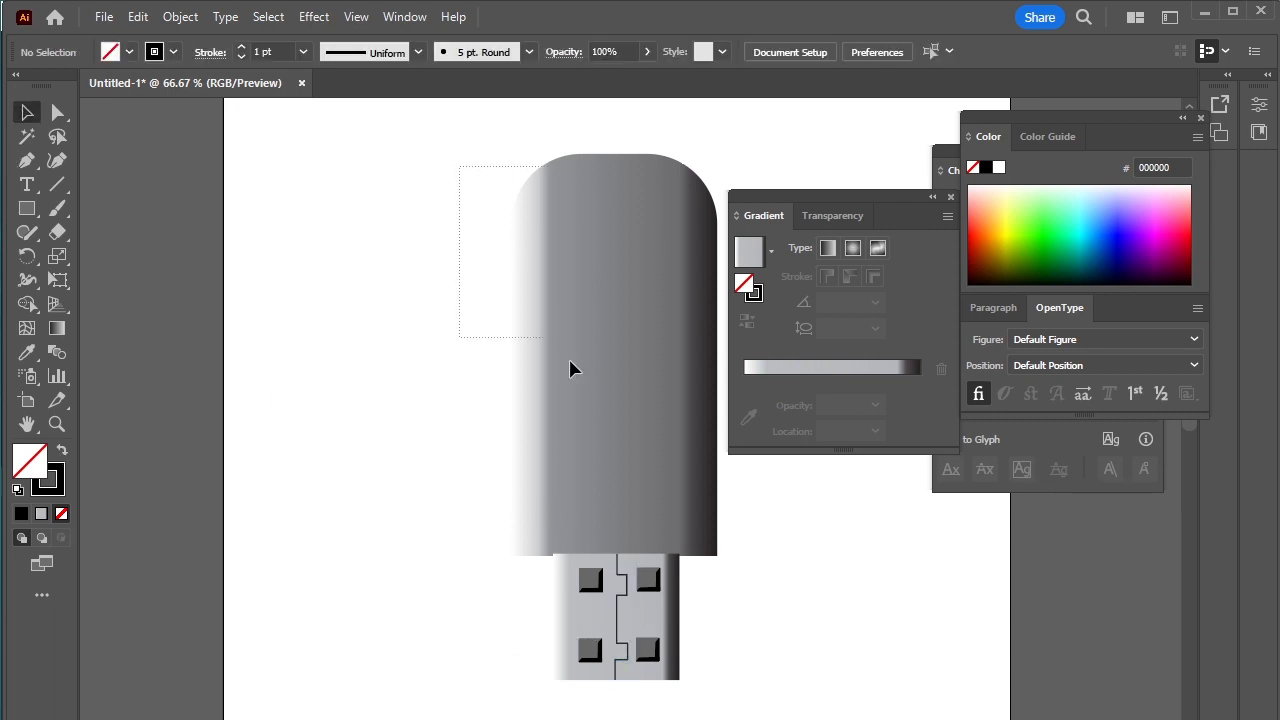
# Step: Group and rotate the whole USB drive so the connector points diagonally up to the right, and move the Gradient panel off the artwork
pyautogui.moveTo(570, 370); pyautogui.dragTo(705, 689)
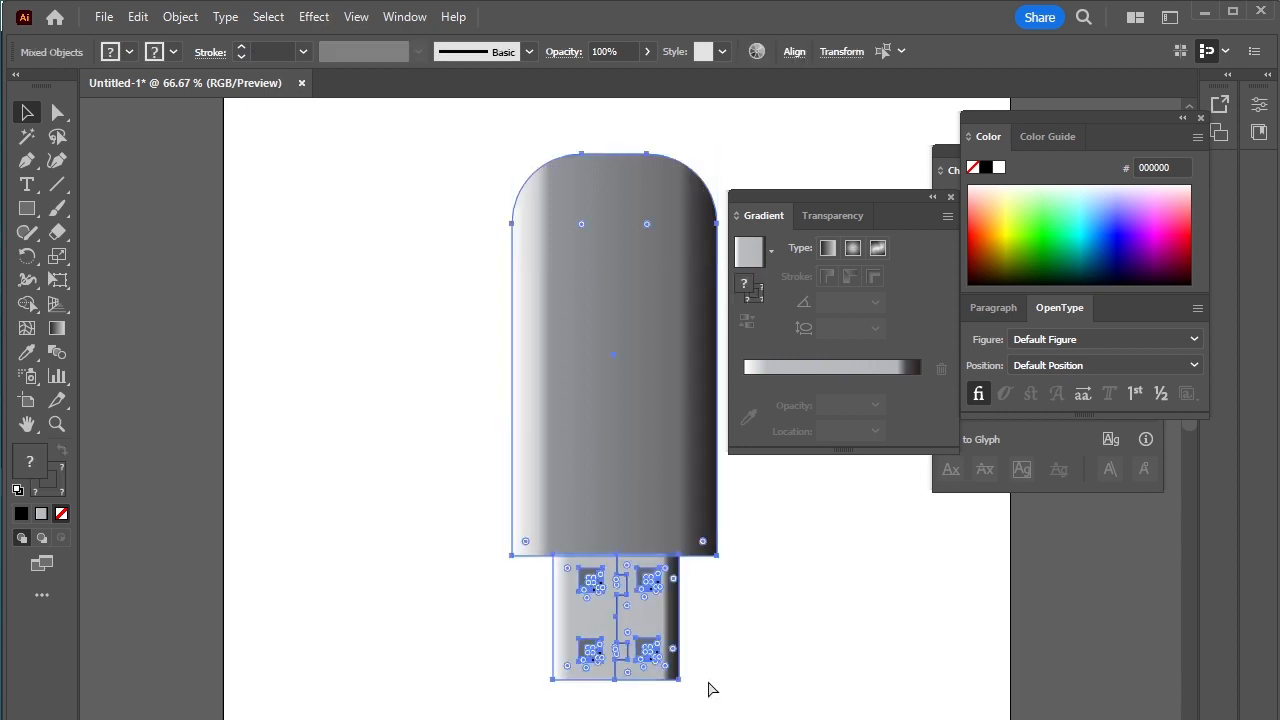
pyautogui.hotkey('ctrl', 'g')
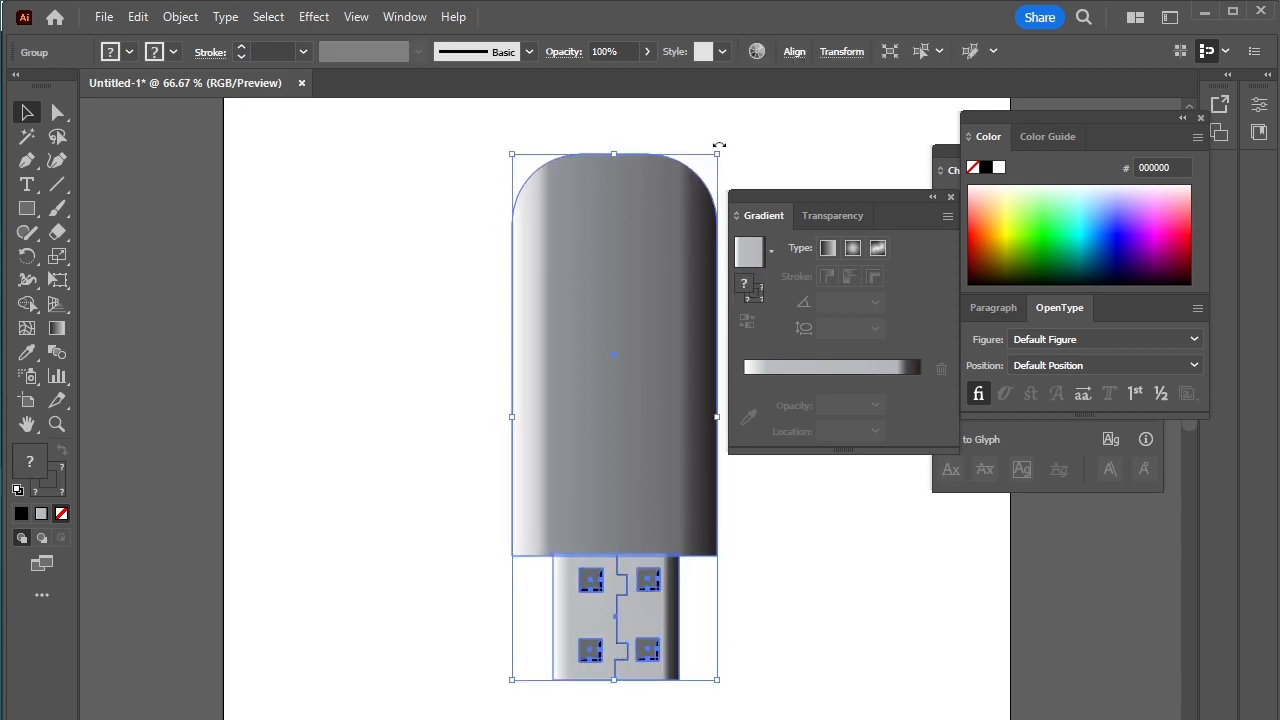
pyautogui.moveTo(719, 146); pyautogui.dragTo(405, 565)
pyautogui.moveTo(893, 196); pyautogui.dragTo(1060, 307)
pyautogui.click(870, 366)
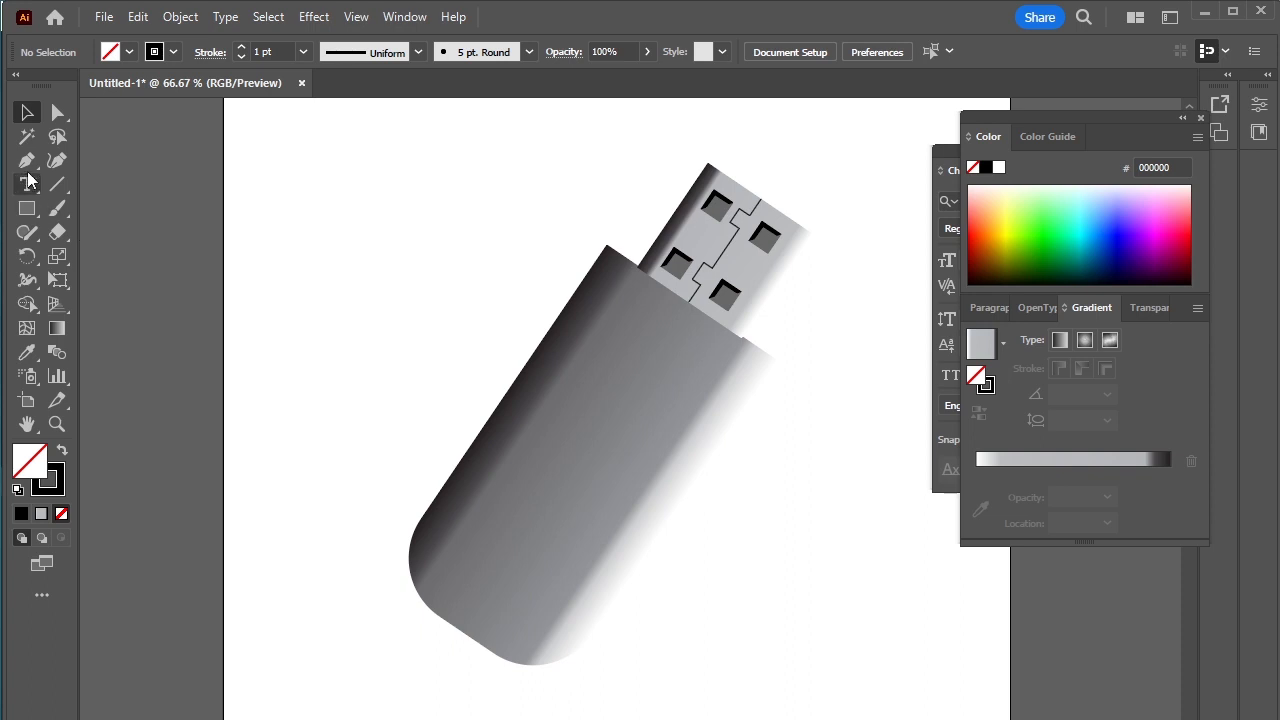
# Step: Draw a small circle near the rounded end of the drive body with a white fill and no stroke
pyautogui.click(27, 208)
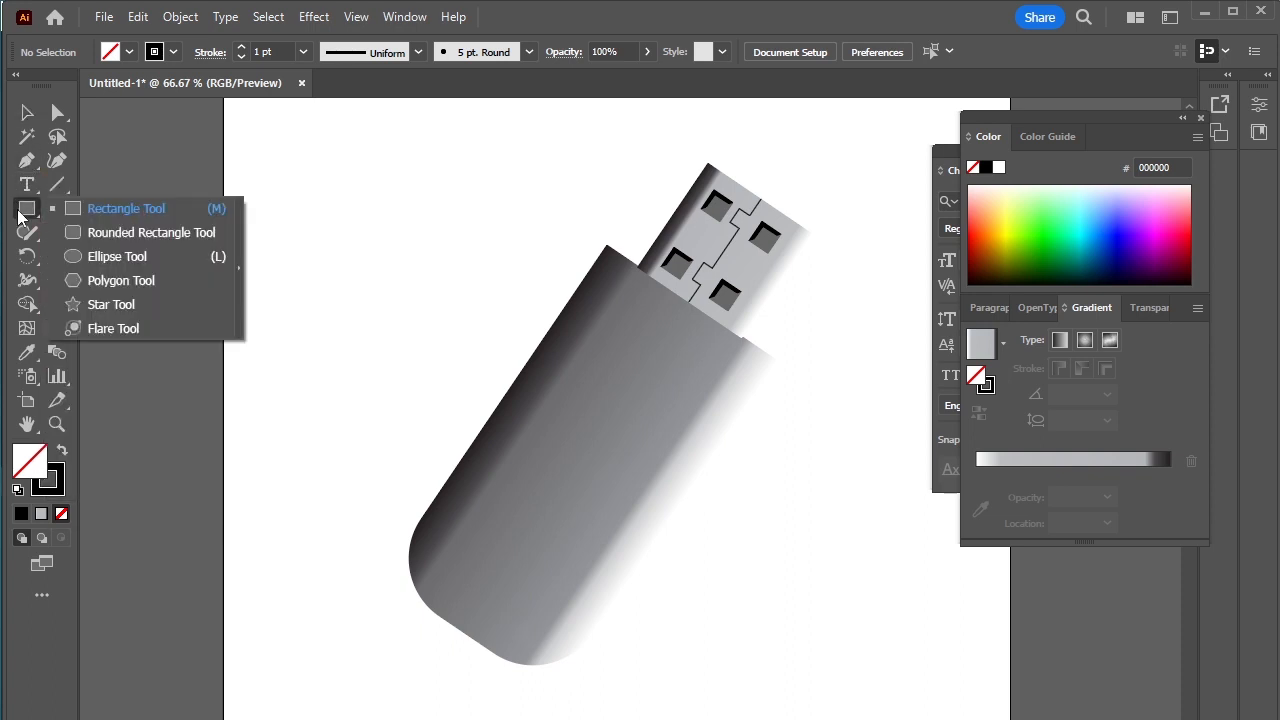
pyautogui.click(117, 257)
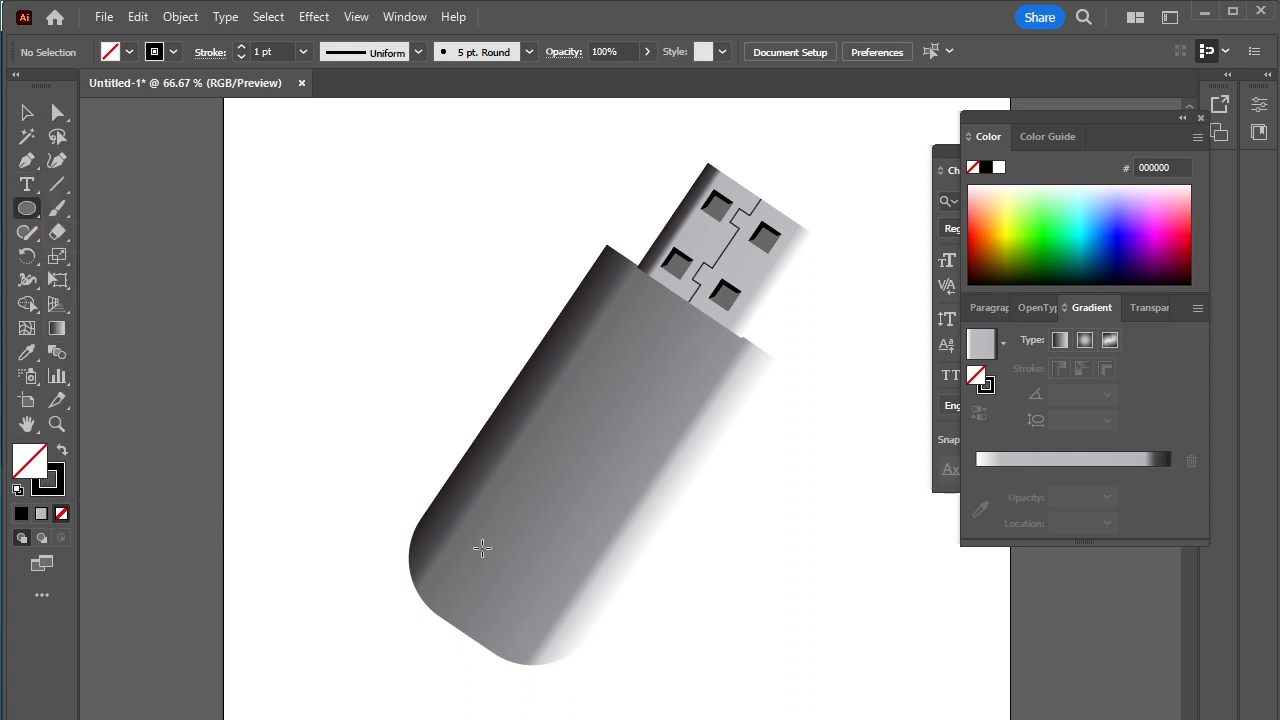
pyautogui.moveTo(482, 548); pyautogui.dragTo(498, 591)
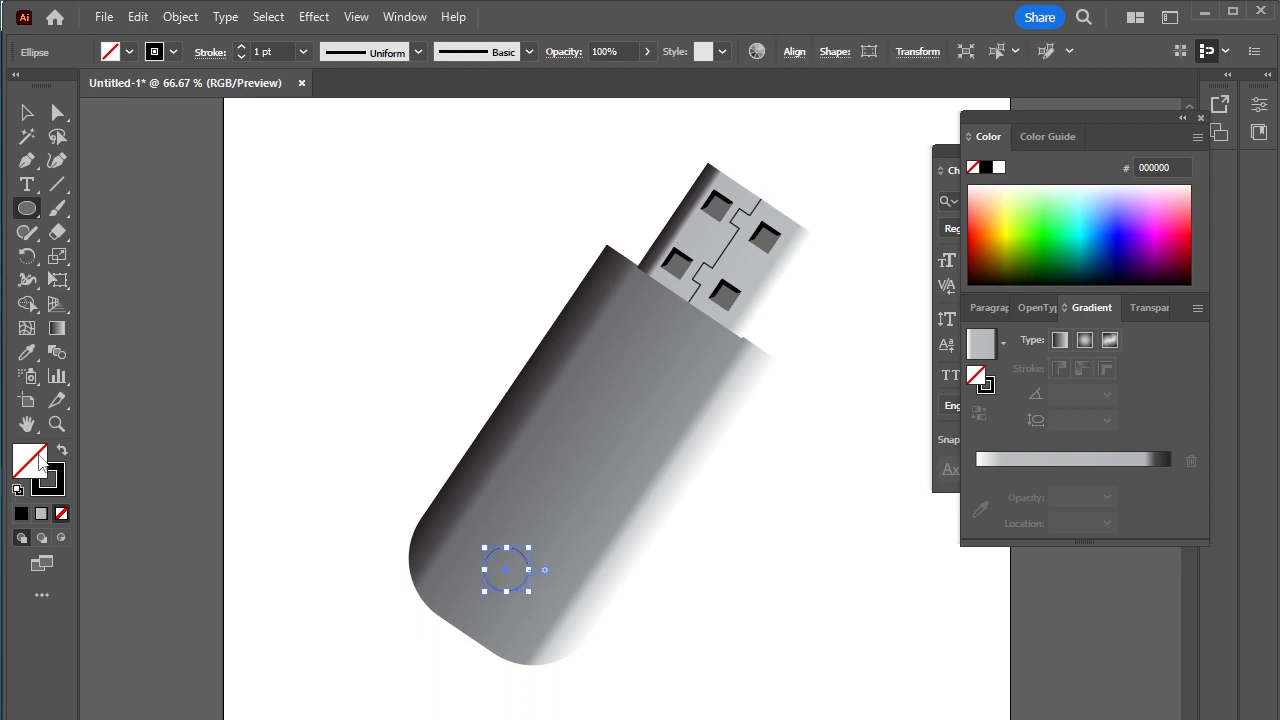
pyautogui.click(62, 453)
pyautogui.click(18, 490)
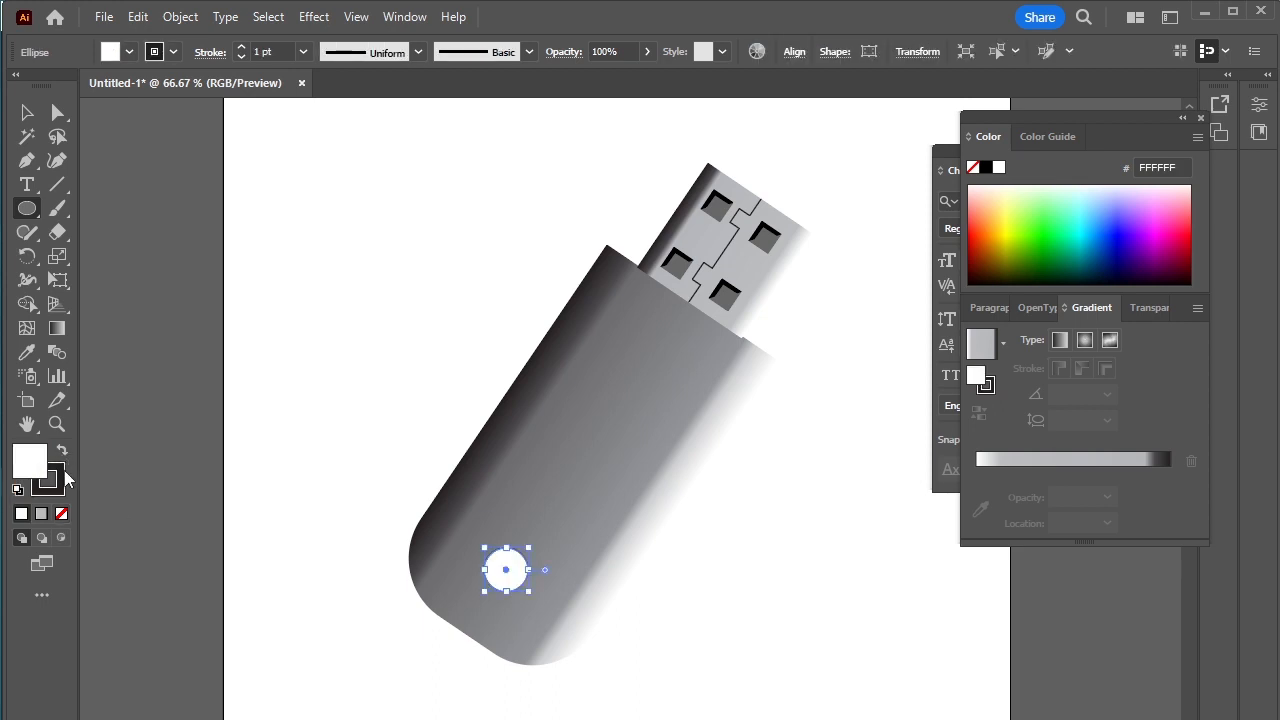
pyautogui.click(62, 453)
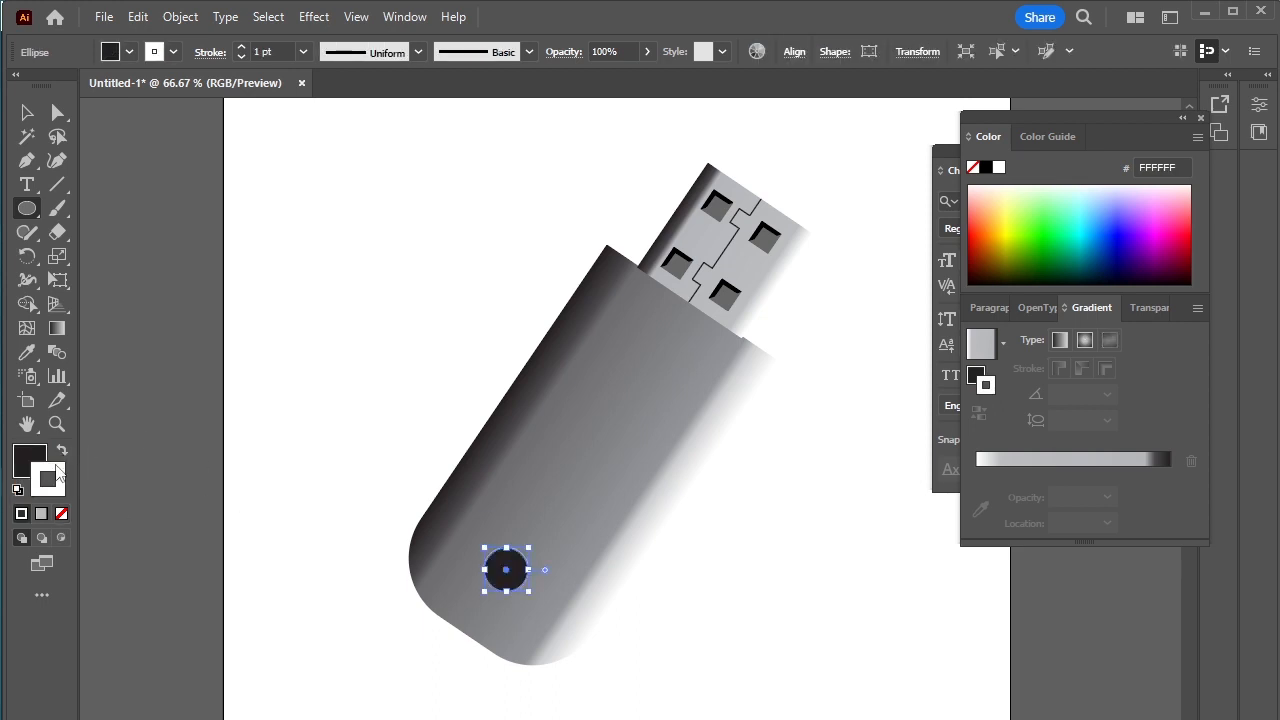
pyautogui.click(61, 513)
pyautogui.click(62, 453)
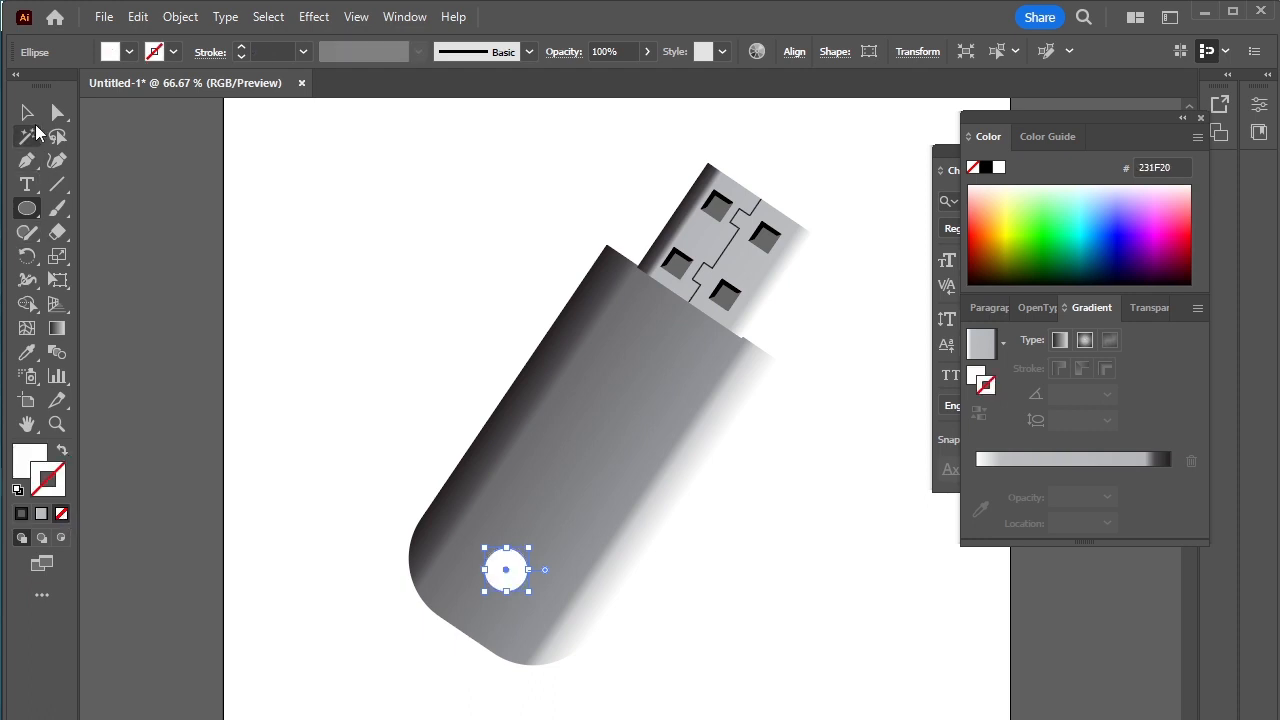
# Step: Draw a straight line from the circle's center along the body toward the connector, with a white stroke and no fill
pyautogui.click(27, 160)
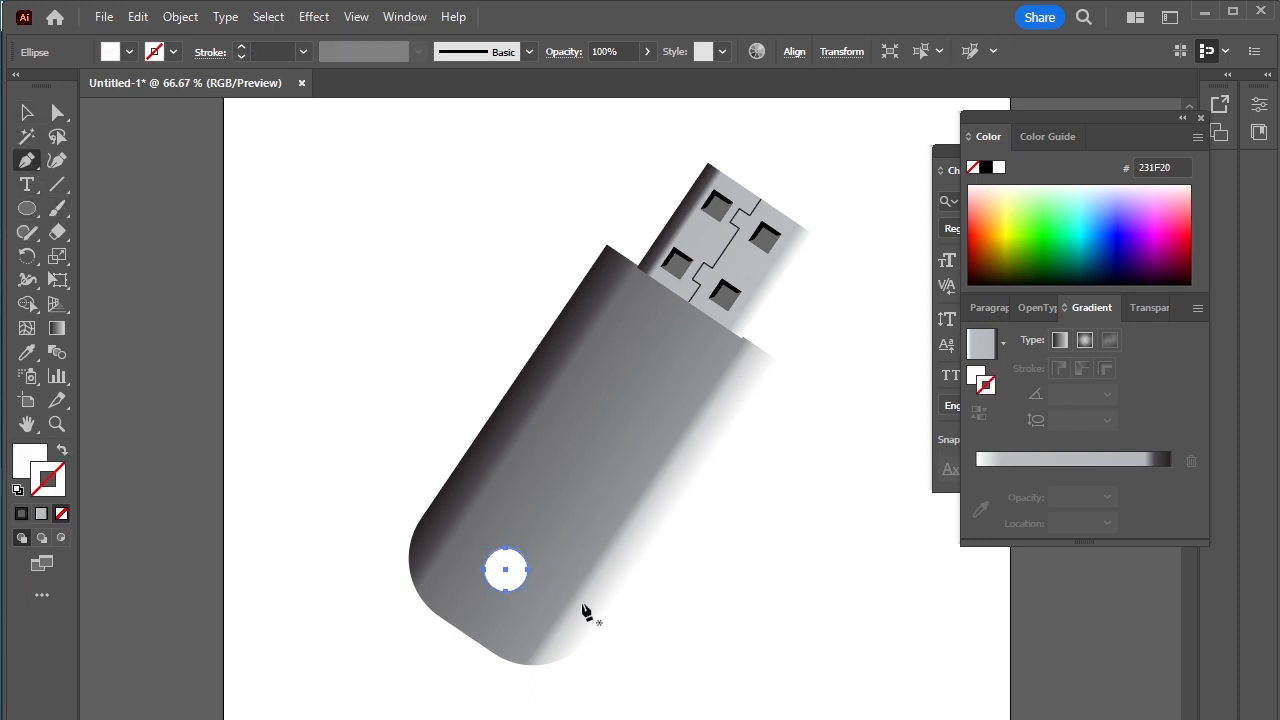
pyautogui.click(506, 569)
pyautogui.click(626, 403)
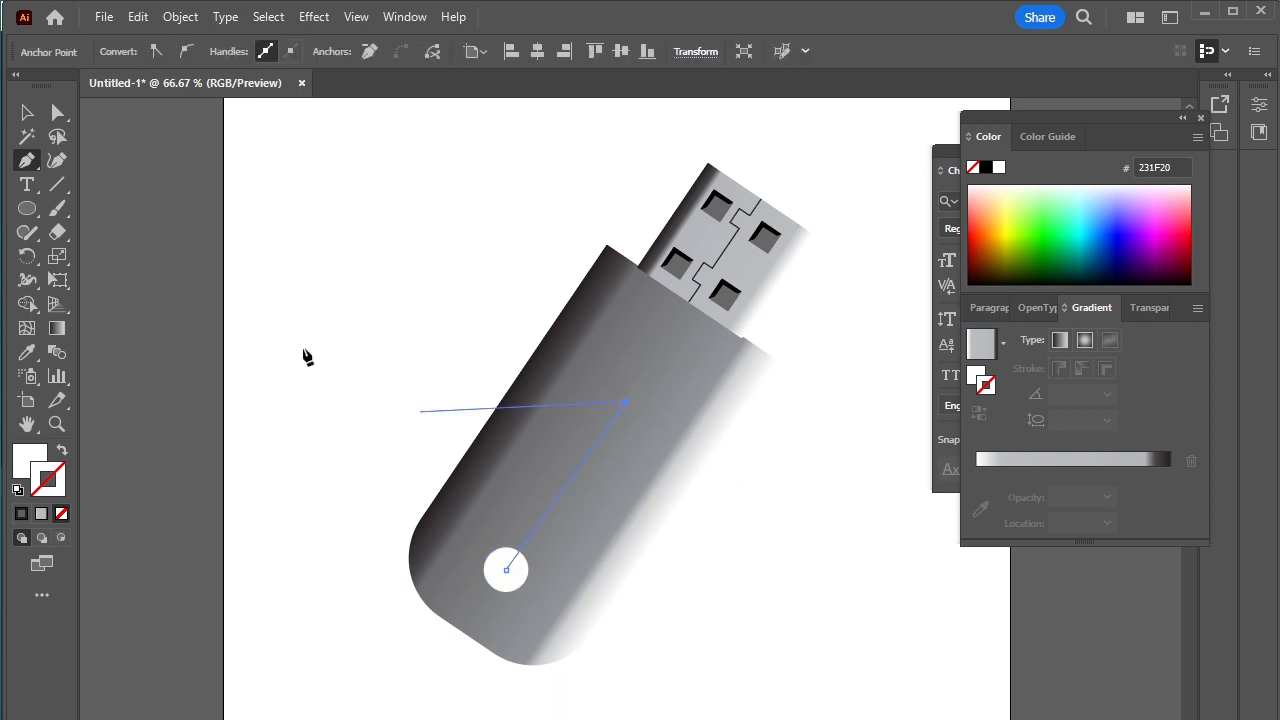
pyautogui.press('v')
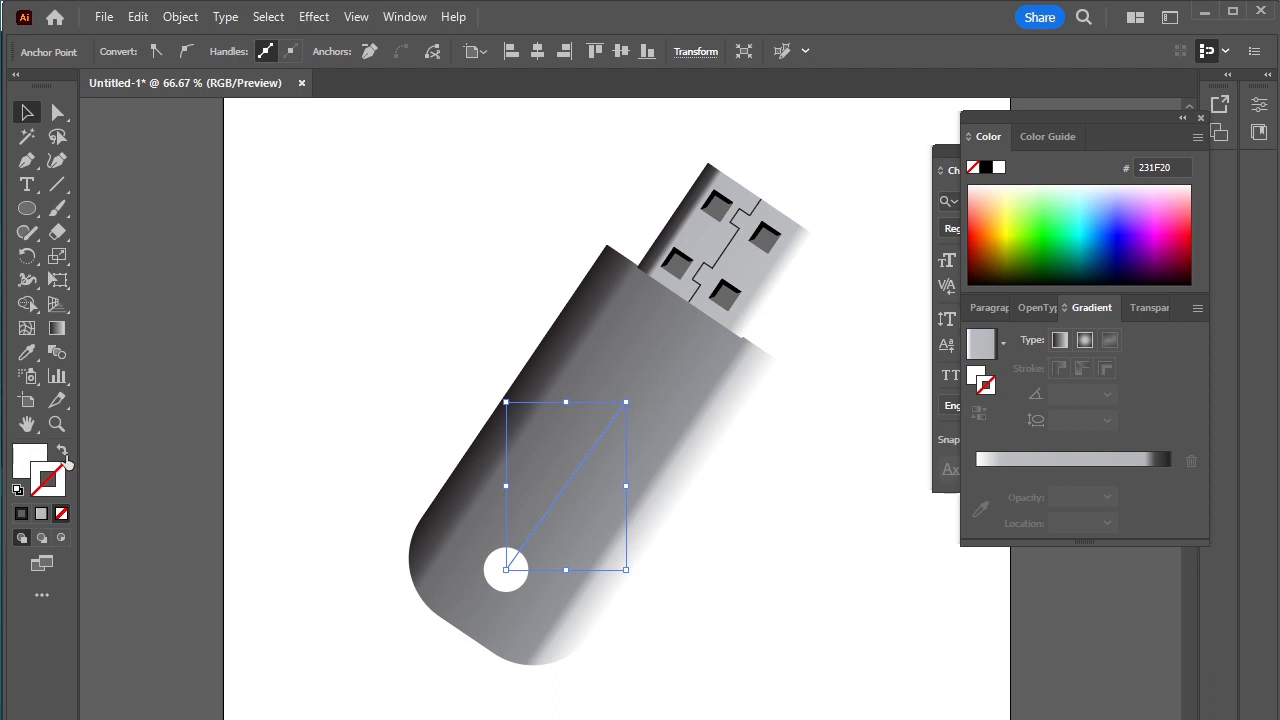
pyautogui.click(62, 452)
pyautogui.click(364, 266)
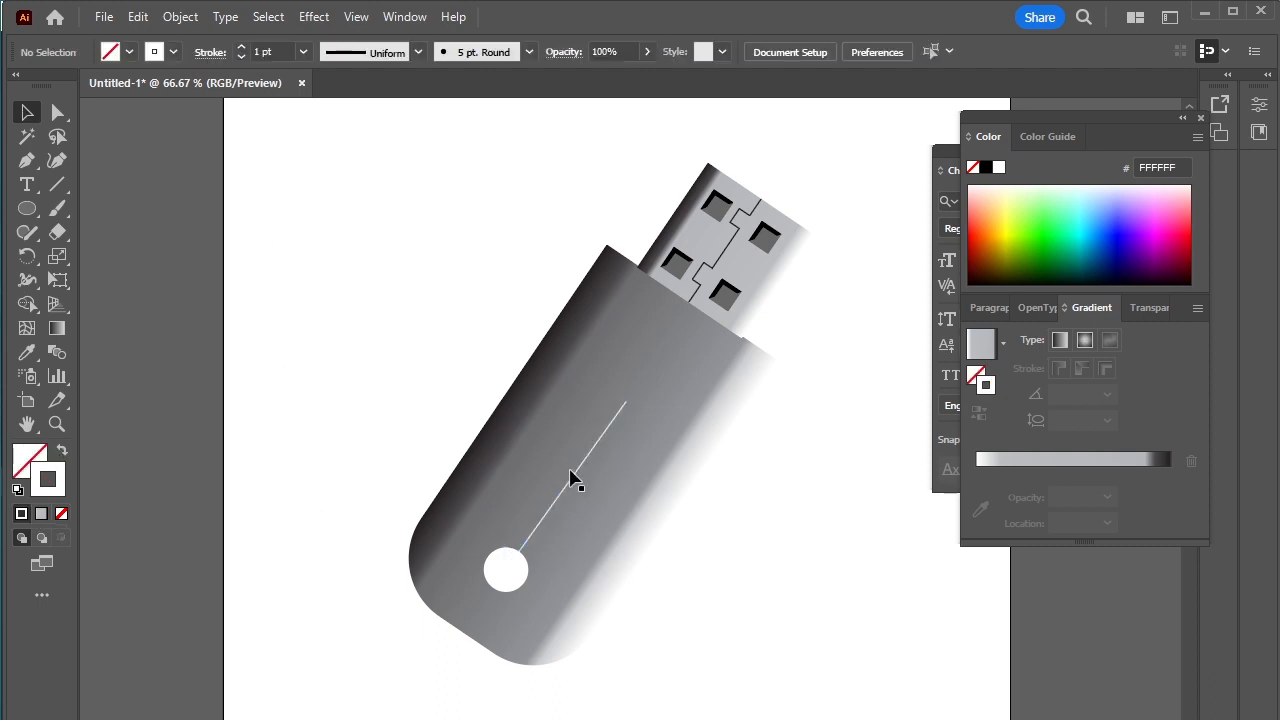
# Step: Set the white line's stroke weight to 10 pt
pyautogui.click(571, 480)
pyautogui.click(242, 47)
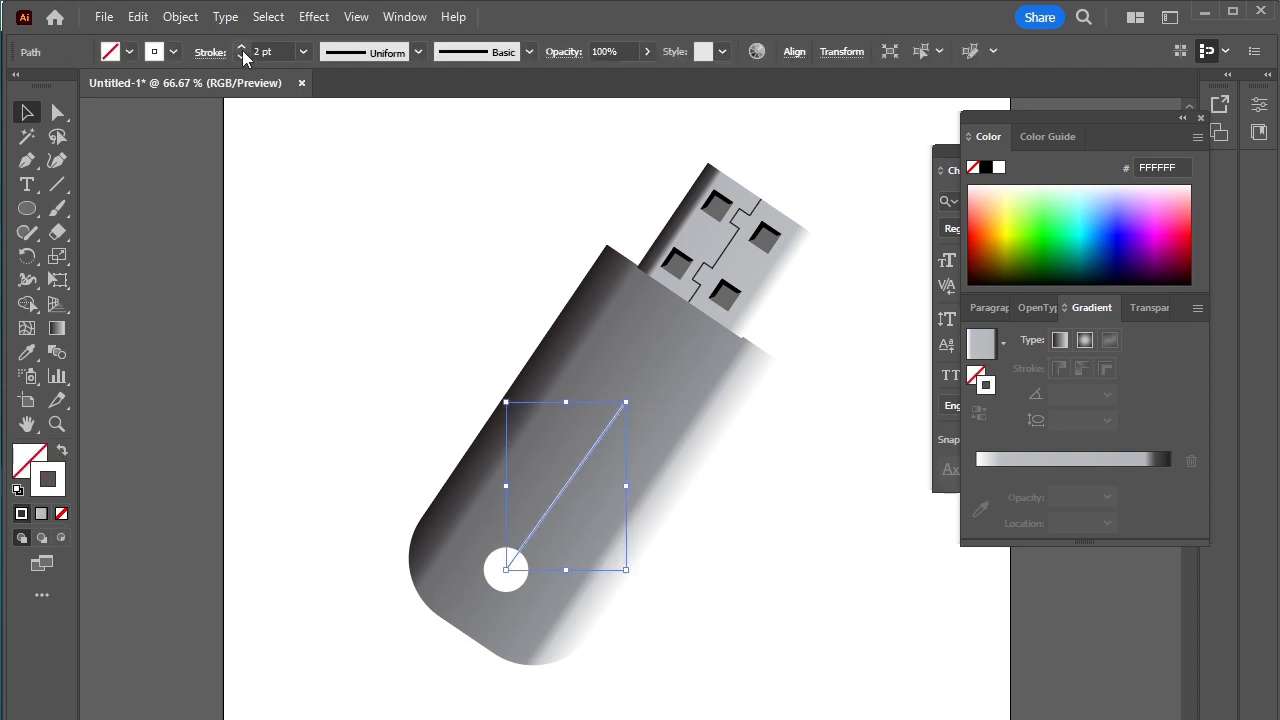
pyautogui.click(242, 47)
pyautogui.click(242, 47)
pyautogui.click(242, 47)
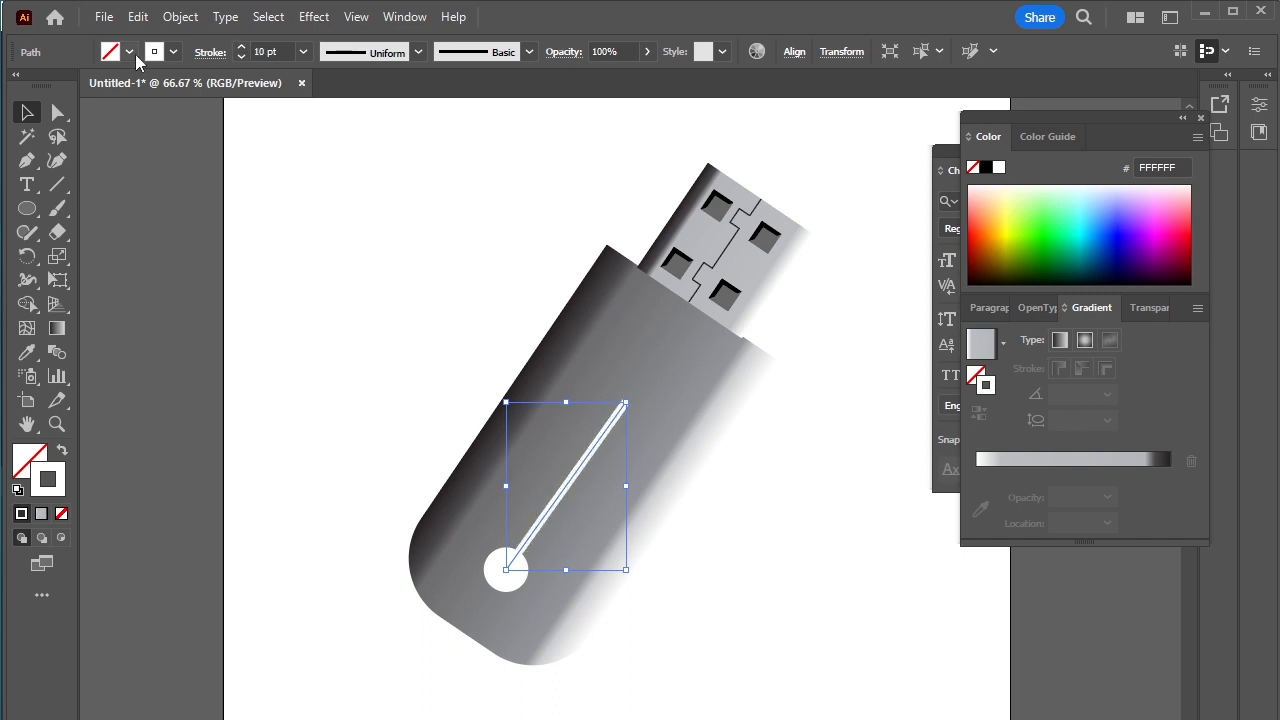
# Step: Add the open Arrow 11 arrowhead to the connector-side end of the white line, and deselect the line
pyautogui.click(210, 52)
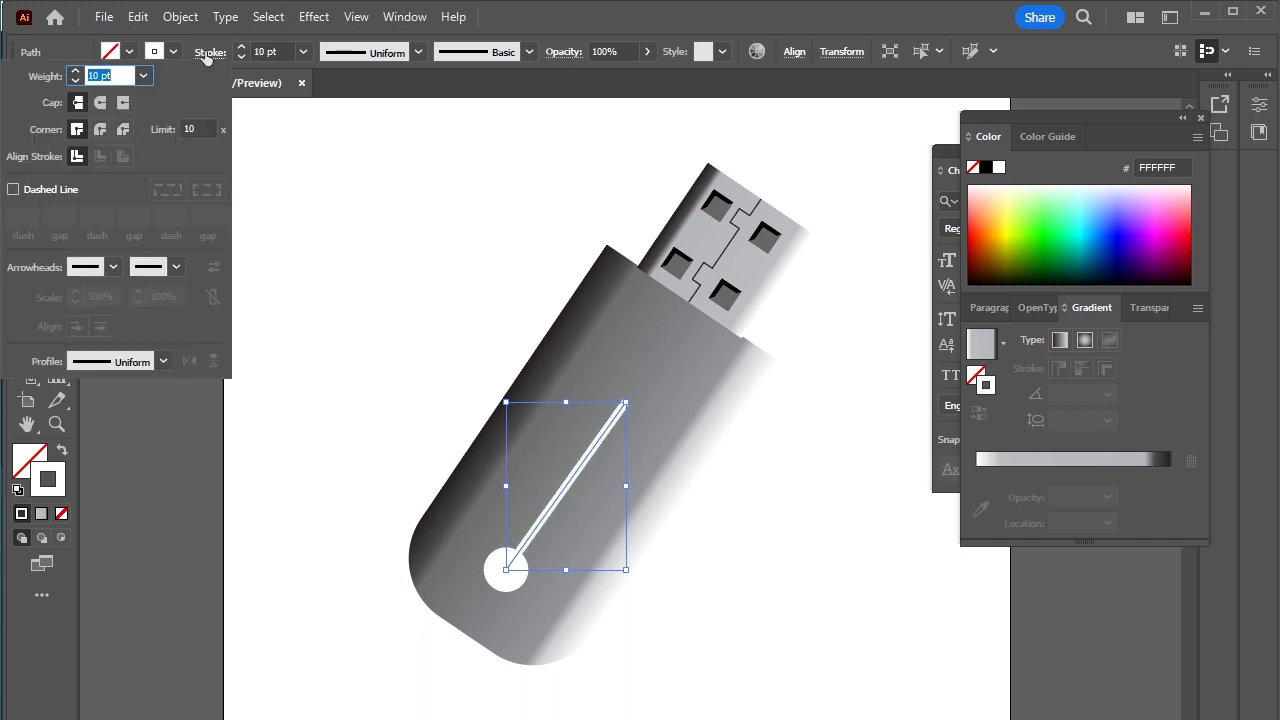
pyautogui.click(171, 267)
pyautogui.click(117, 336)
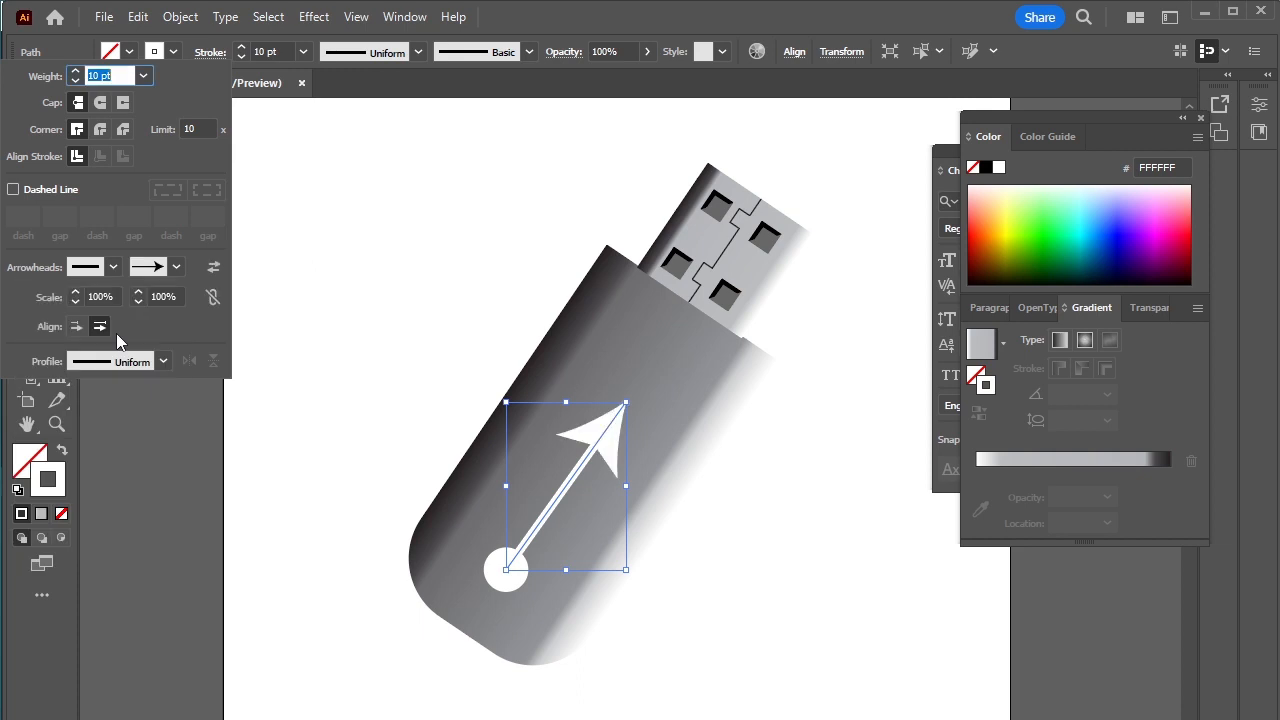
pyautogui.click(177, 267)
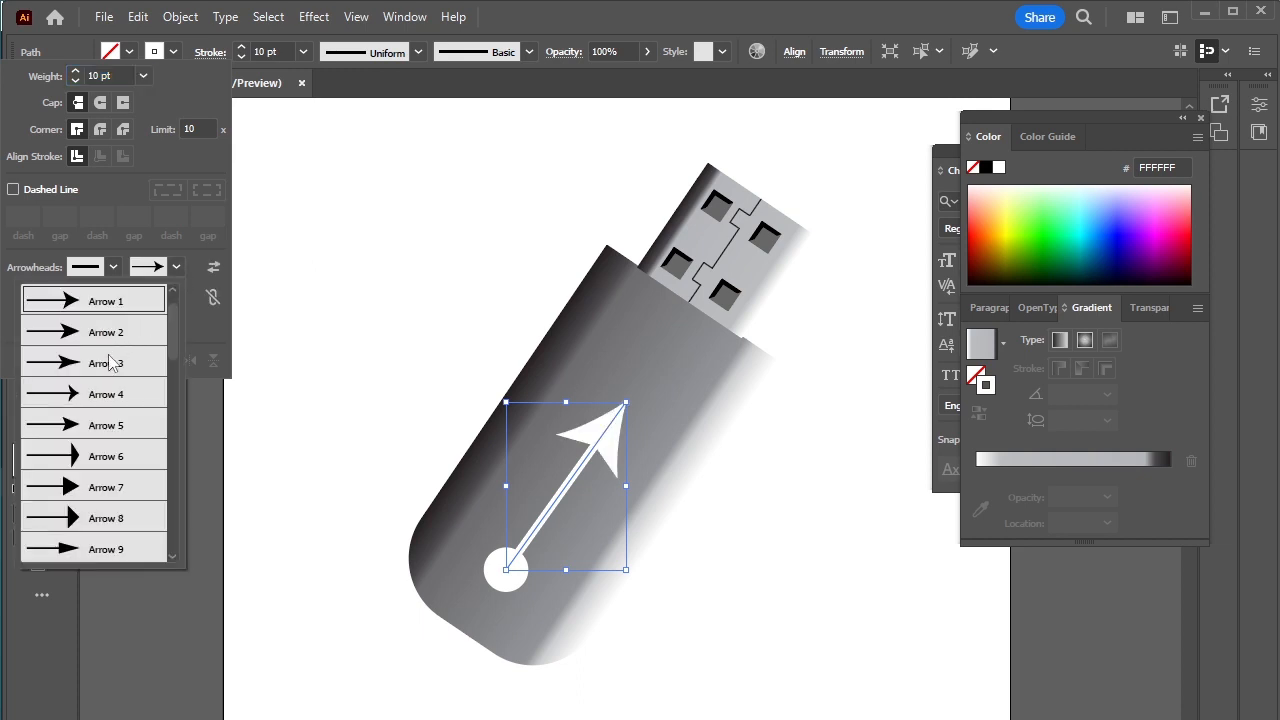
pyautogui.click(112, 363)
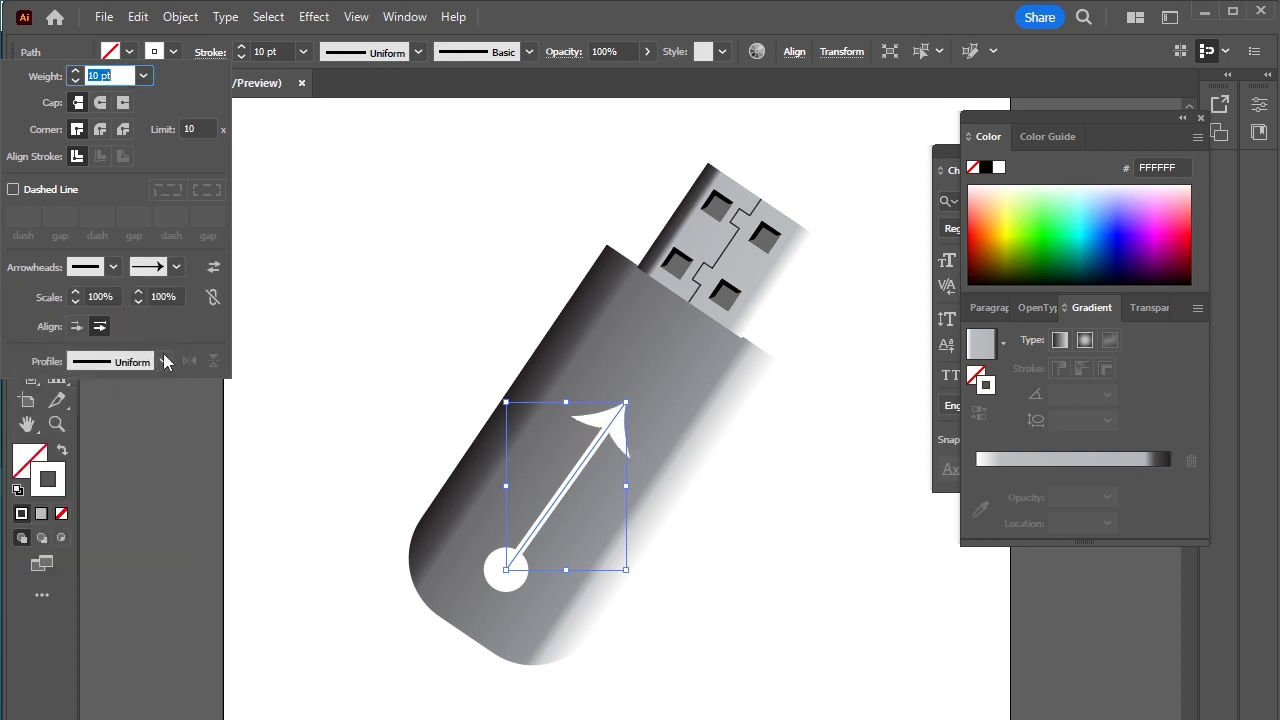
pyautogui.click(176, 267)
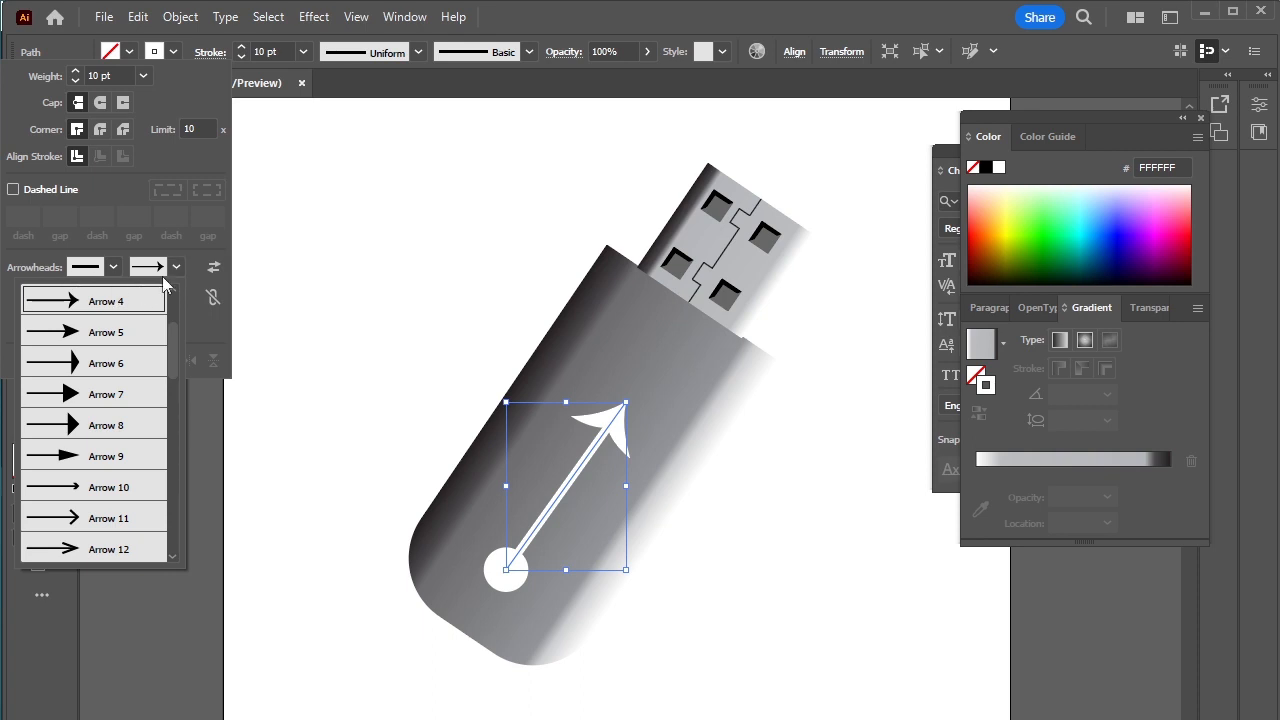
pyautogui.click(98, 516)
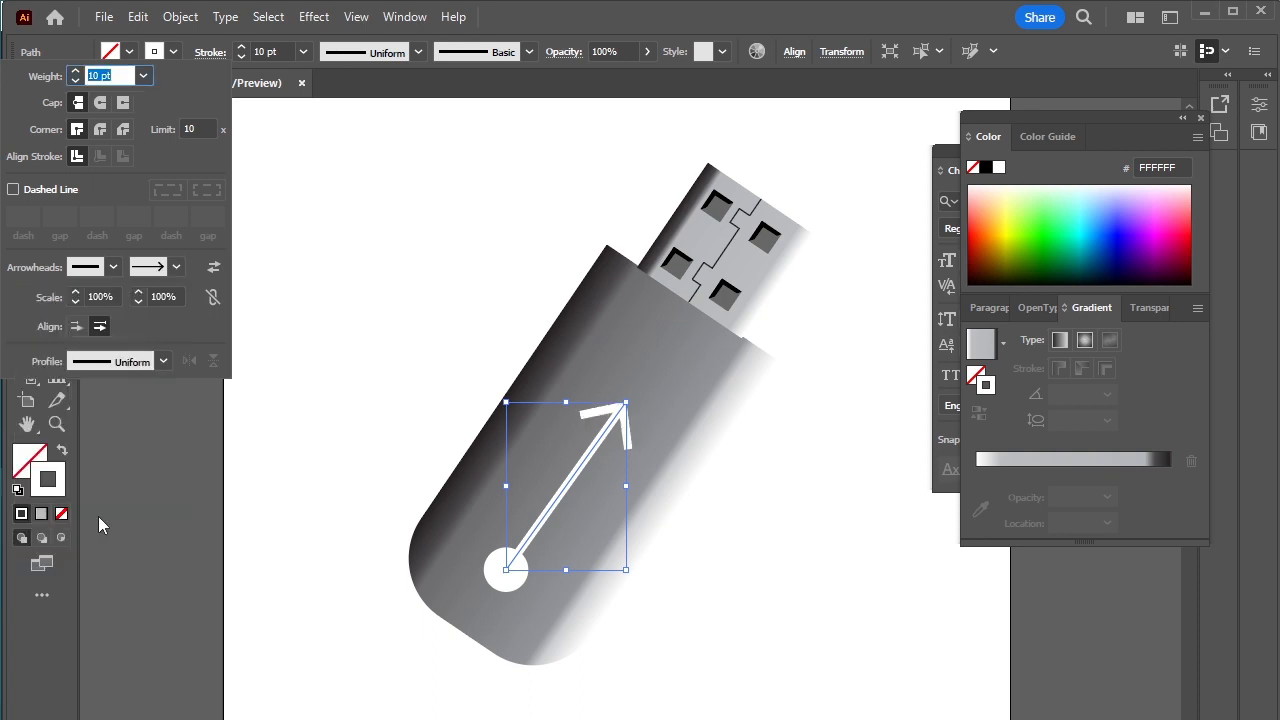
pyautogui.click(371, 409)
pyautogui.click(371, 409)
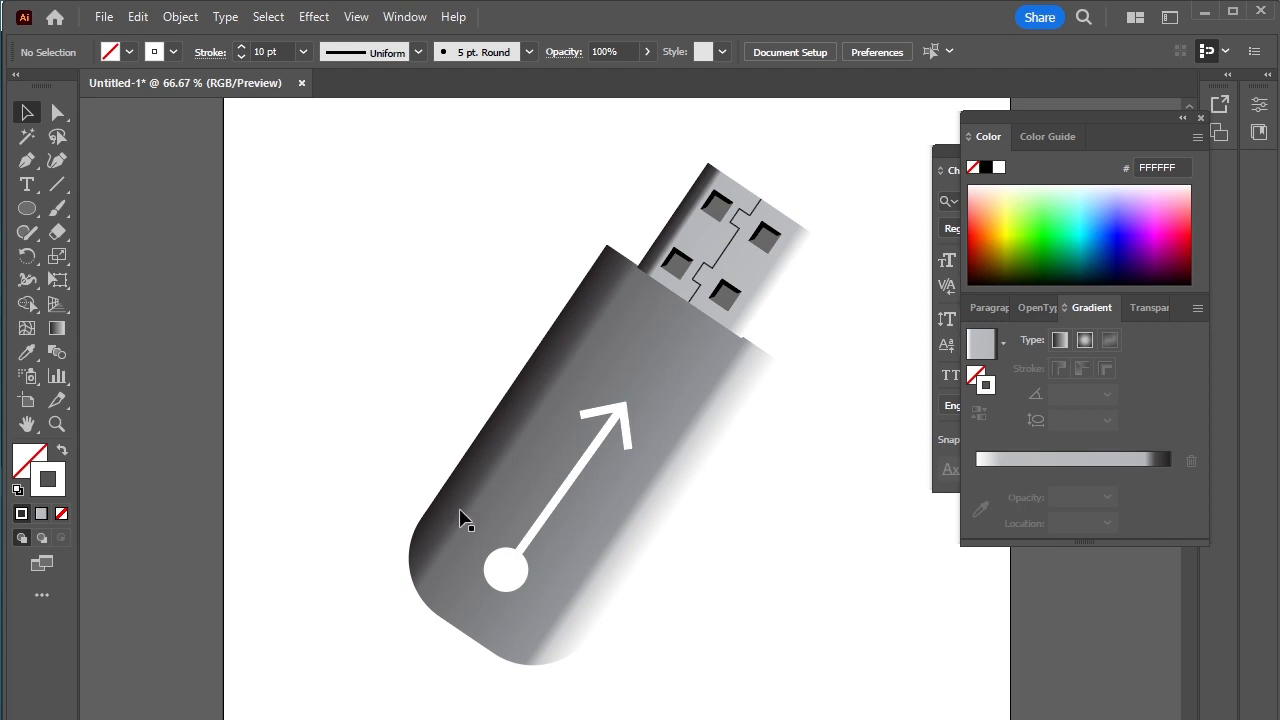
# Step: Draw an angled two-segment white branch with the Pen tool, from the middle of the arrow line out to its right side
pyautogui.click(27, 160)
pyautogui.moveTo(564, 493); pyautogui.dragTo(601, 495)
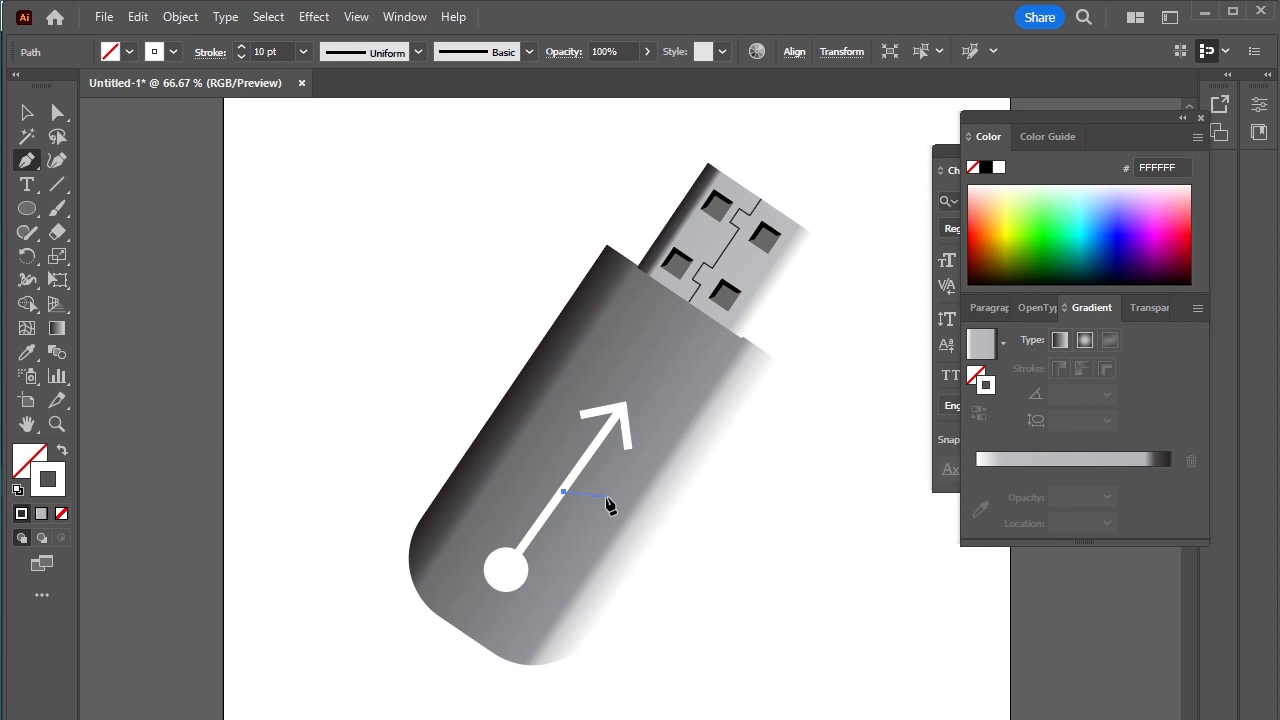
pyautogui.click(603, 497)
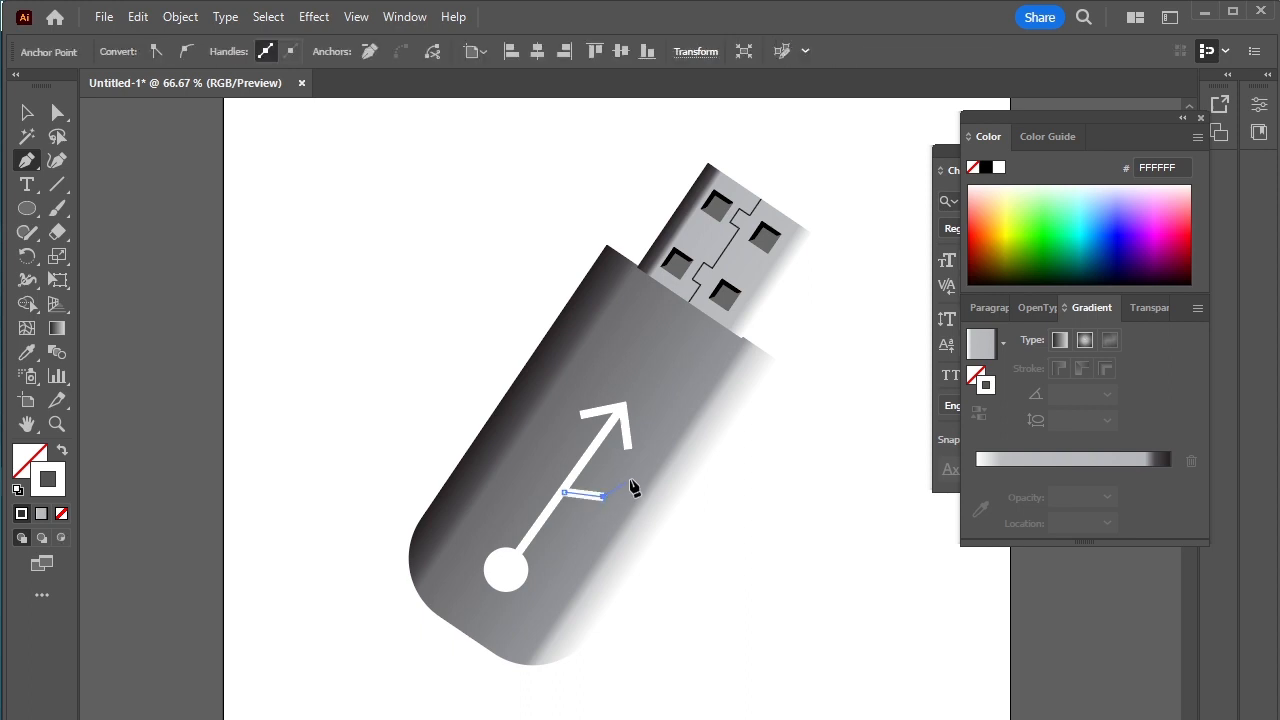
pyautogui.click(622, 481)
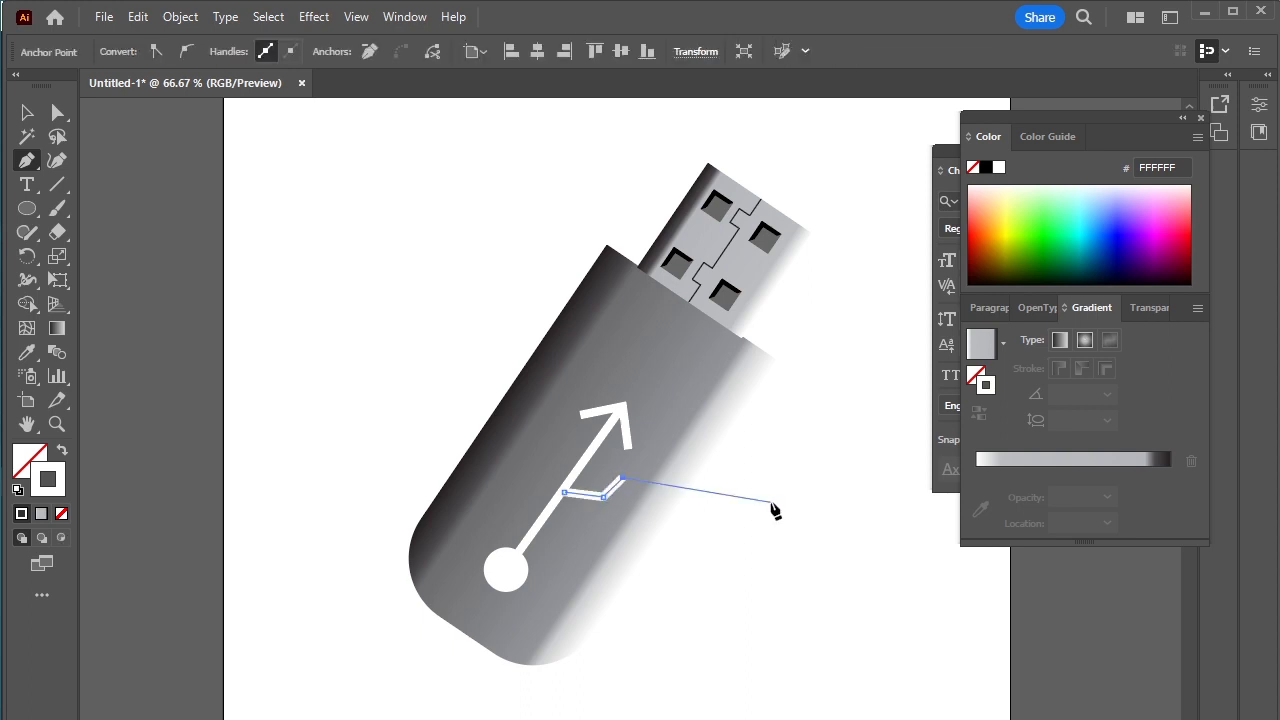
pyautogui.press('Escape')
# Step: Draw a second angled two-segment branch on the left side of the arrow line, starting closer to the circle
pyautogui.click(531, 515)
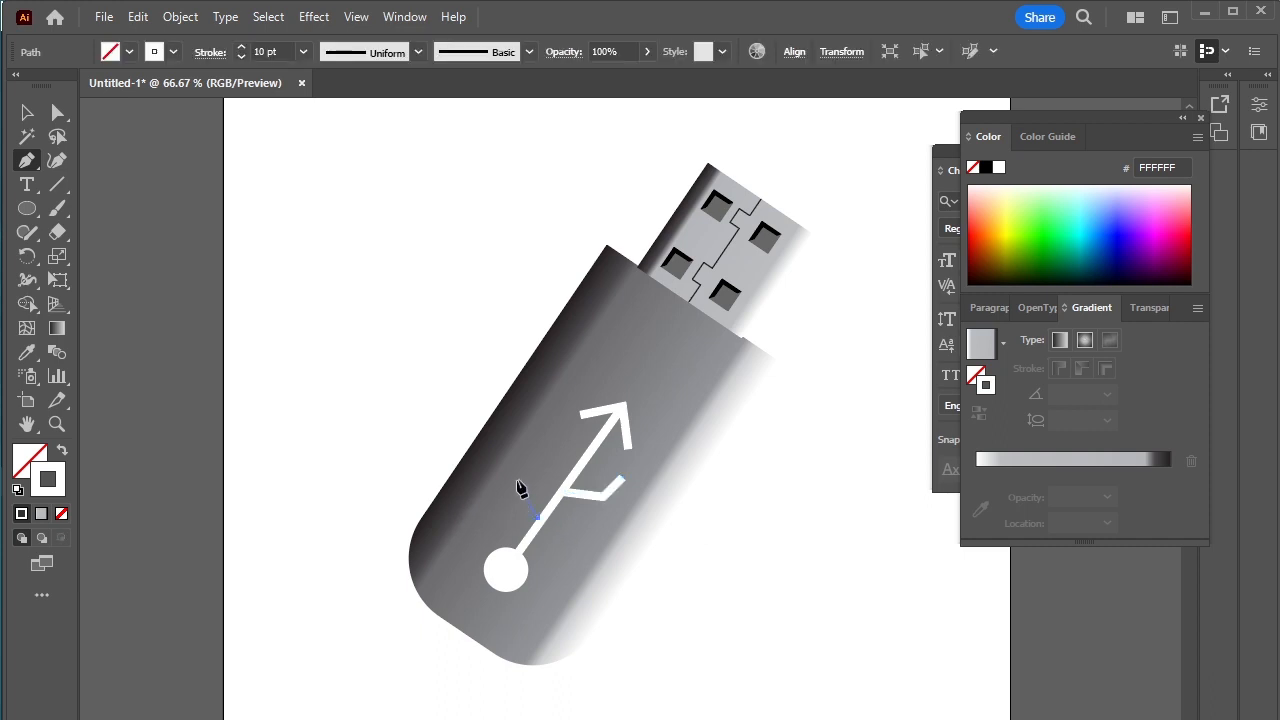
pyautogui.click(515, 476)
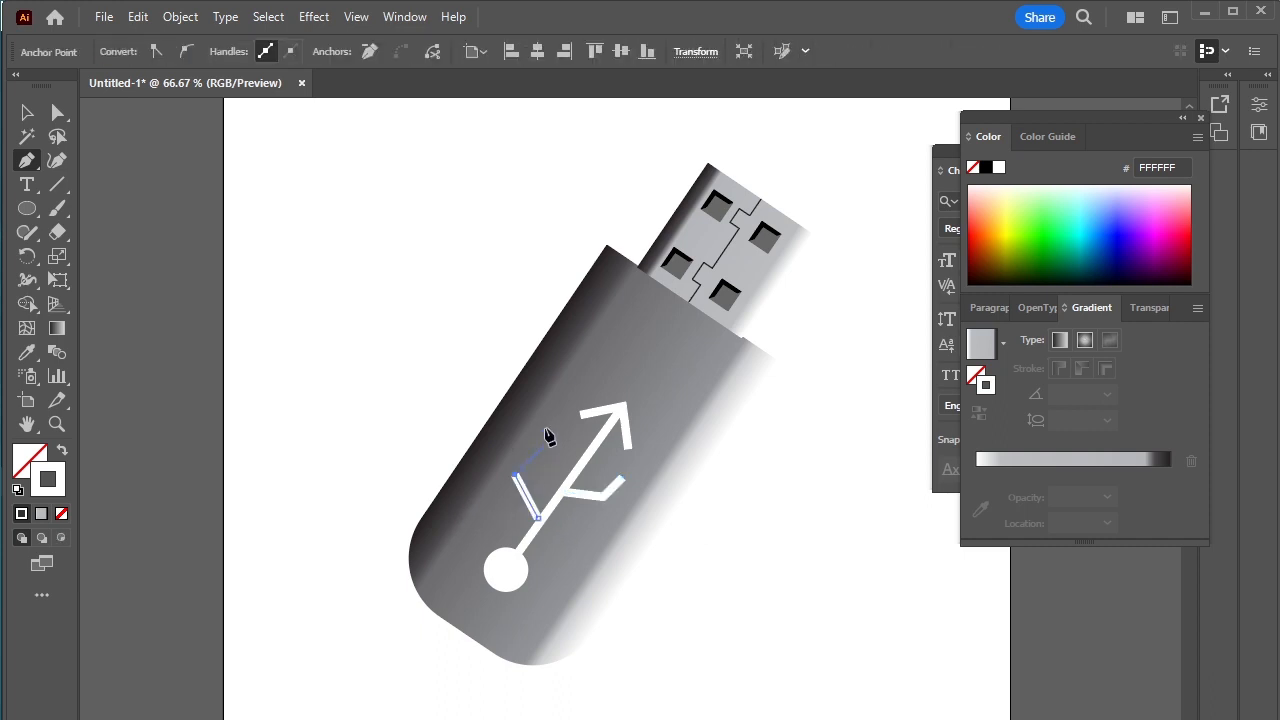
pyautogui.click(549, 437)
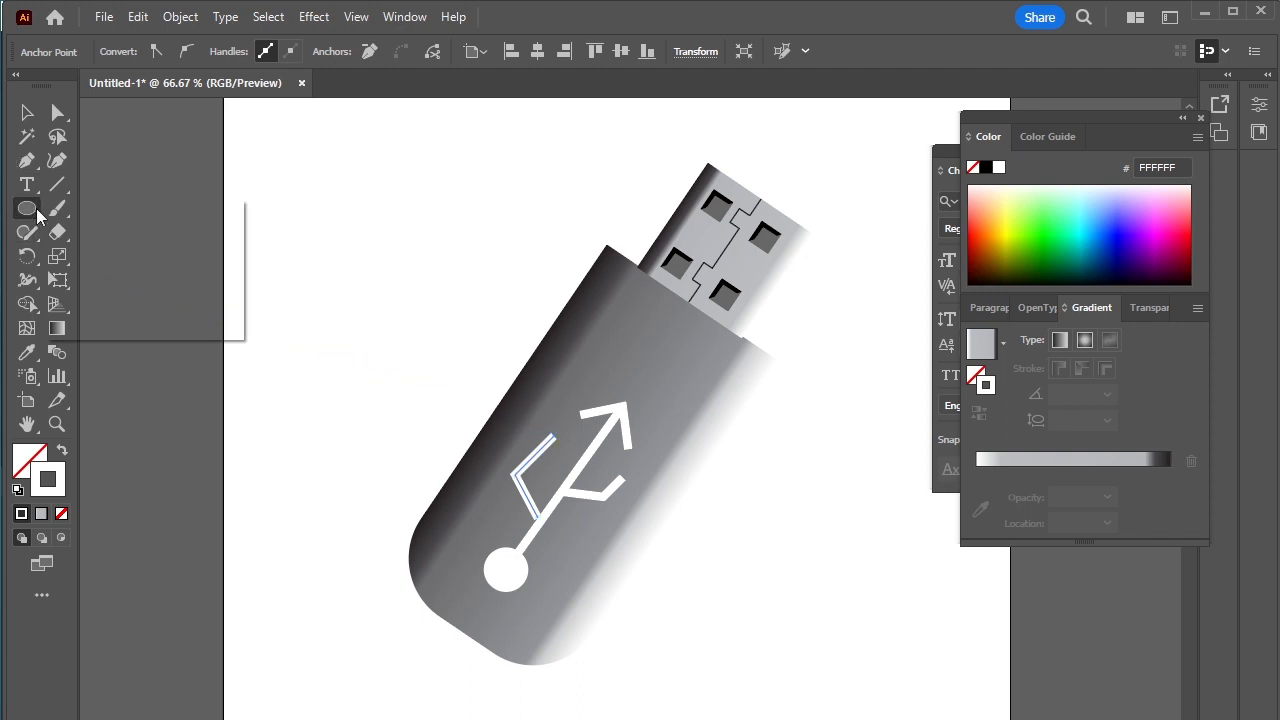
# Step: Adjust the left branch's end points so it joins the arrow line's center and its outer segment runs parallel to the arrow
pyautogui.moveTo(37, 214); pyautogui.dragTo(130, 210)
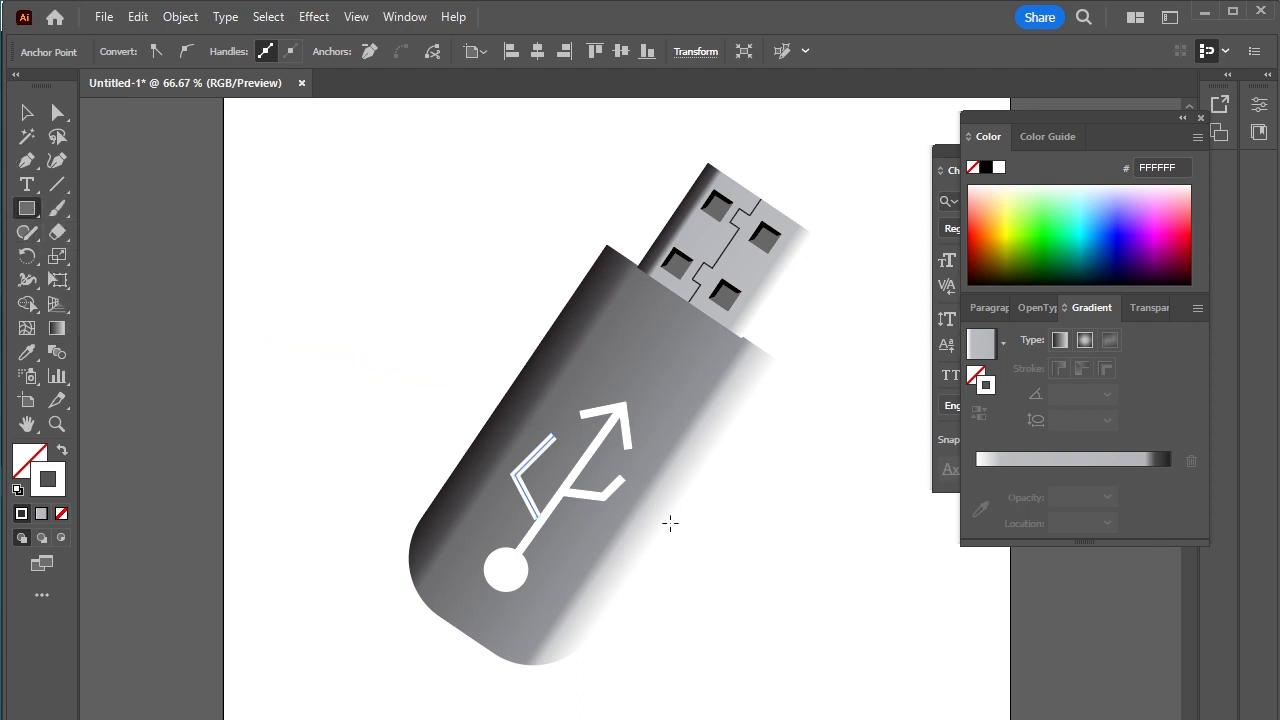
pyautogui.scroll(2, 670, 522)
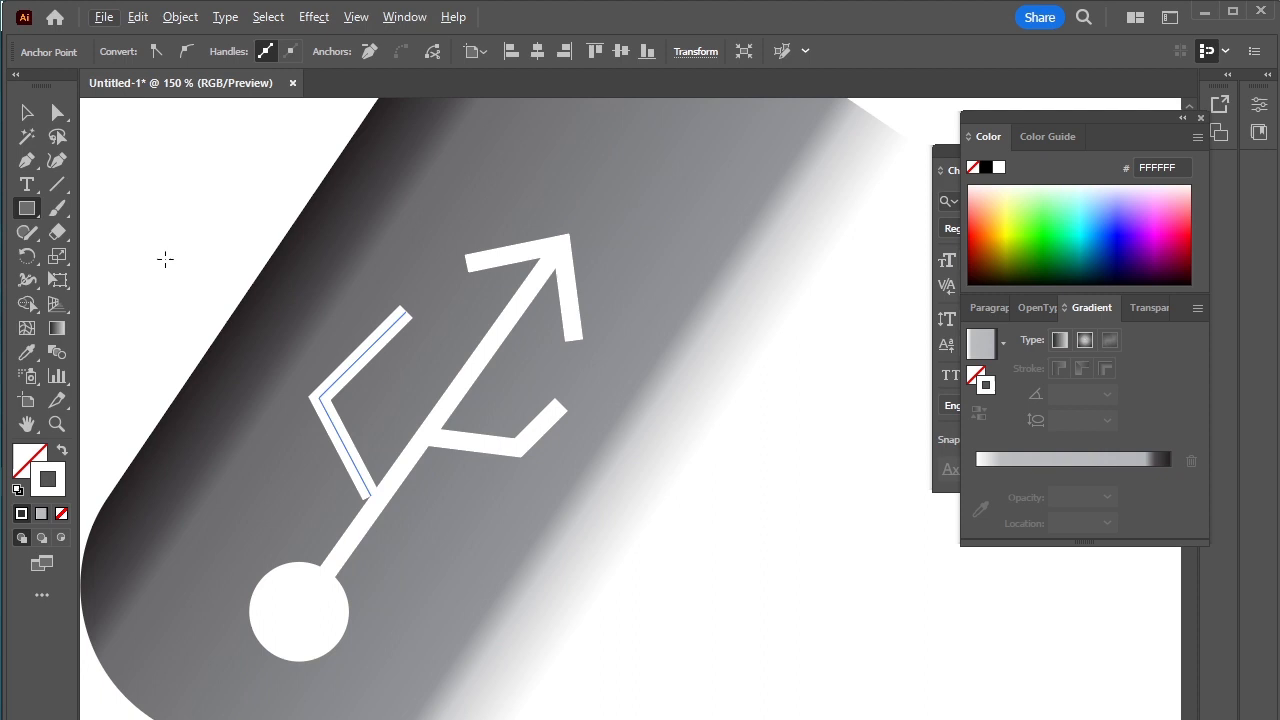
pyautogui.click(57, 112)
pyautogui.moveTo(370, 496); pyautogui.dragTo(379, 493)
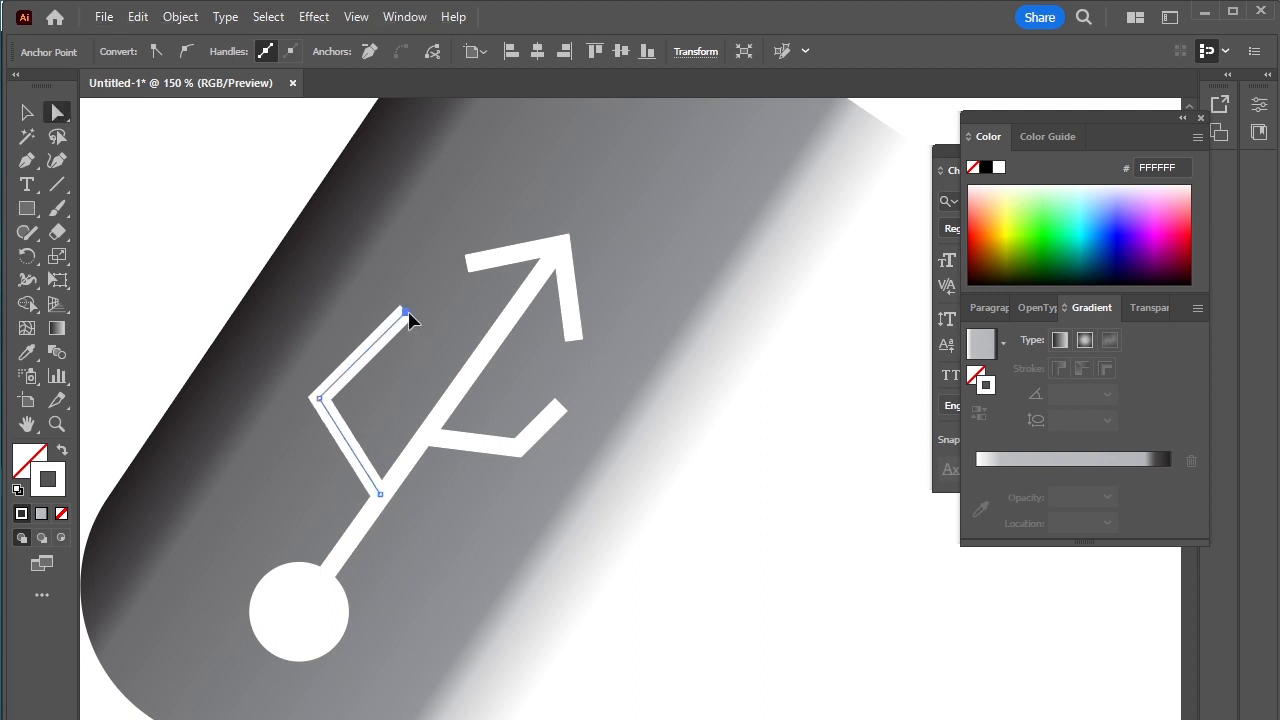
pyautogui.moveTo(408, 314); pyautogui.dragTo(392, 305)
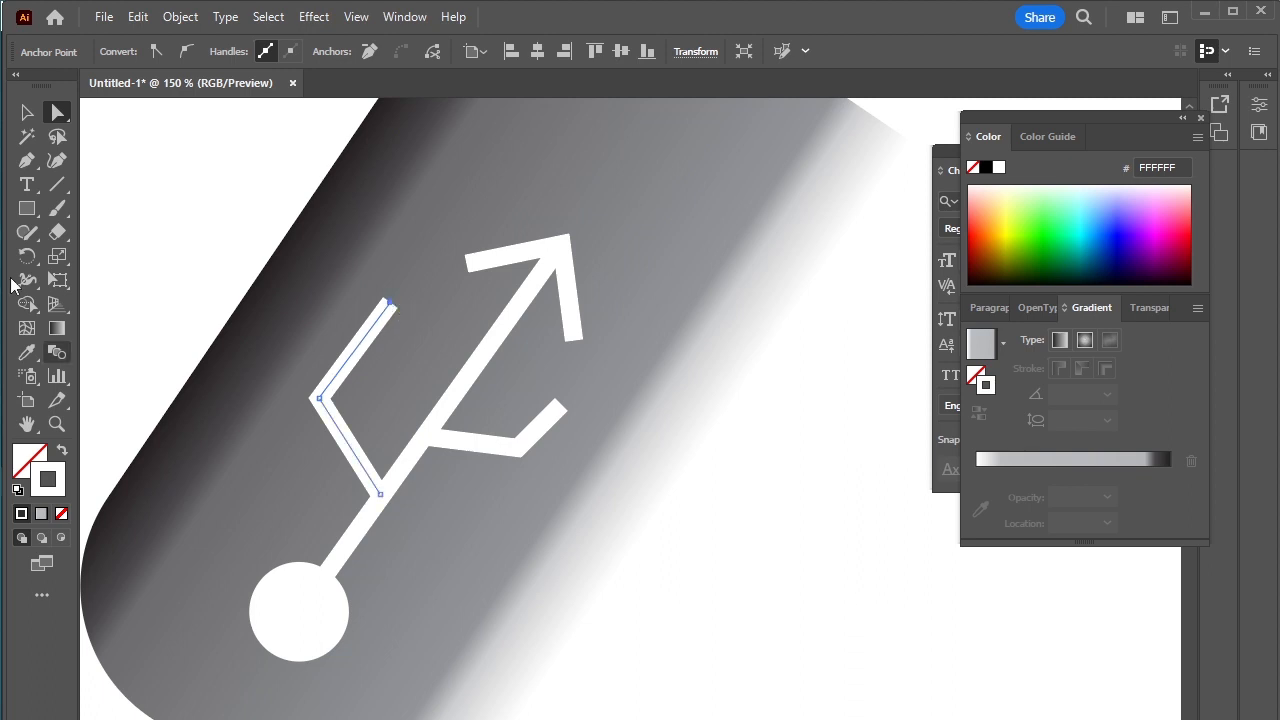
# Step: Draw a small circle with white fill and no stroke, and center it on the free end of the left branch
pyautogui.click(26, 209)
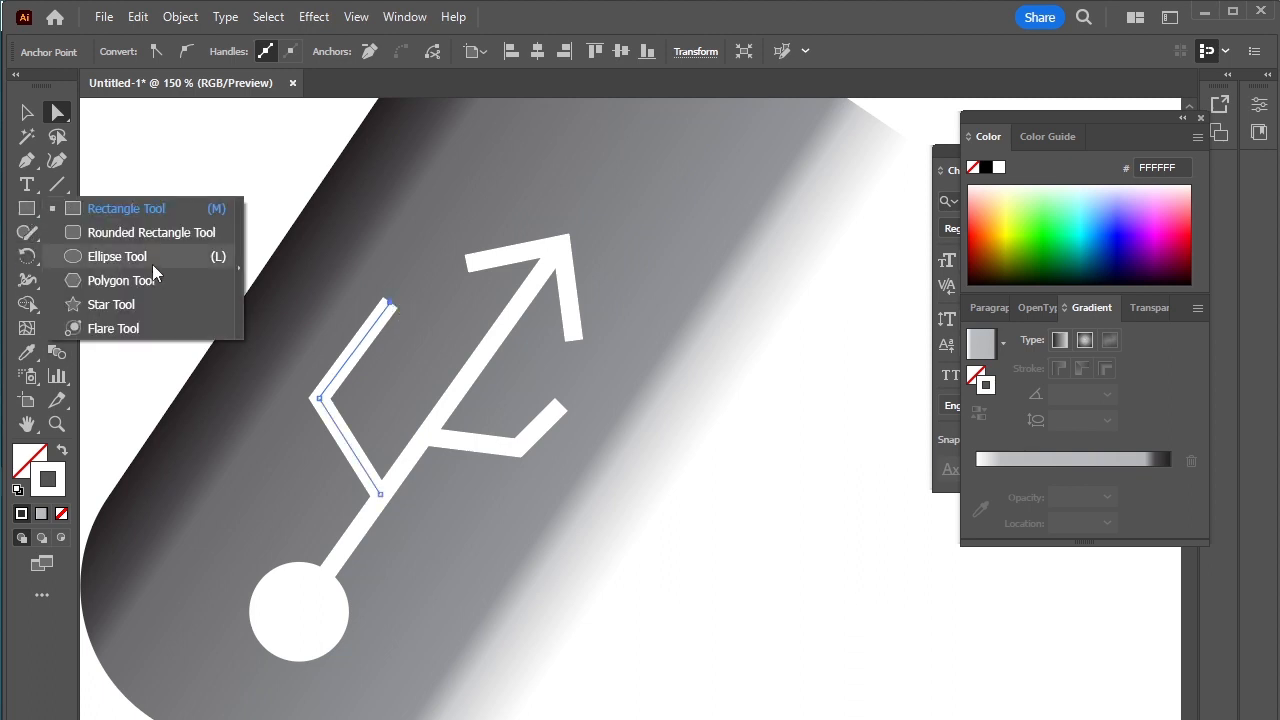
pyautogui.click(152, 262)
pyautogui.moveTo(361, 270); pyautogui.dragTo(409, 322)
pyautogui.click(63, 452)
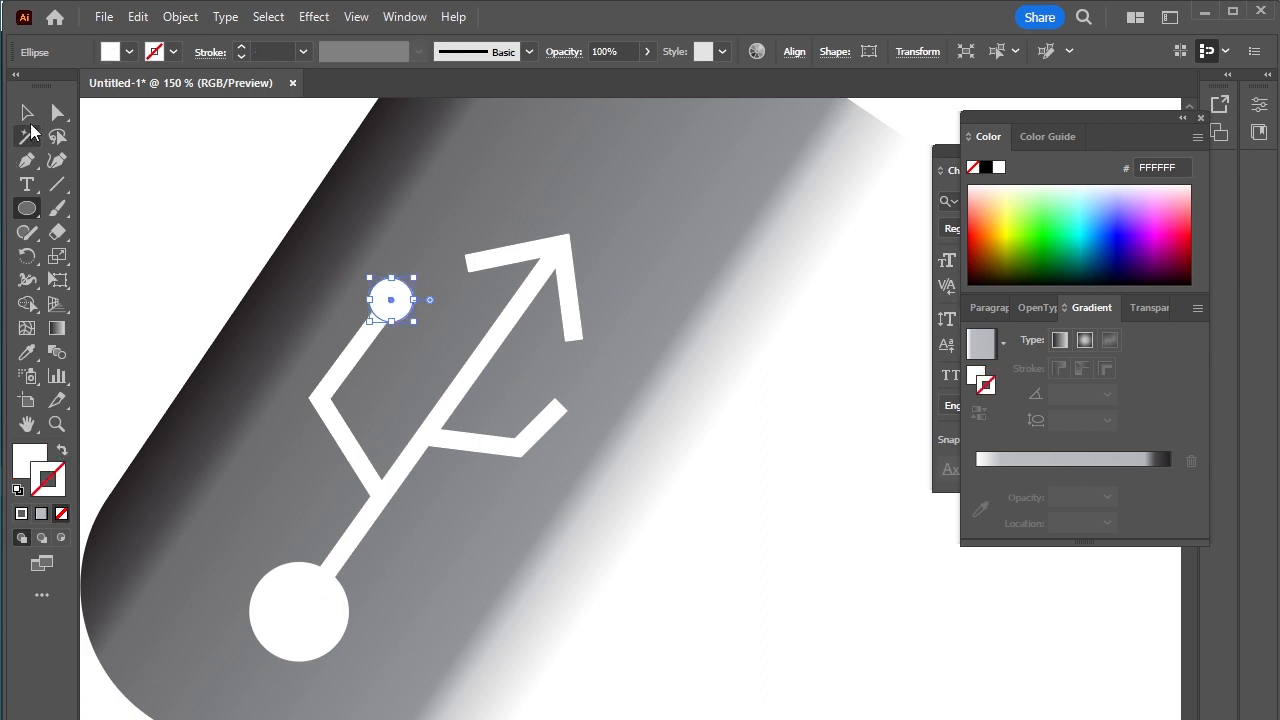
pyautogui.click(27, 112)
pyautogui.moveTo(398, 307); pyautogui.dragTo(396, 312)
# Step: Draw a small white square at the free end of the right branch and rotate it to match the drive's angle
pyautogui.moveTo(22, 210); pyautogui.dragTo(120, 211)
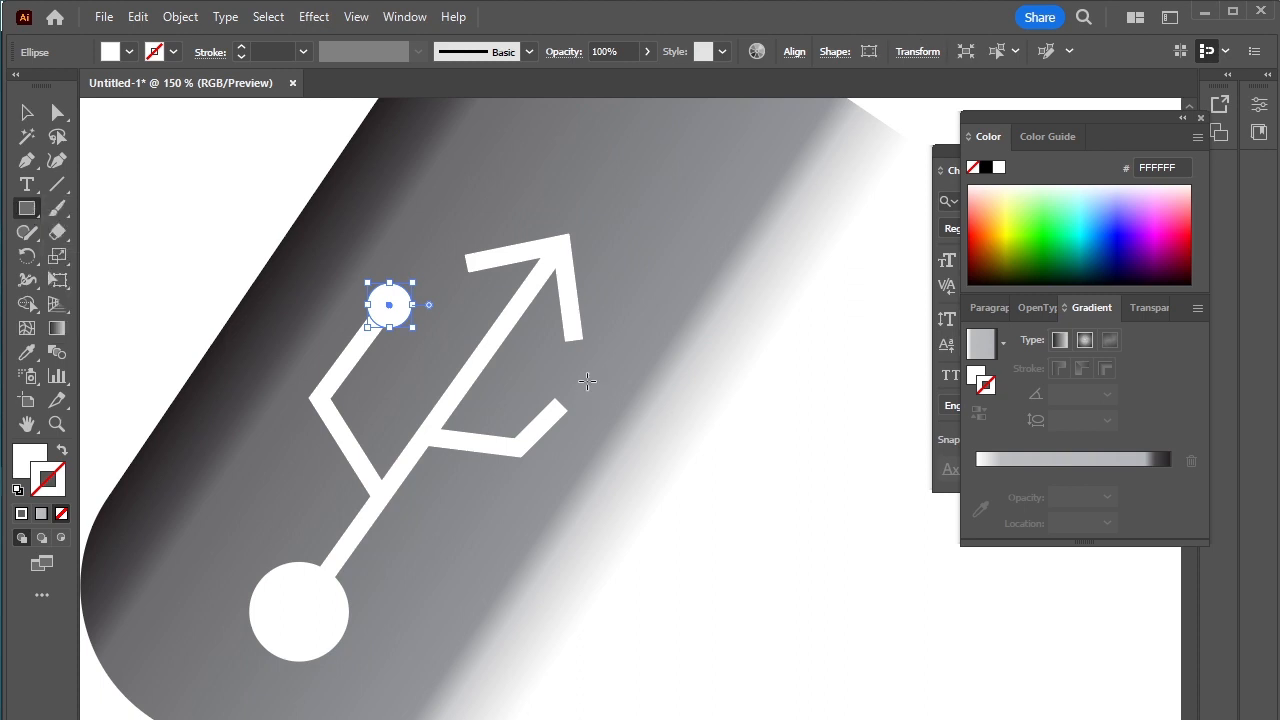
pyautogui.moveTo(587, 381); pyautogui.dragTo(547, 420)
pyautogui.scroll(3, 597, 409)
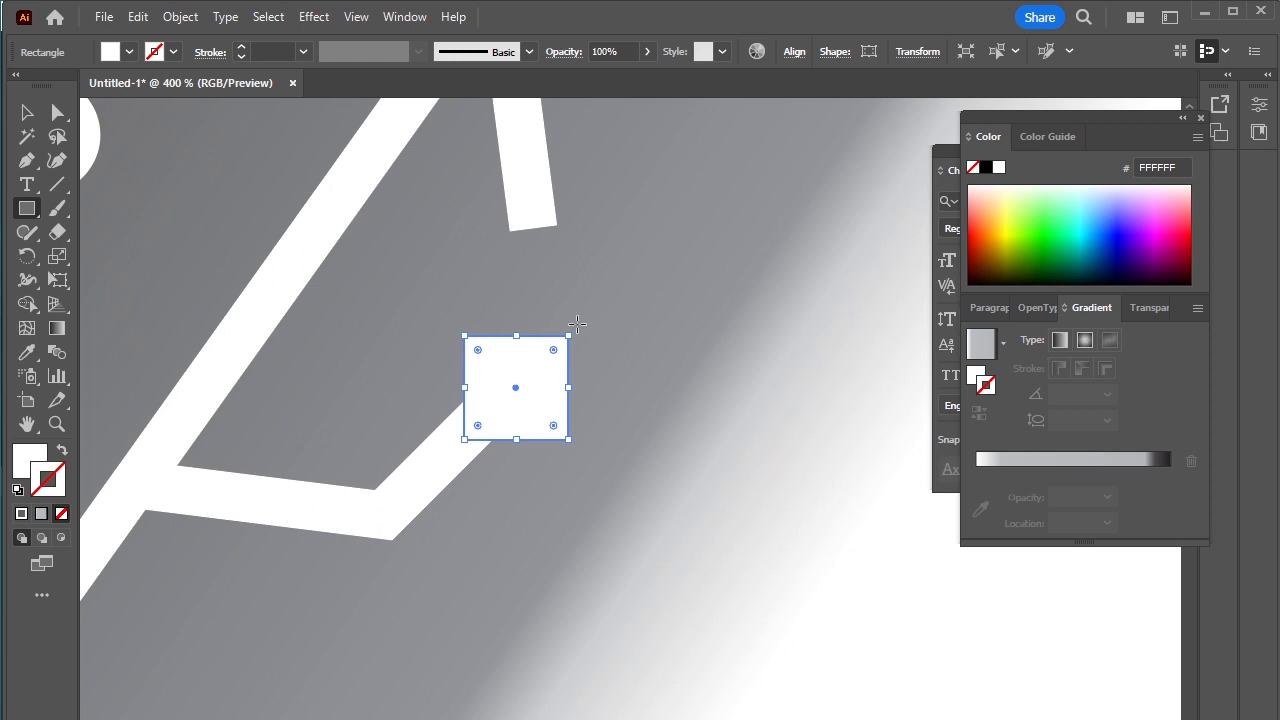
pyautogui.moveTo(570, 327); pyautogui.dragTo(590, 374)
# Step: Move the right branch's free end point so its outer segment runs parallel to the arrow line
pyautogui.click(61, 116)
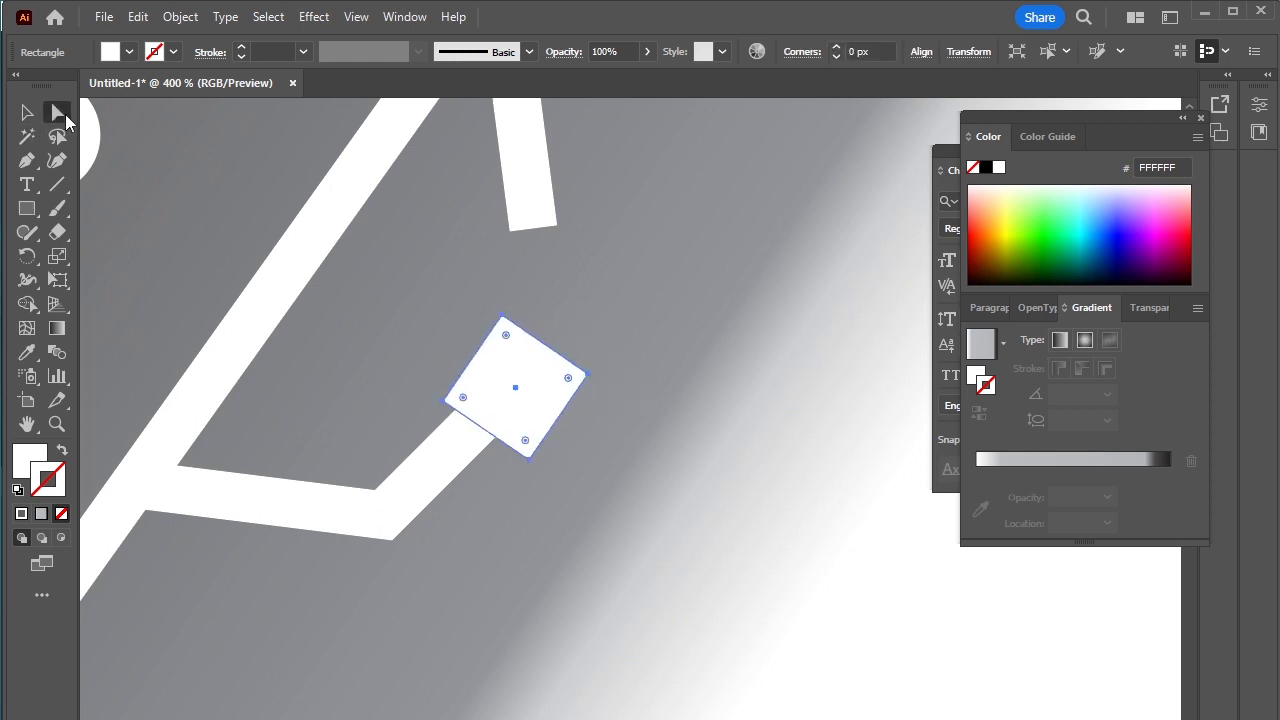
pyautogui.click(416, 518)
pyautogui.scroll(-2, 470, 432)
pyautogui.scroll(2, 498, 429)
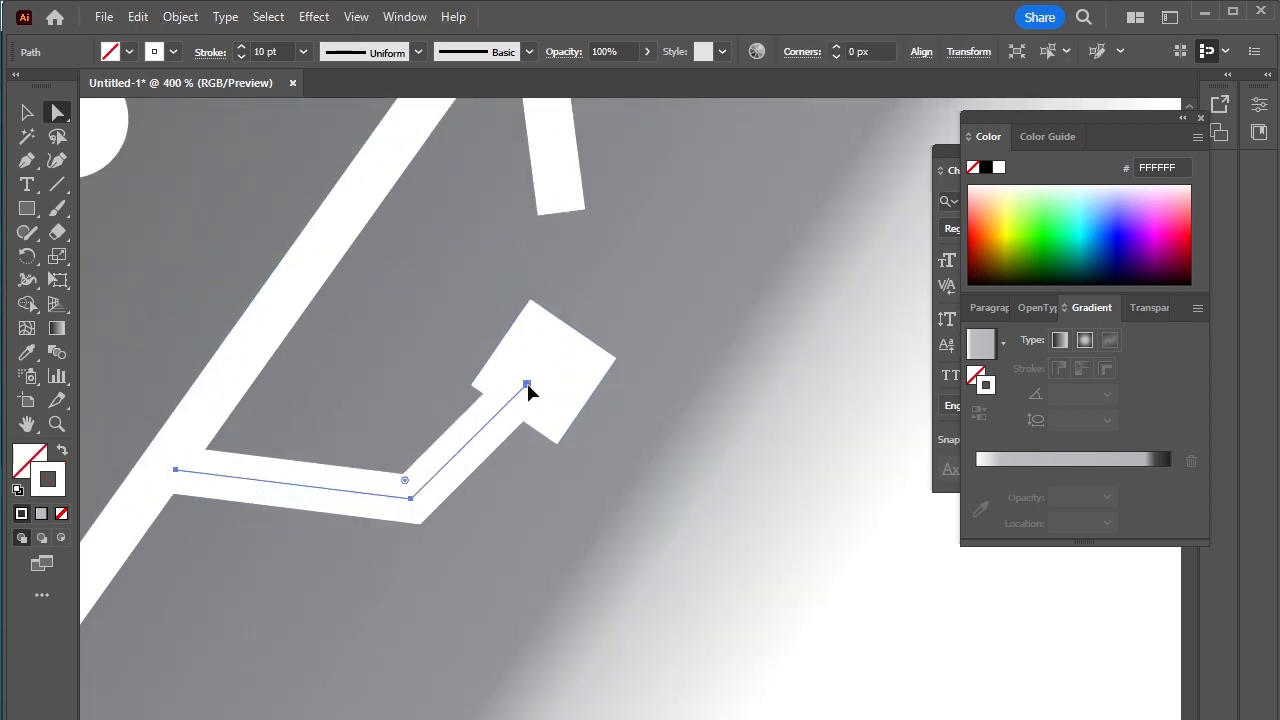
pyautogui.click(511, 403)
pyautogui.moveTo(507, 384); pyautogui.dragTo(497, 384)
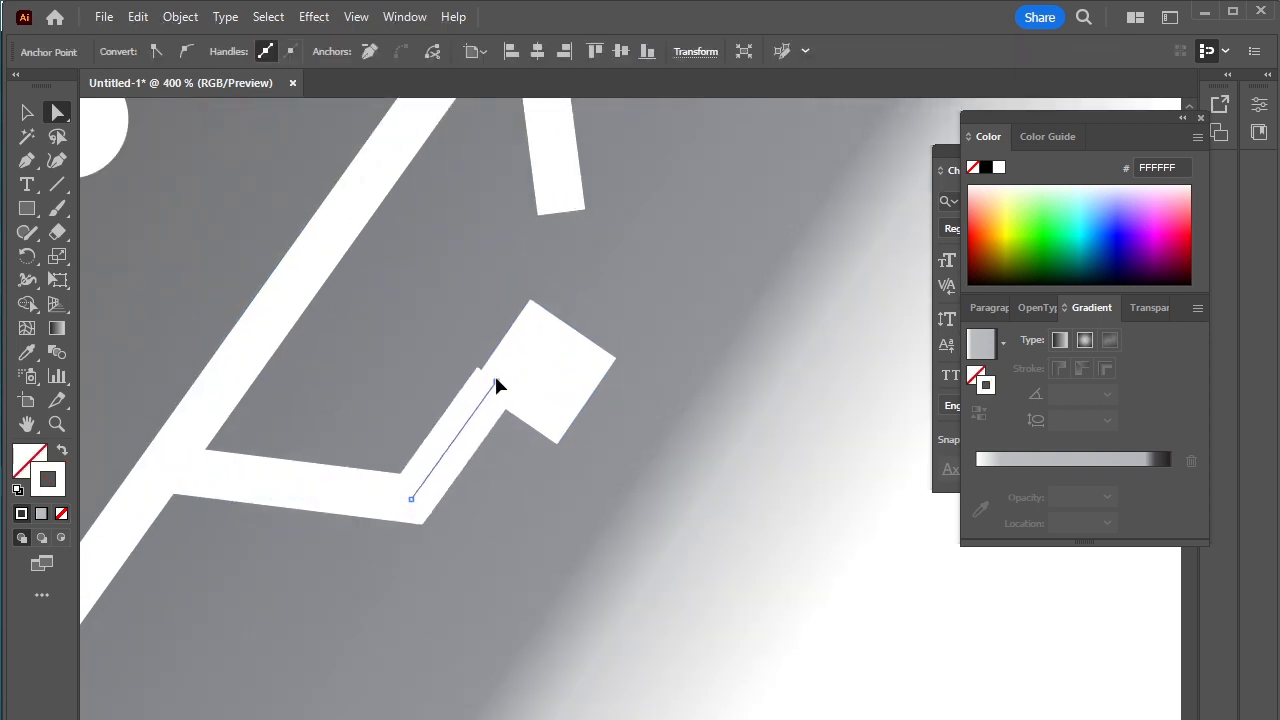
# Step: Reposition the small white square so it sits centered on the right branch's end, and deselect it
pyautogui.click(27, 112)
pyautogui.click(559, 356)
pyautogui.moveTo(531, 366)
pyautogui.mouseDown()
pyautogui.moveTo(516, 359)
pyautogui.moveTo(527, 366)
pyautogui.mouseUp()
pyautogui.scroll(-5, 557, 486)
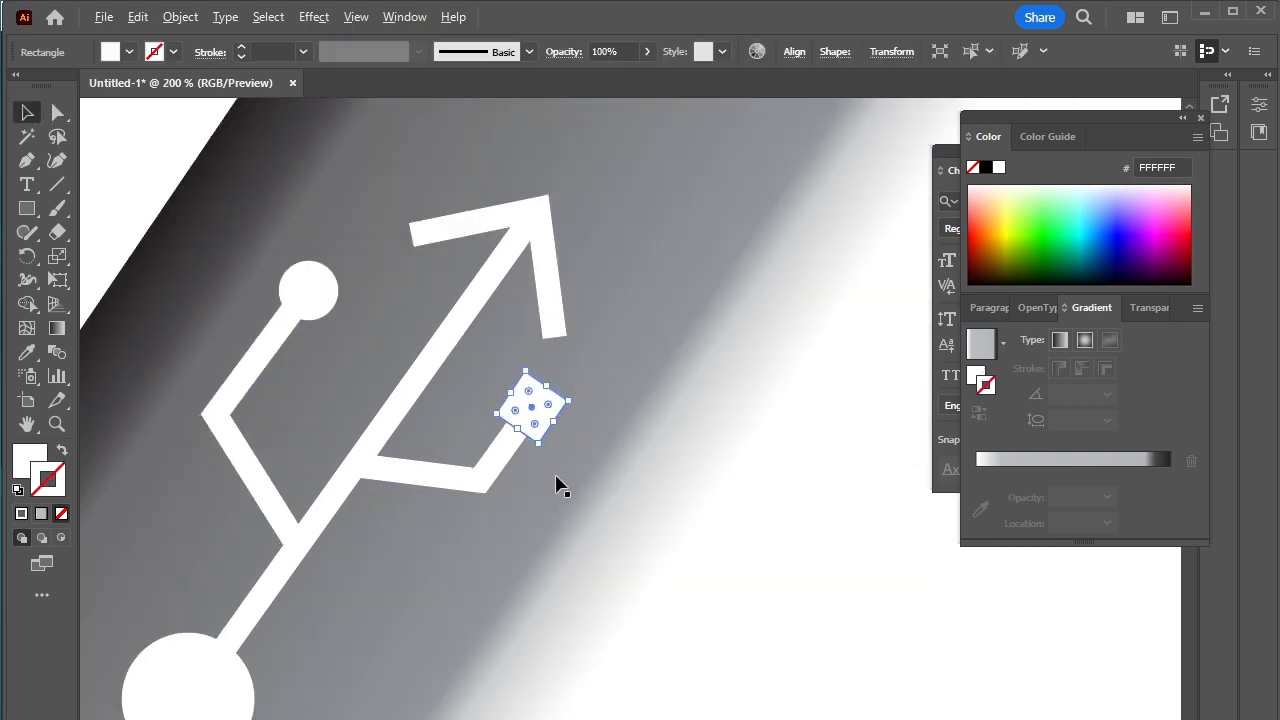
pyautogui.click(754, 521)
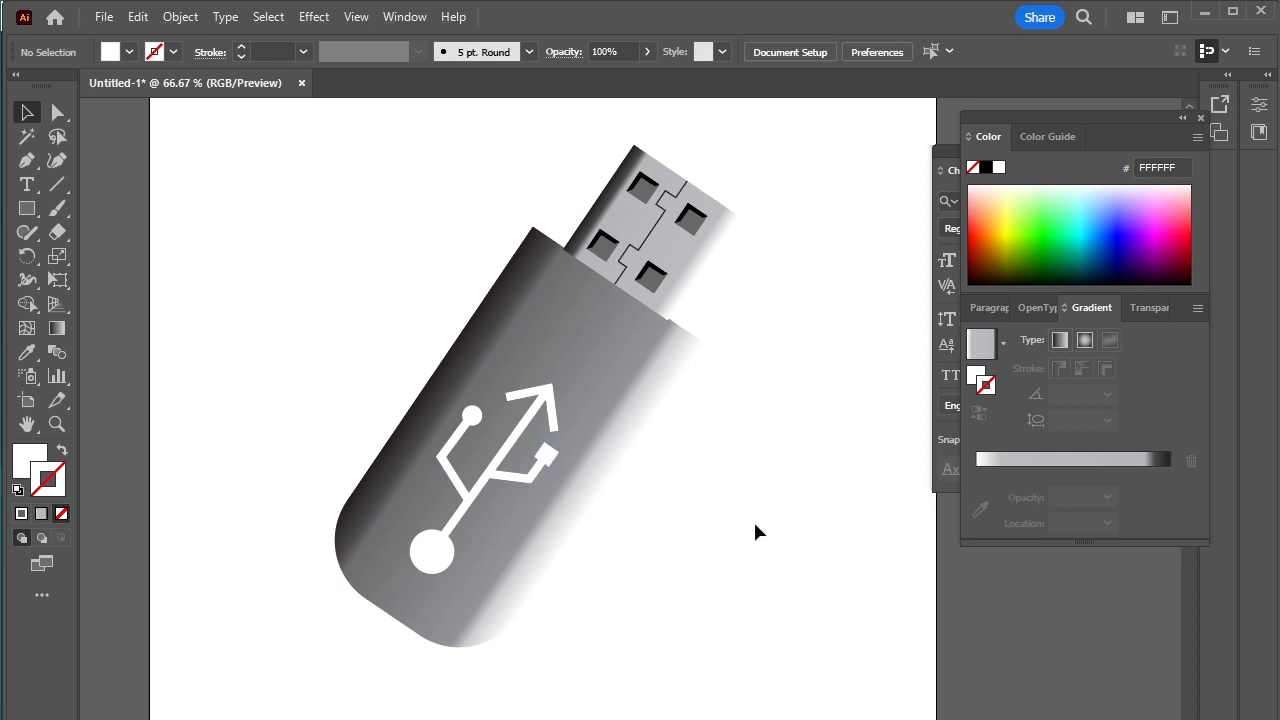
# Step: Select the whole drive with its USB symbol, group everything together, and deselect it
pyautogui.scroll(-1, 754, 521)
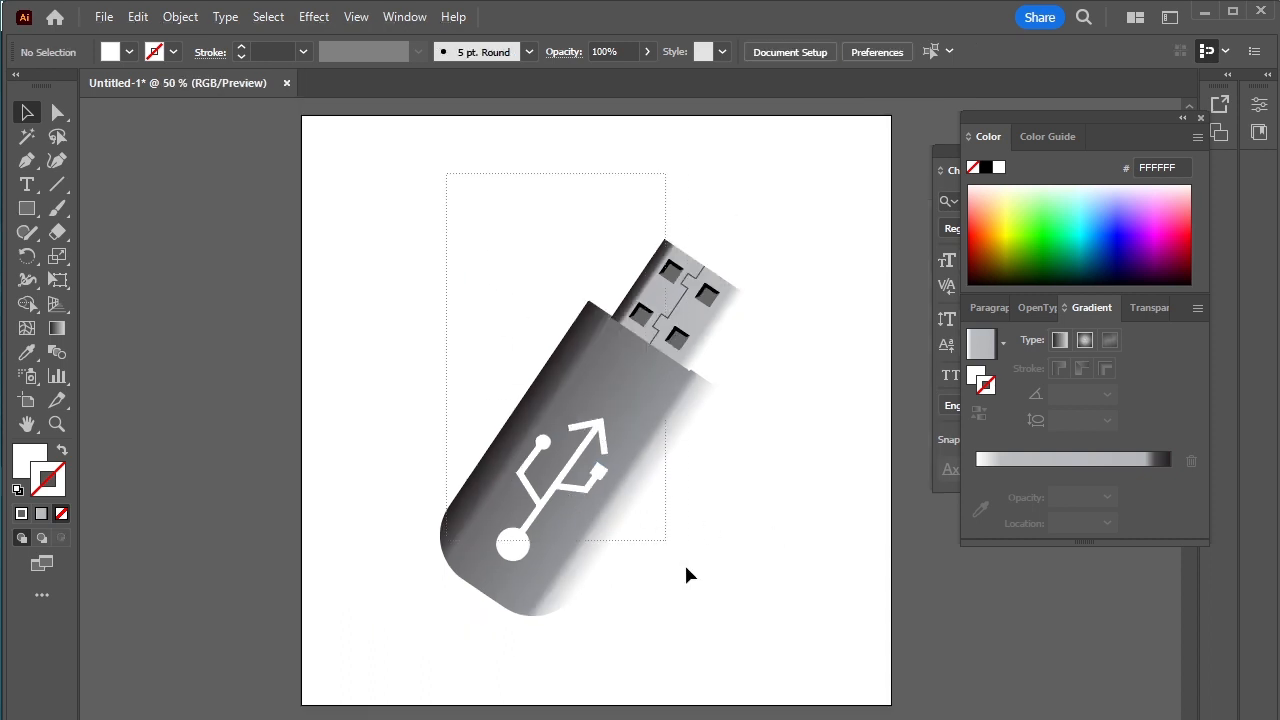
pyautogui.moveTo(741, 652); pyautogui.dragTo(744, 651)
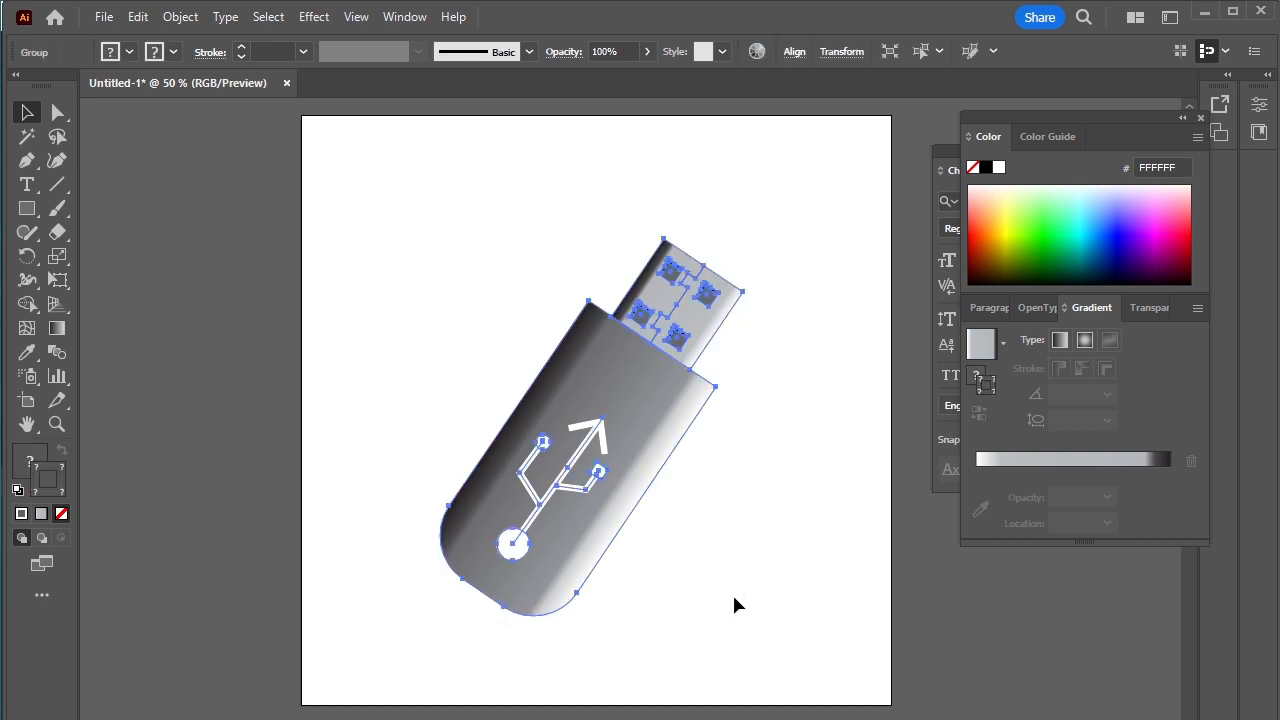
pyautogui.click(798, 532)
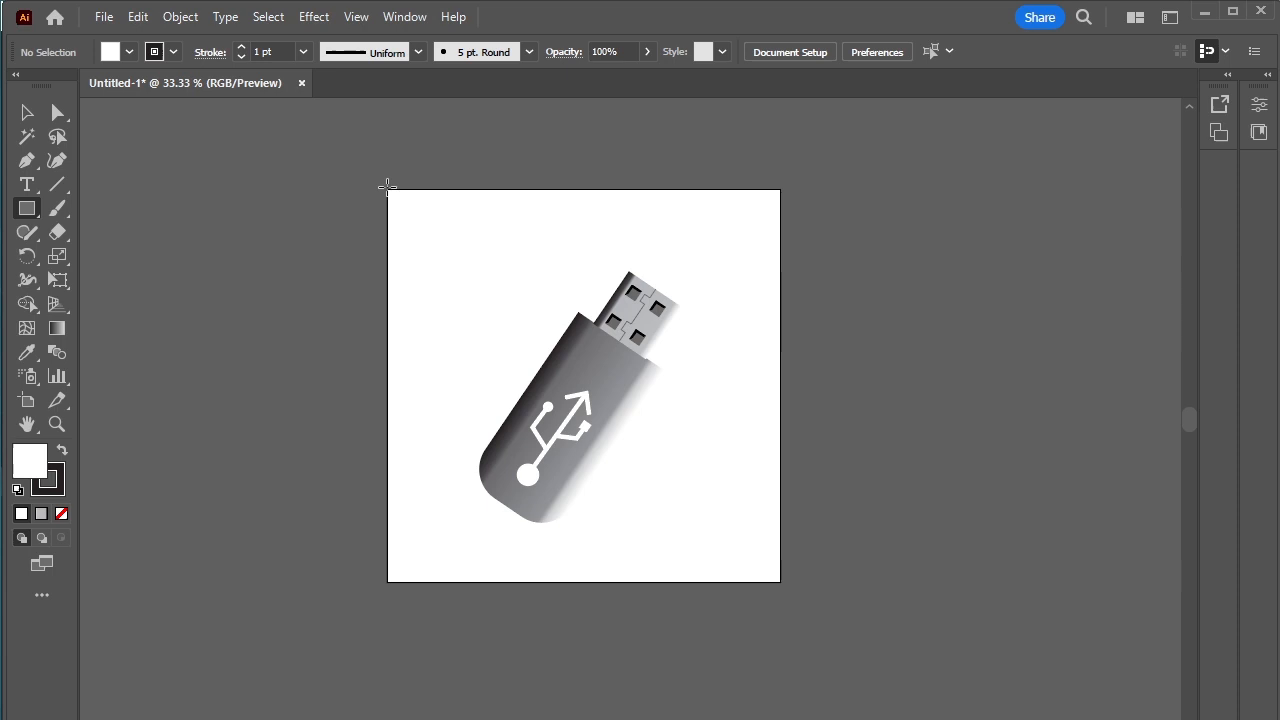
# Step: Draw a rectangle covering the artboard with a B5E4EA fill and no stroke
pyautogui.moveTo(388, 189); pyautogui.dragTo(780, 582)
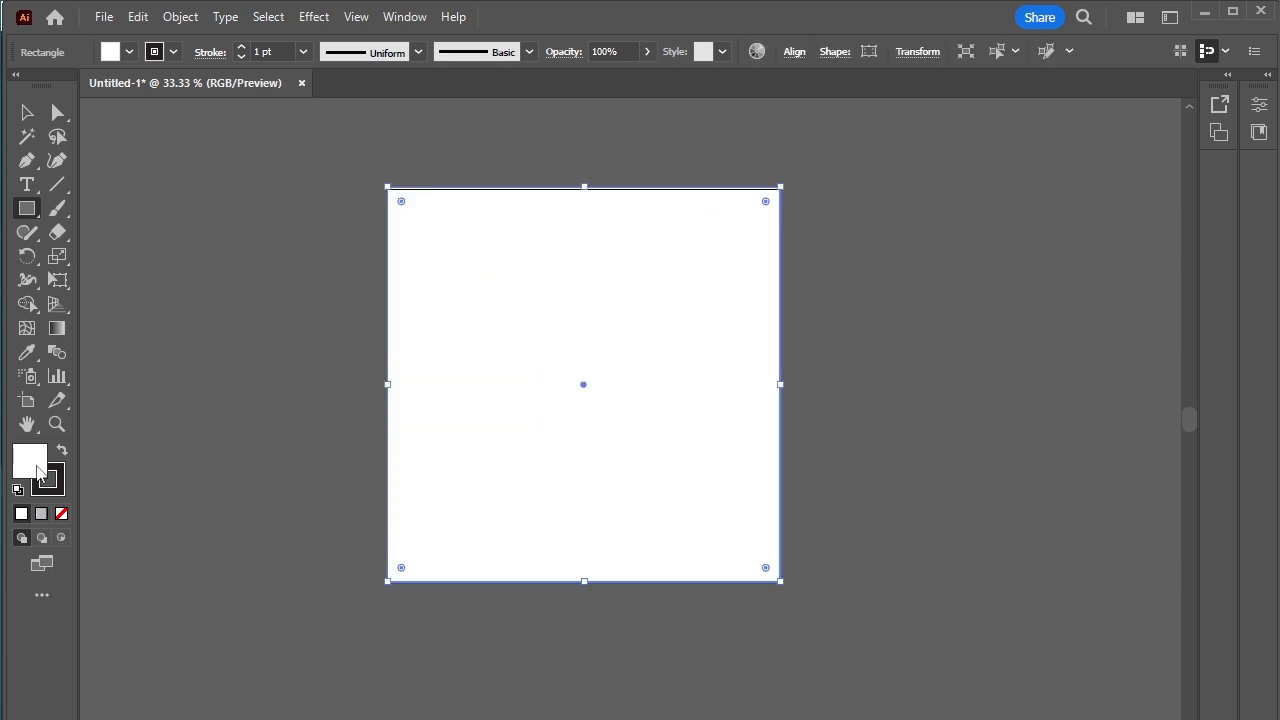
pyautogui.doubleClick(30, 462)
pyautogui.write('B5E4EA')
pyautogui.click(1136, 313)
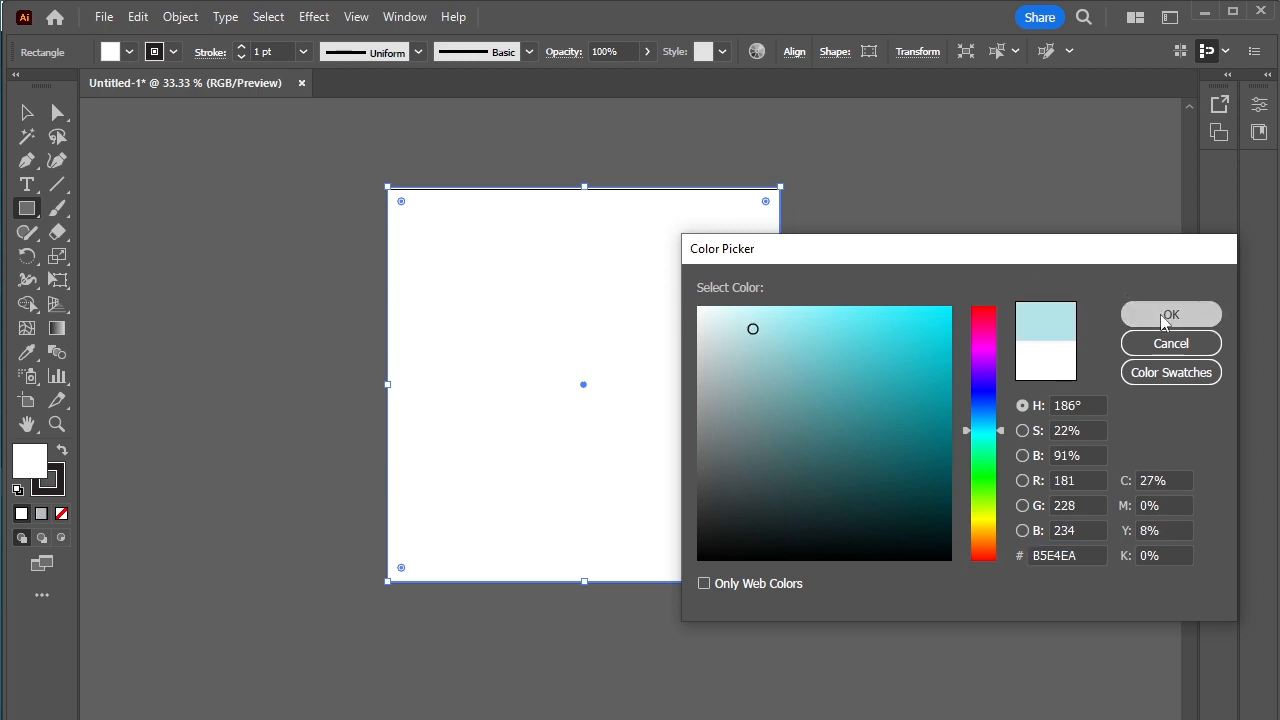
pyautogui.click(40, 491)
pyautogui.click(64, 514)
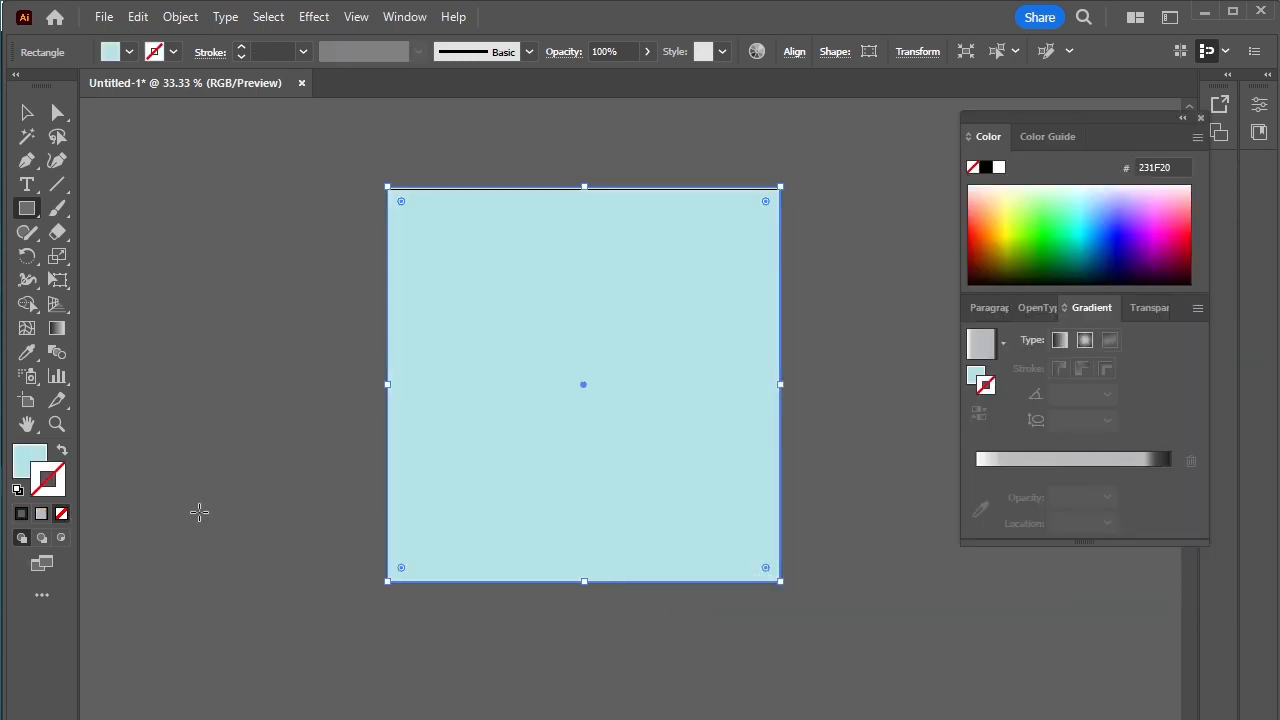
# Step: Send the light blue background rectangle behind the USB drive and deselect it
pyautogui.hotkey('ctrl', 'shift', '[')
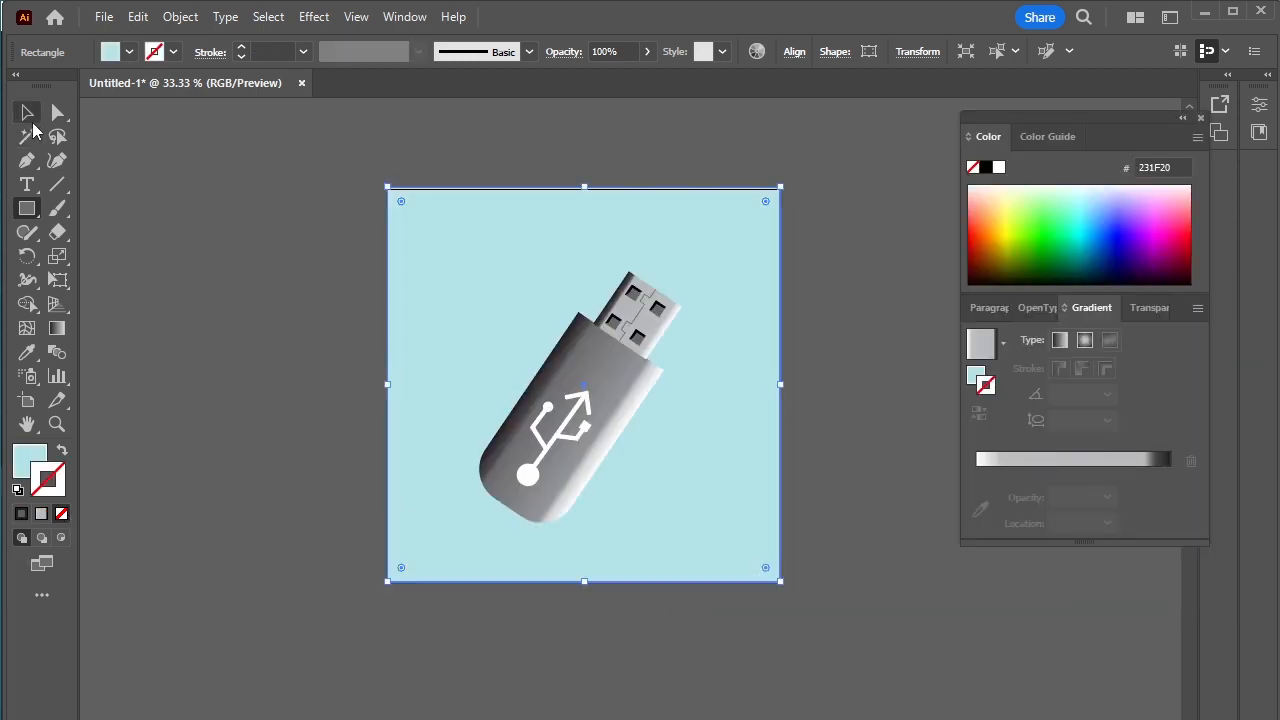
pyautogui.click(27, 112)
pyautogui.click(282, 390)
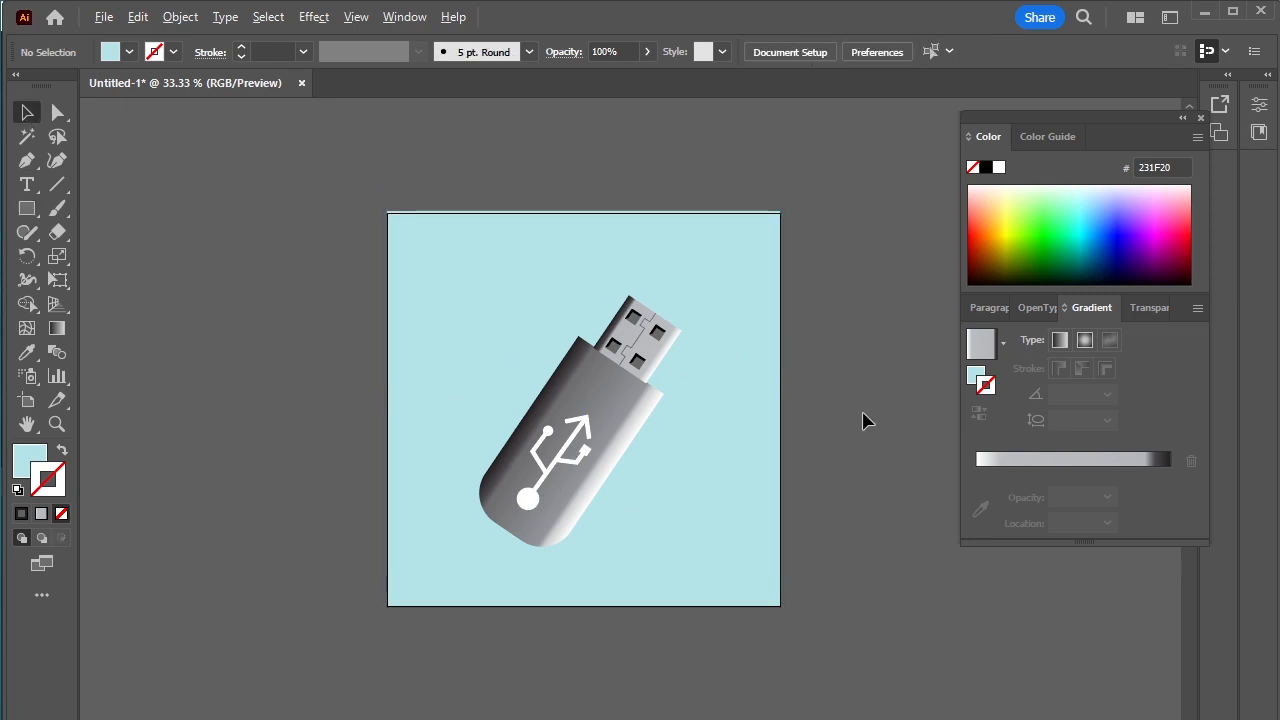
# Step: Center the USB drive group horizontally and vertically on the artboard, and close the floating Color and Gradient panels
pyautogui.scroll(2, 855, 420)
pyautogui.scroll(-1, 835, 420)
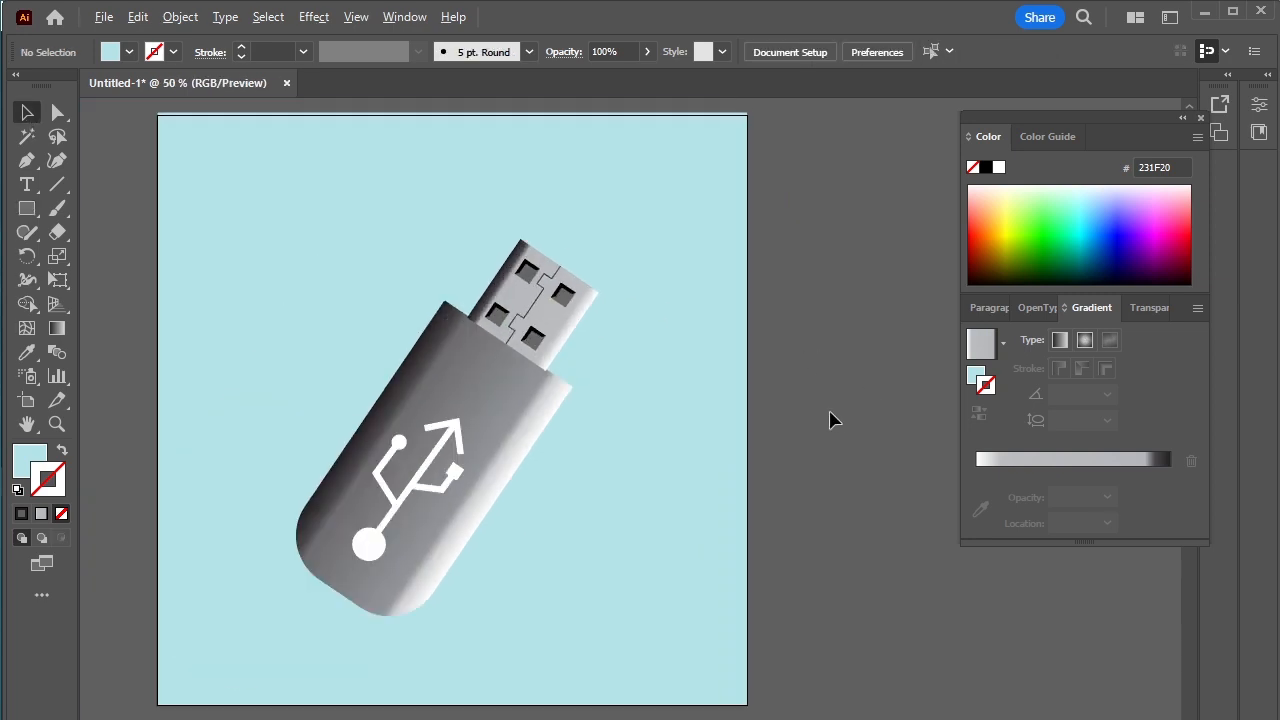
pyautogui.click(391, 455)
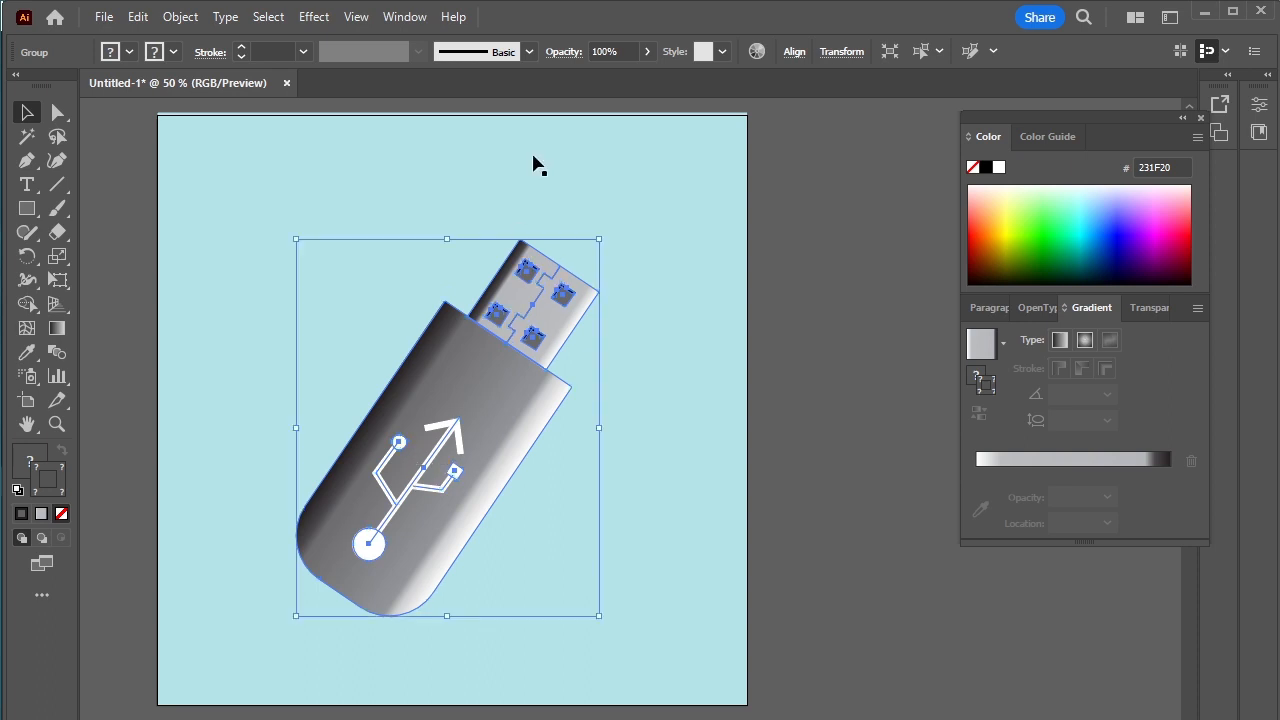
pyautogui.click(797, 58)
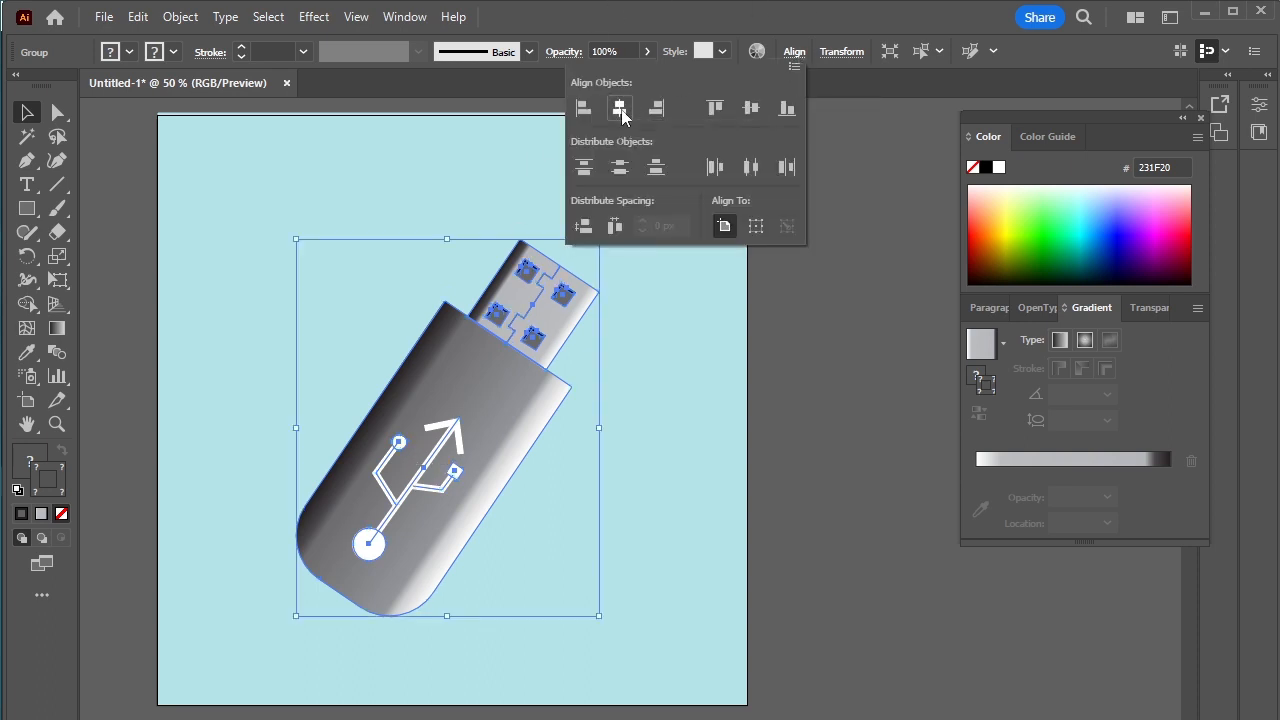
pyautogui.click(620, 108)
pyautogui.click(752, 110)
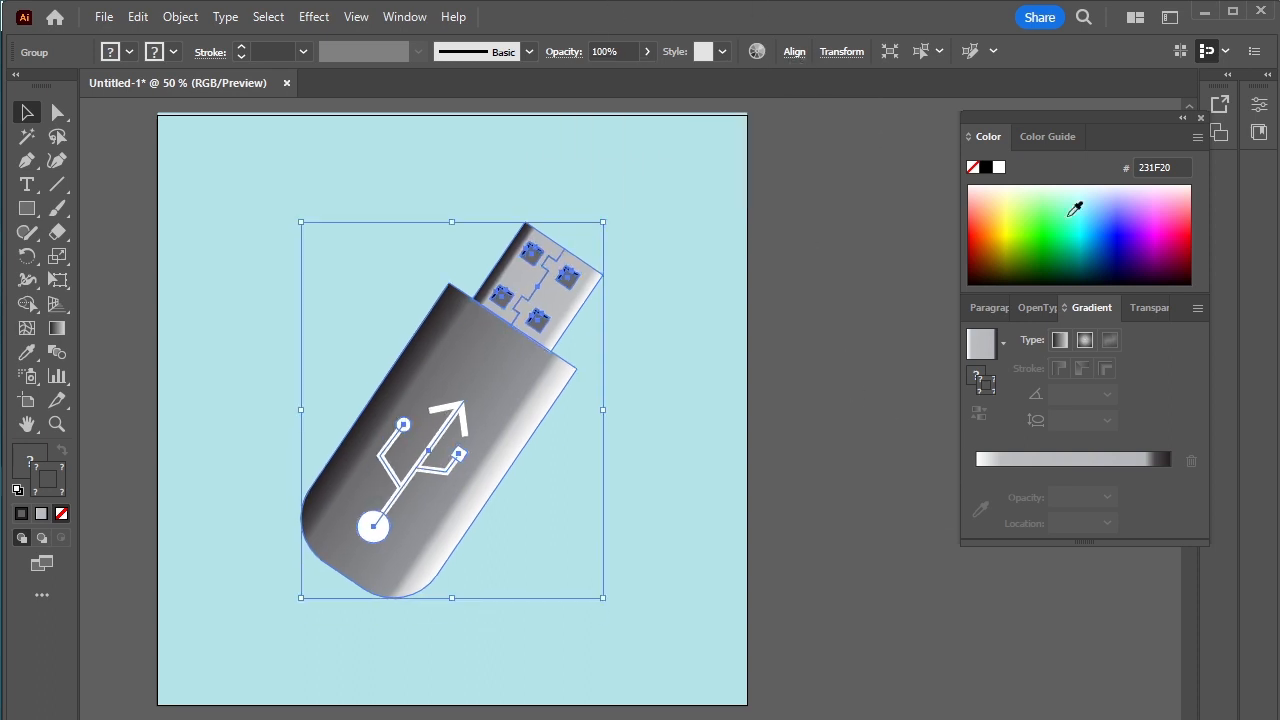
pyautogui.click(1201, 118)
pyautogui.click(985, 392)
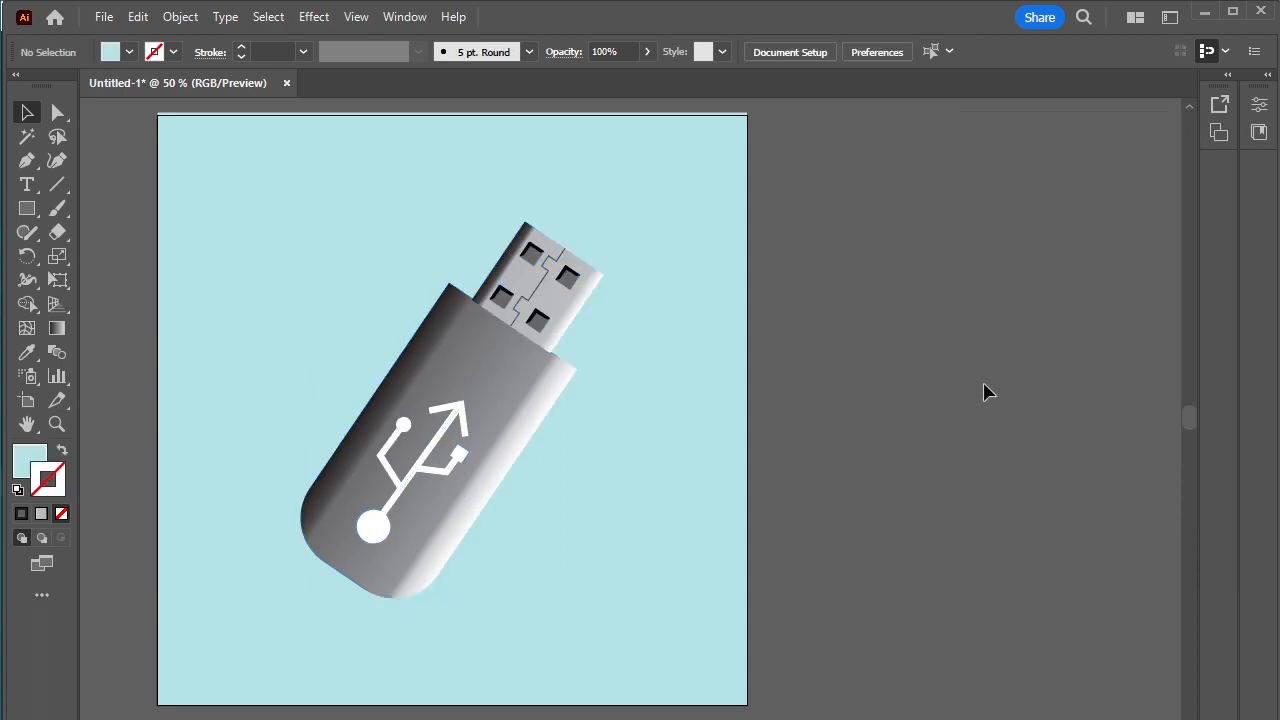